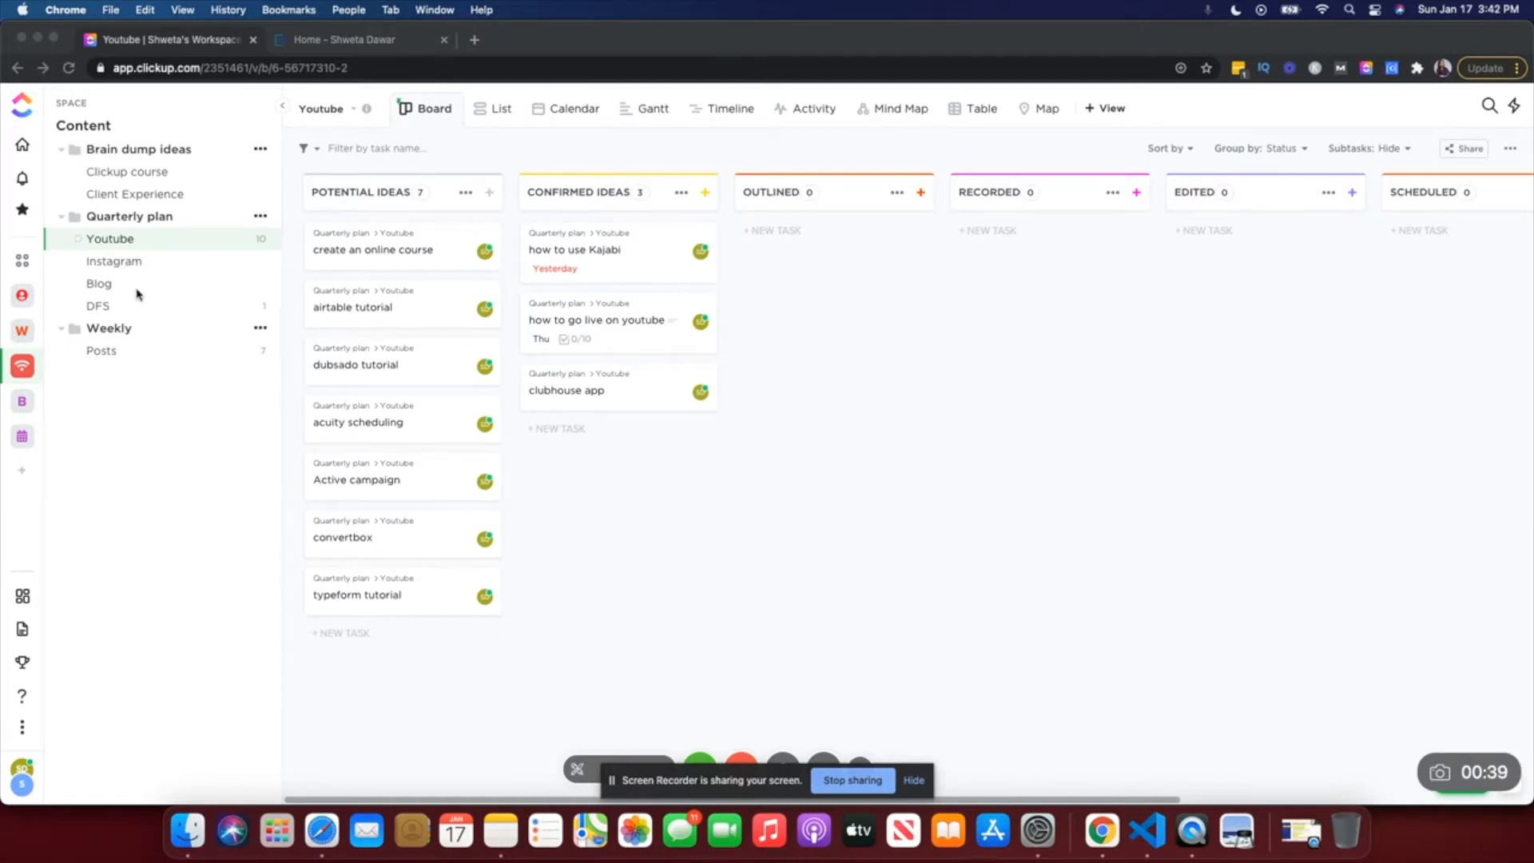
Step: Open the Clickup course list in the Brain dump ideas folder and display its mind map
{"action": "left_click", "coordinate": [145, 150]}
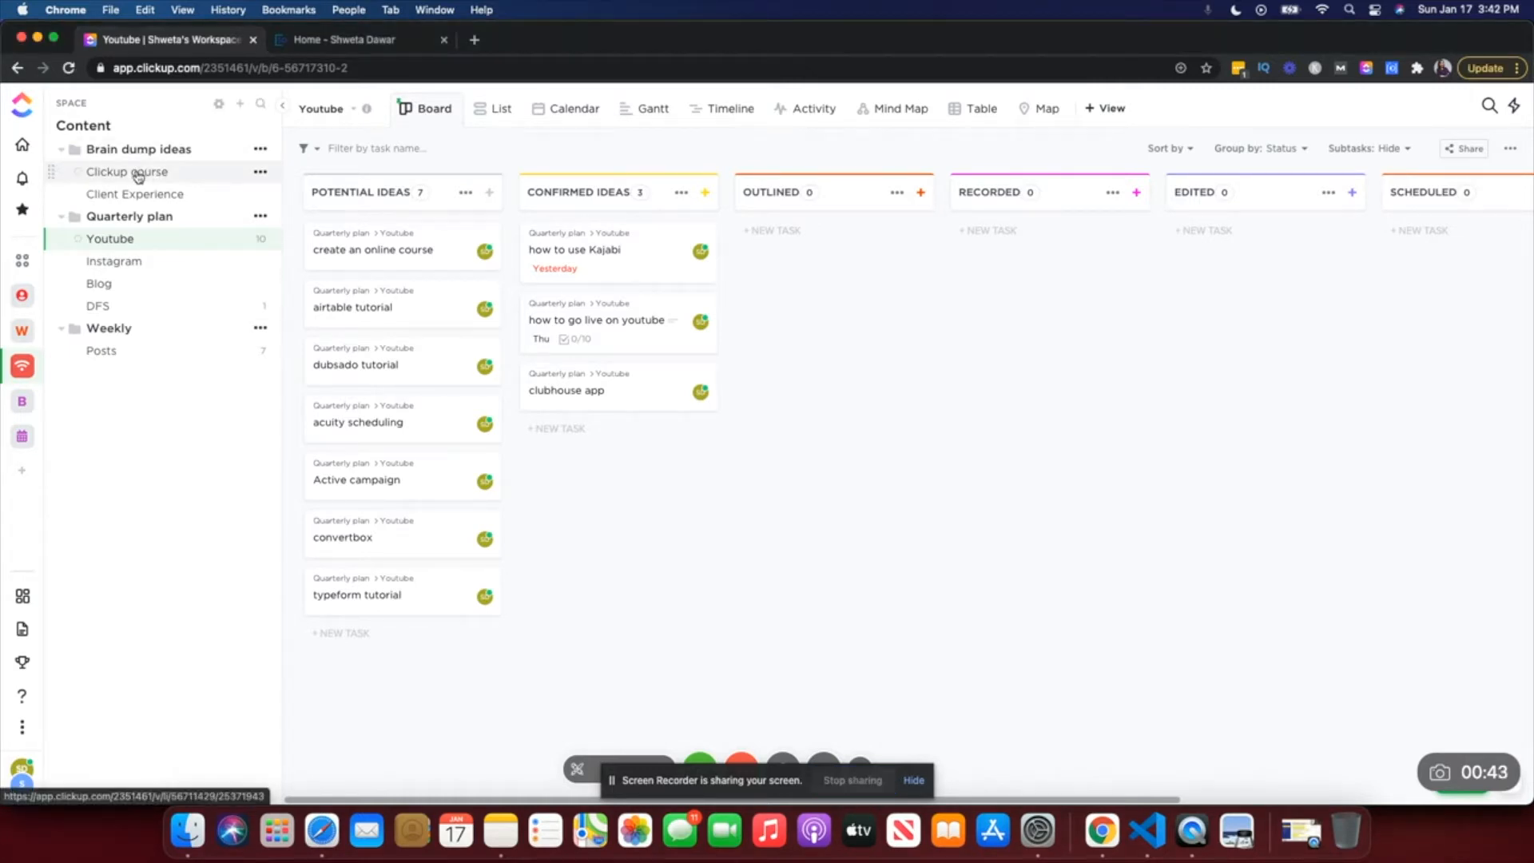
{"action": "left_click", "coordinate": [138, 173]}
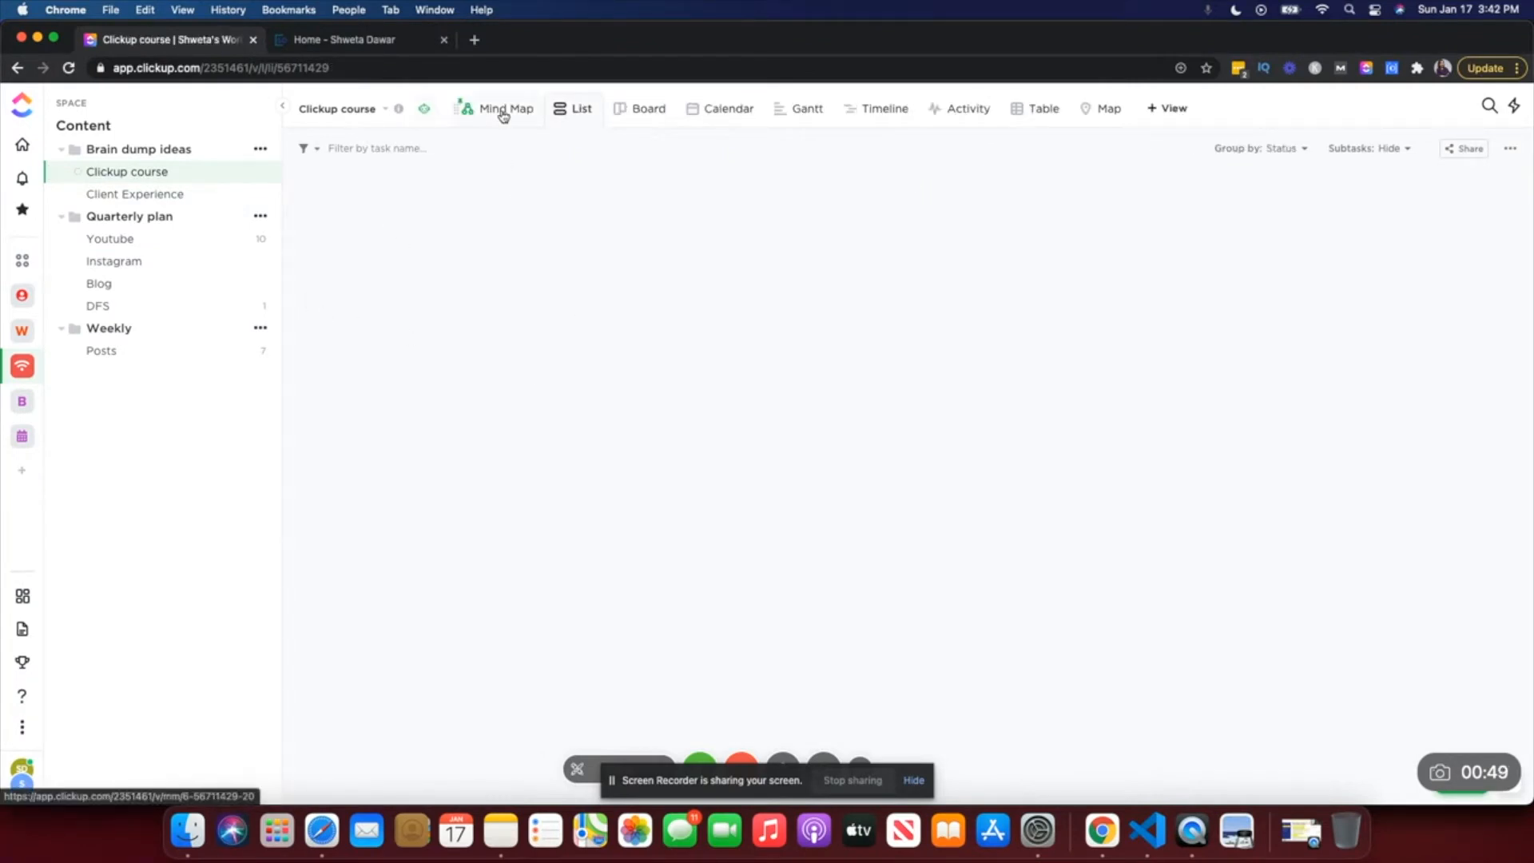
{"action": "left_click", "coordinate": [504, 112]}
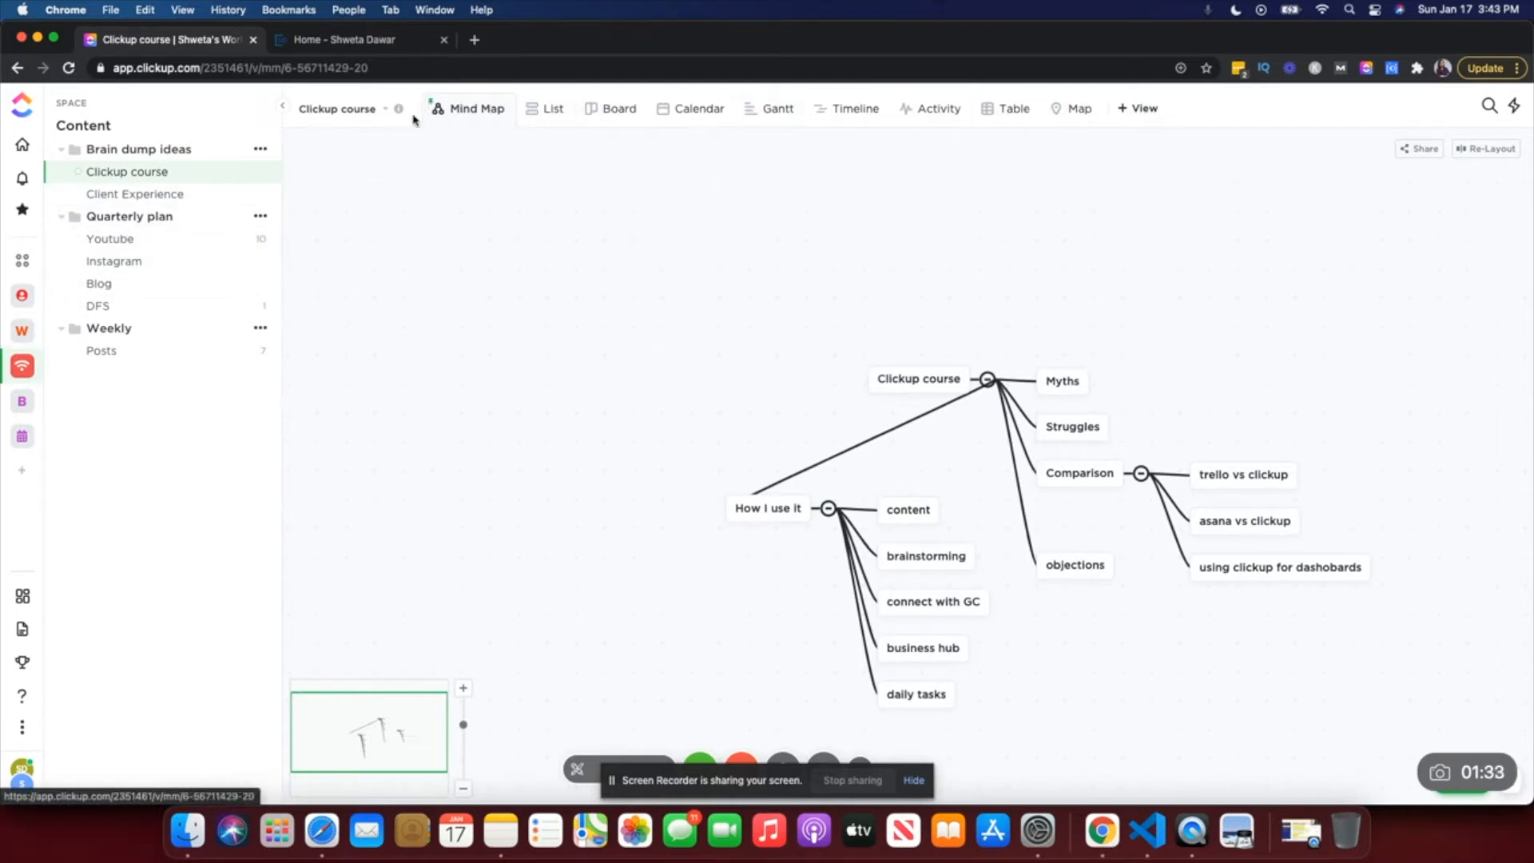
Step: Move the "create an online course" task to Confirmed Ideas on the Youtube board and display the Youtube tasks as a list
{"action": "left_click", "coordinate": [111, 235]}
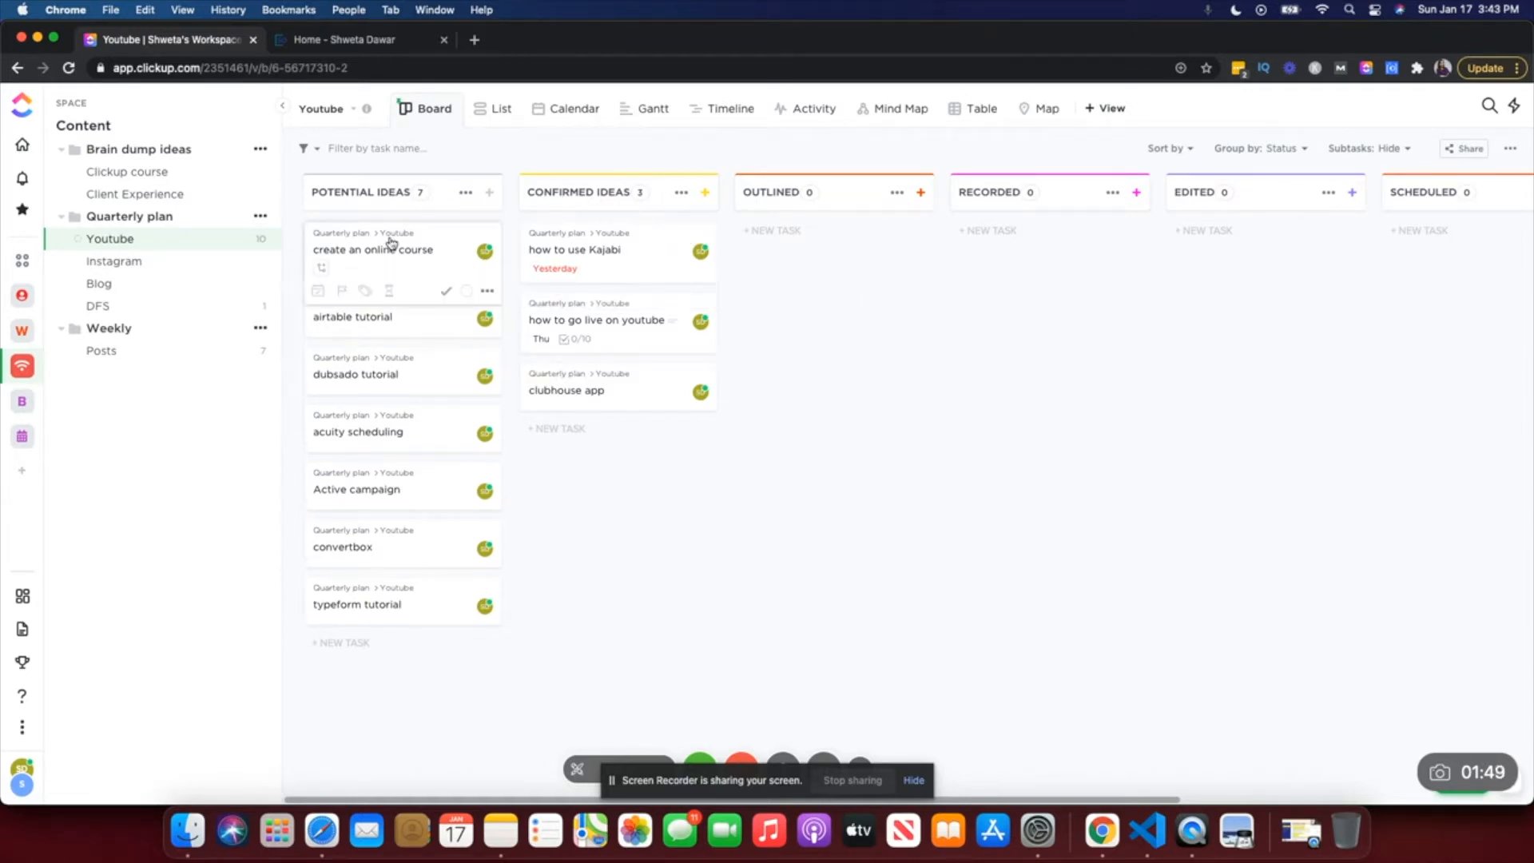
{"action": "left_click_drag", "start_coordinate": [363, 250], "coordinate": [585, 479]}
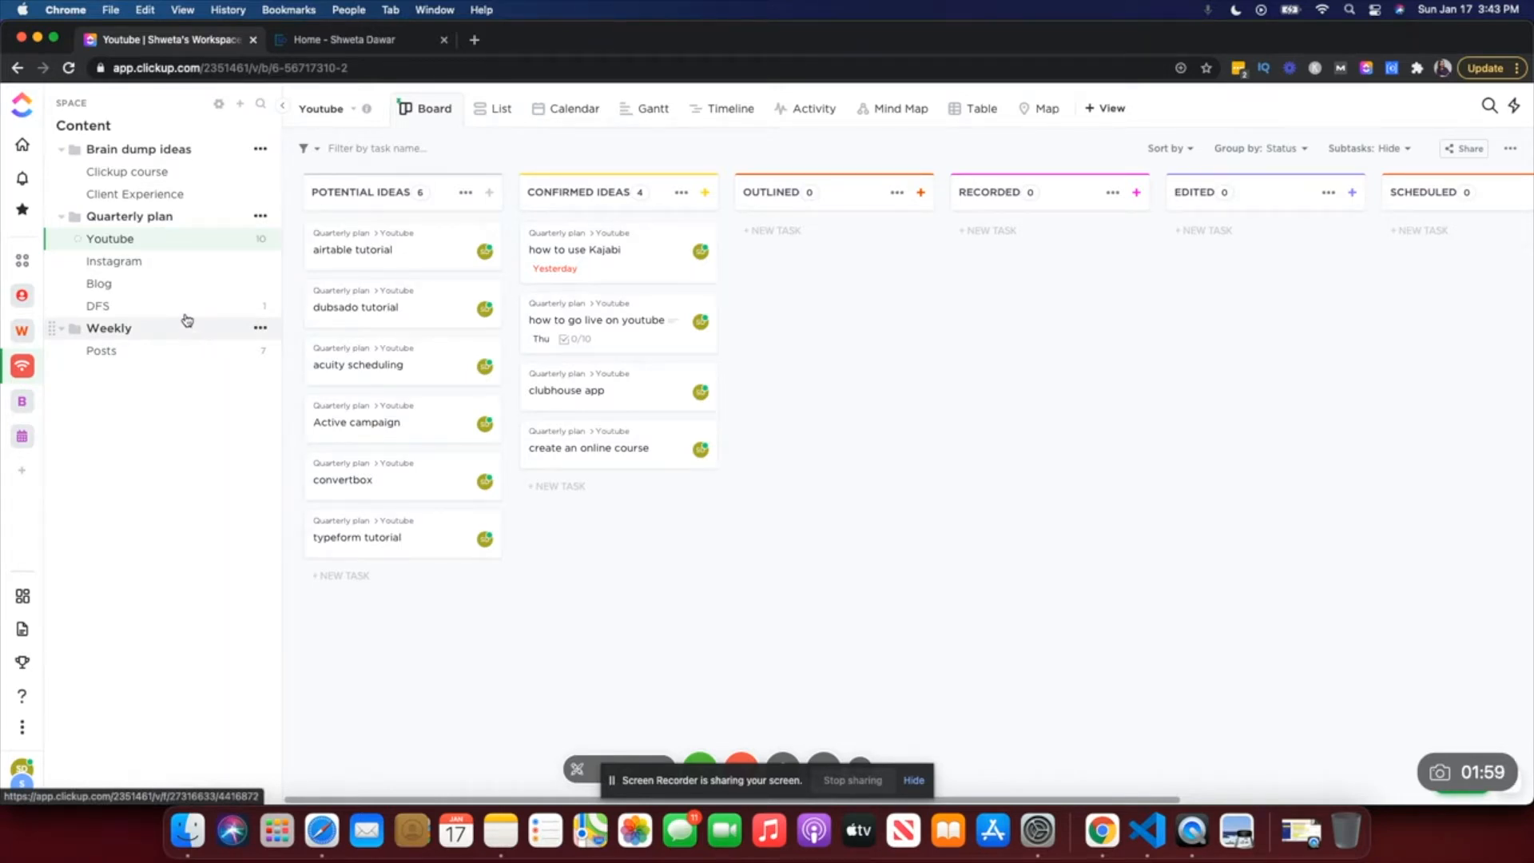
{"action": "left_click", "coordinate": [488, 120]}
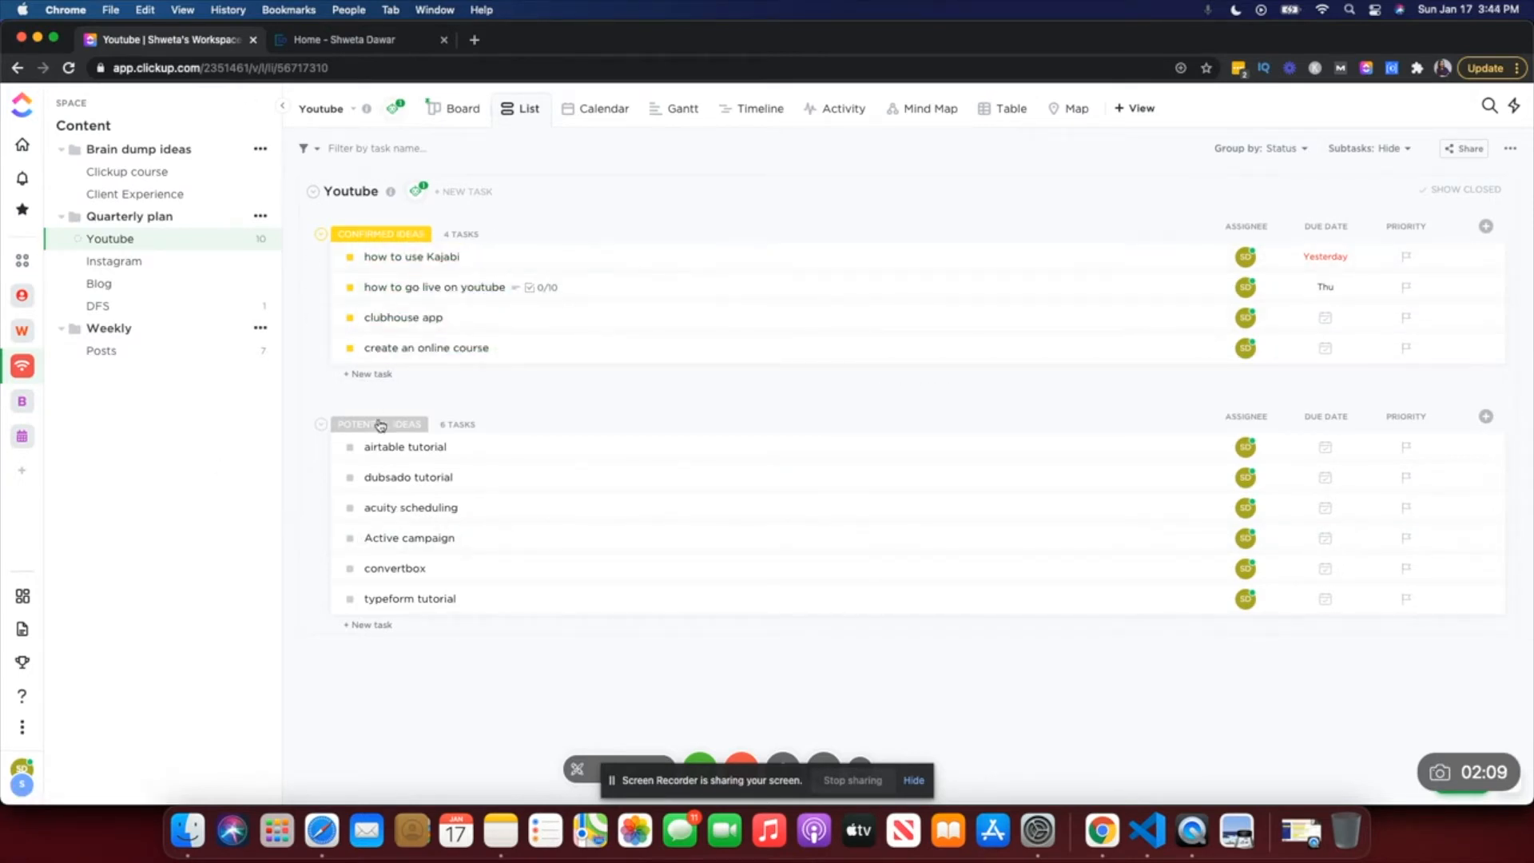
Step: Open the weekly Posts list and look at the fields available for adding new columns
{"action": "left_click", "coordinate": [137, 363]}
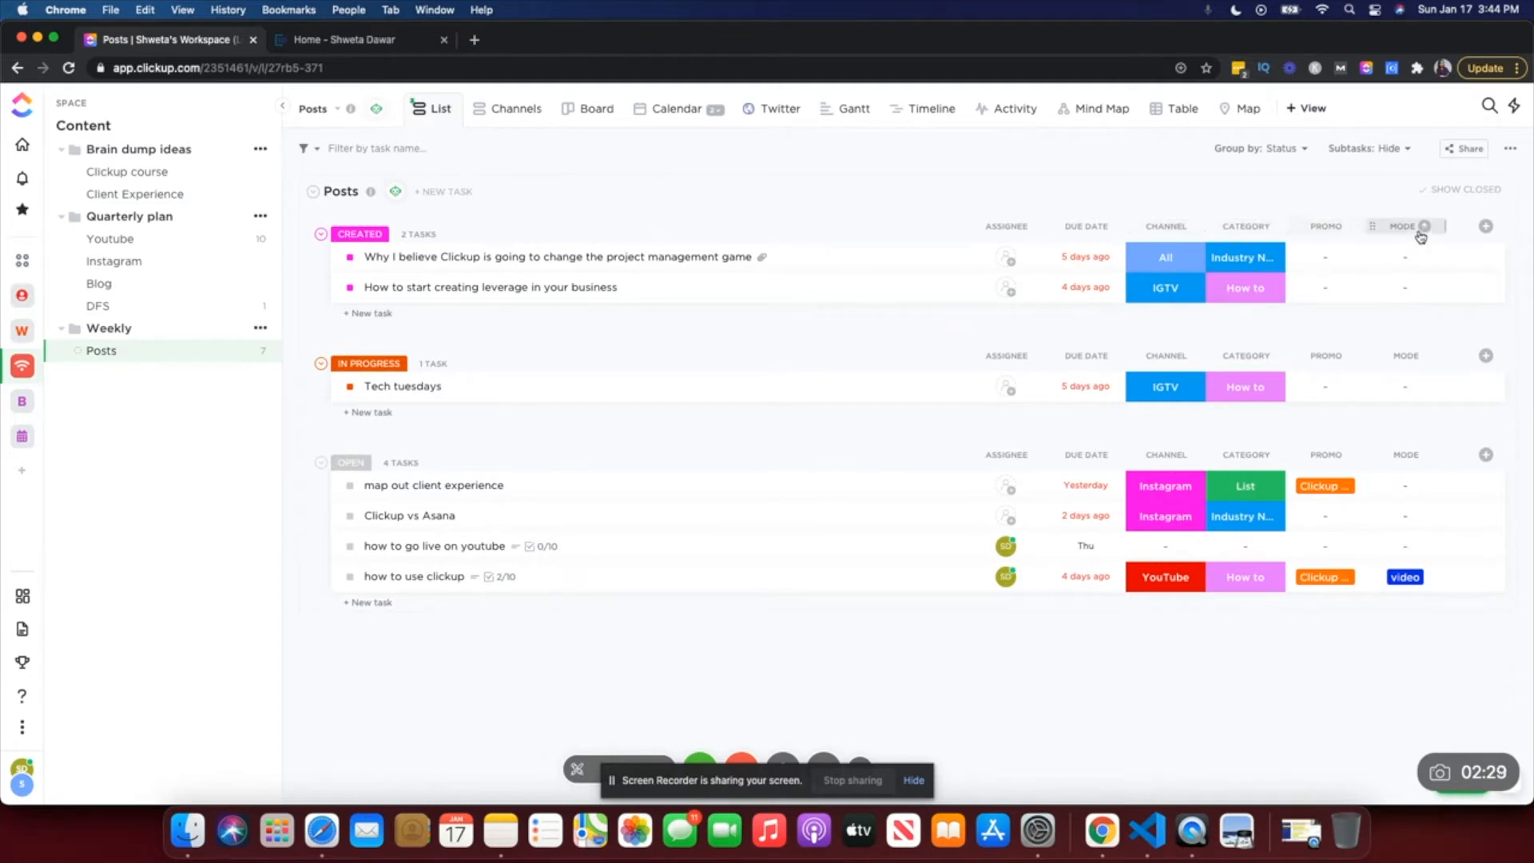
{"action": "left_click", "coordinate": [1486, 227]}
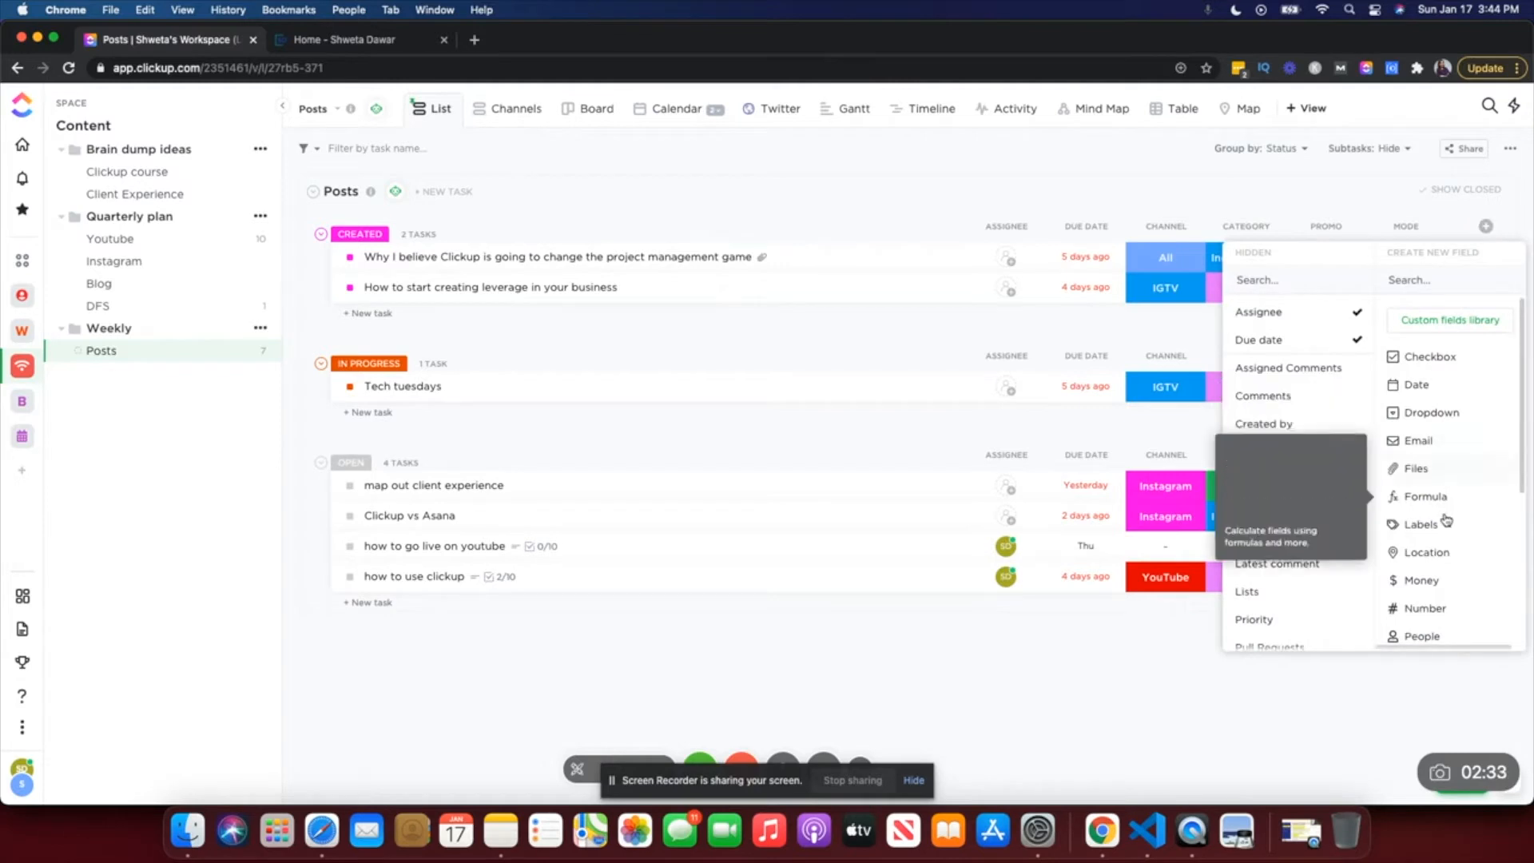
{"action": "left_click", "coordinate": [1159, 158]}
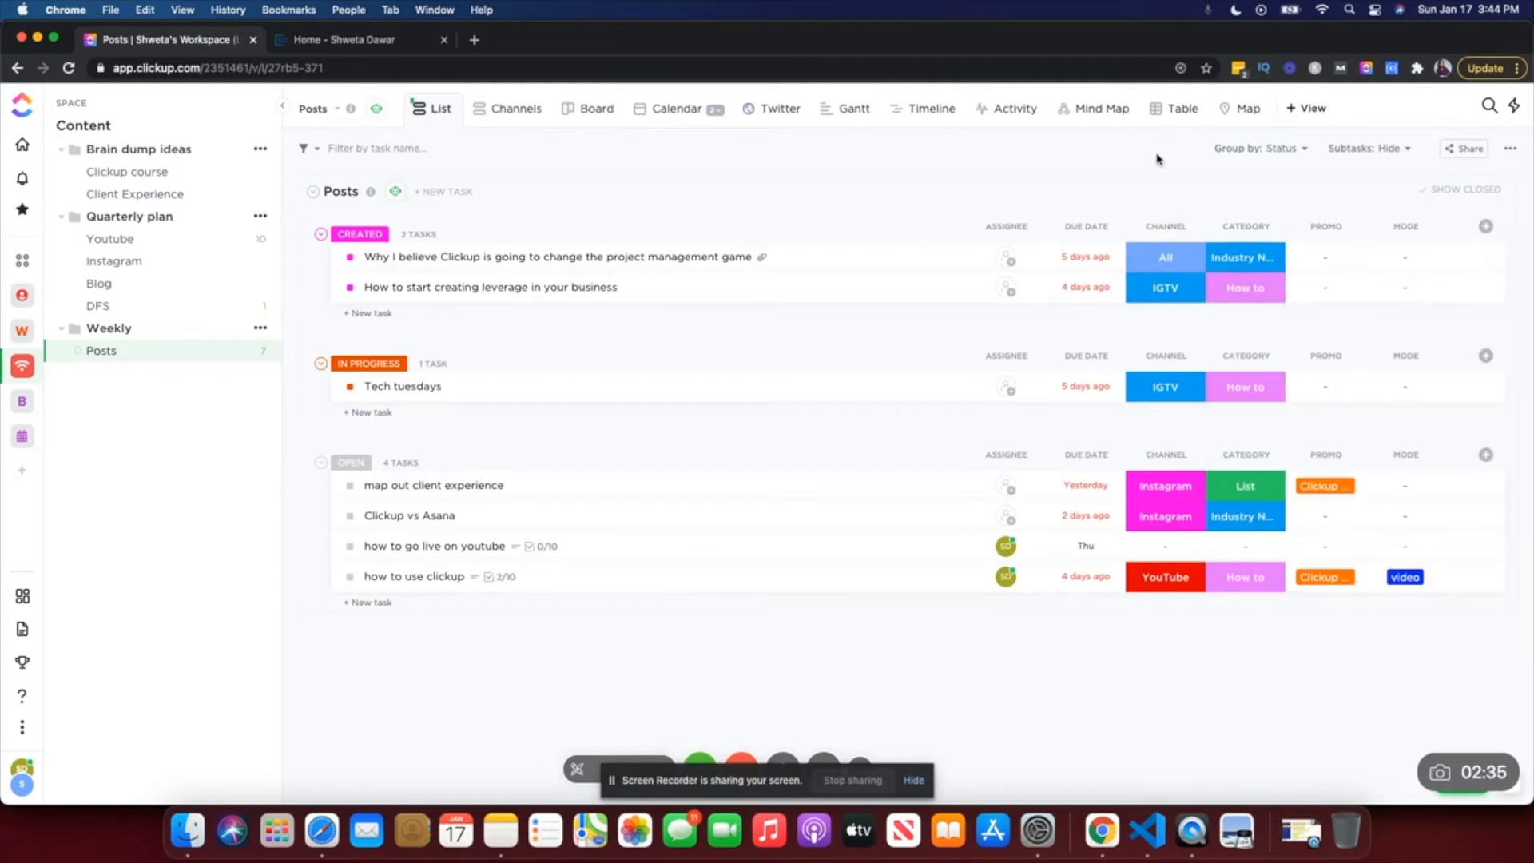
Step: Set the channel of the "How to start creating leverage in your business" post to Facebook
{"action": "left_click", "coordinate": [1167, 289]}
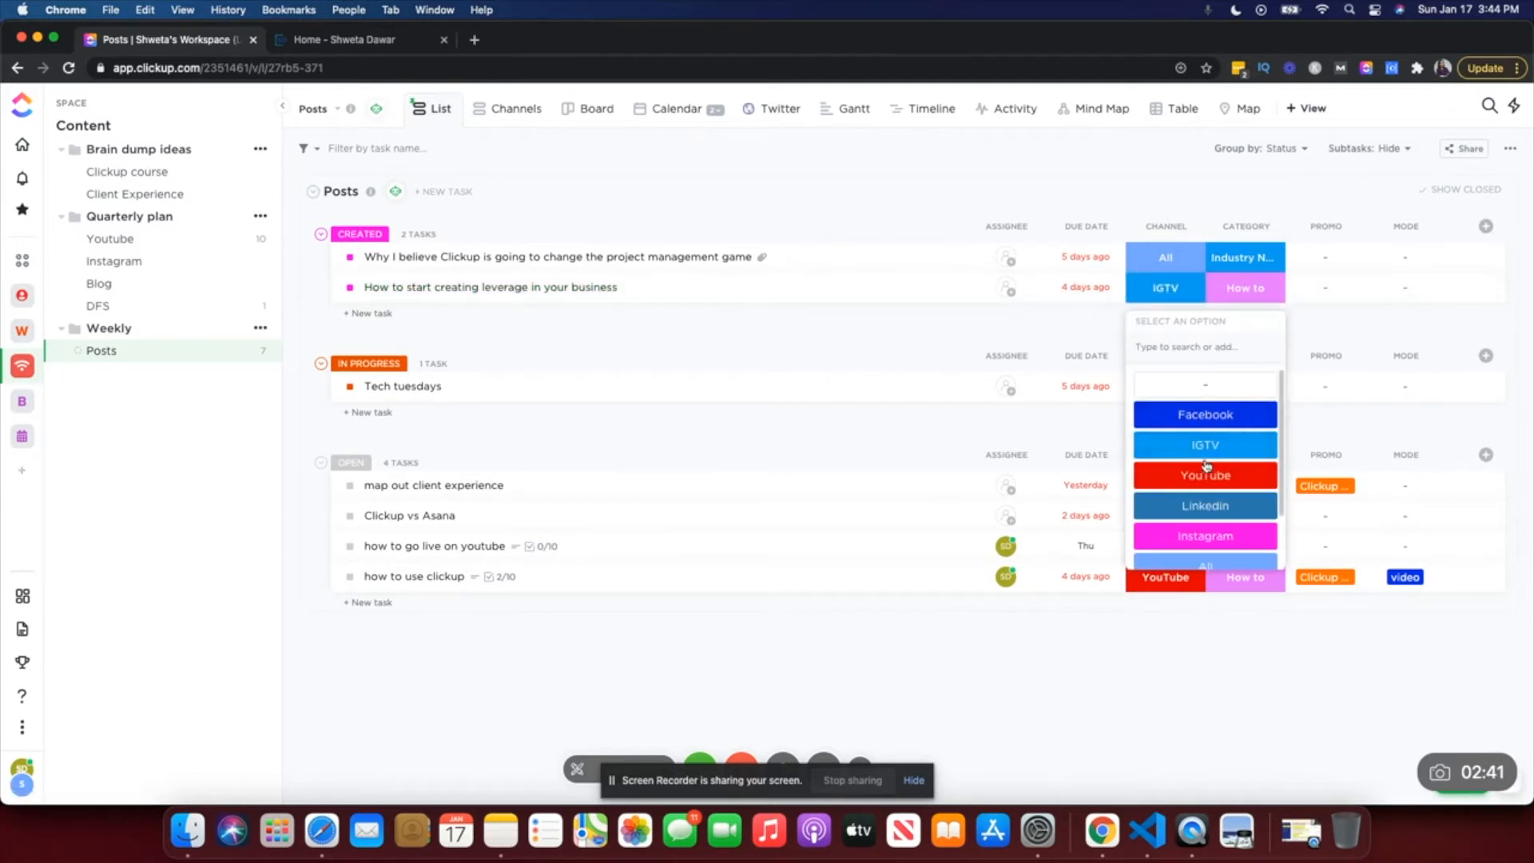
{"action": "scroll", "coordinate": [1207, 466], "scroll_direction": "down", "scroll_amount": 2}
{"action": "scroll", "coordinate": [1206, 492], "scroll_direction": "up", "scroll_amount": 2}
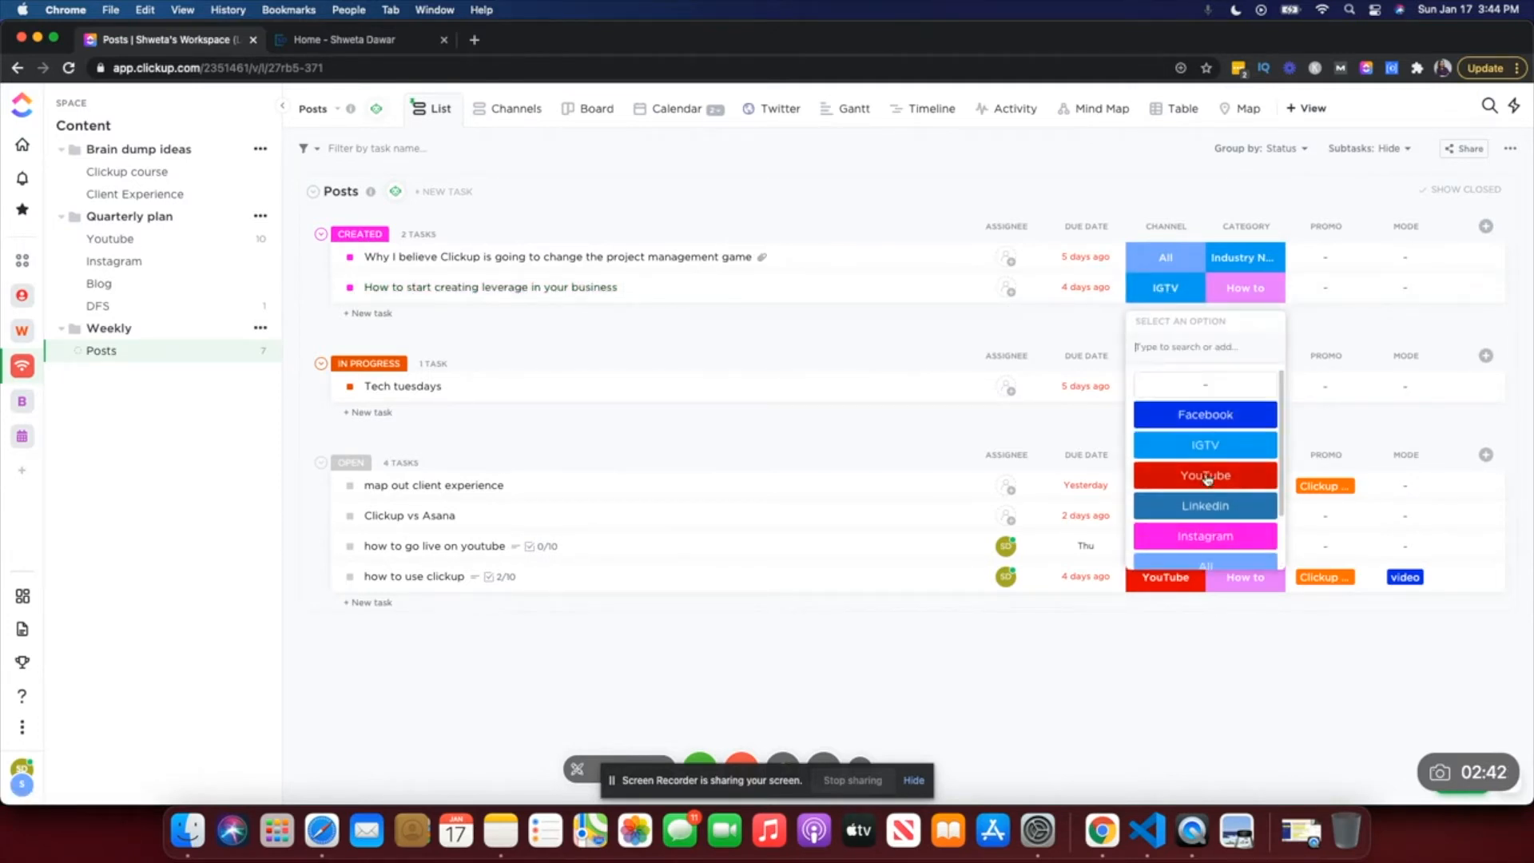
{"action": "left_click", "coordinate": [1198, 415]}
Step: Set the promo of the "How to start creating leverage in your business" post to automation audit
{"action": "left_click", "coordinate": [1330, 296]}
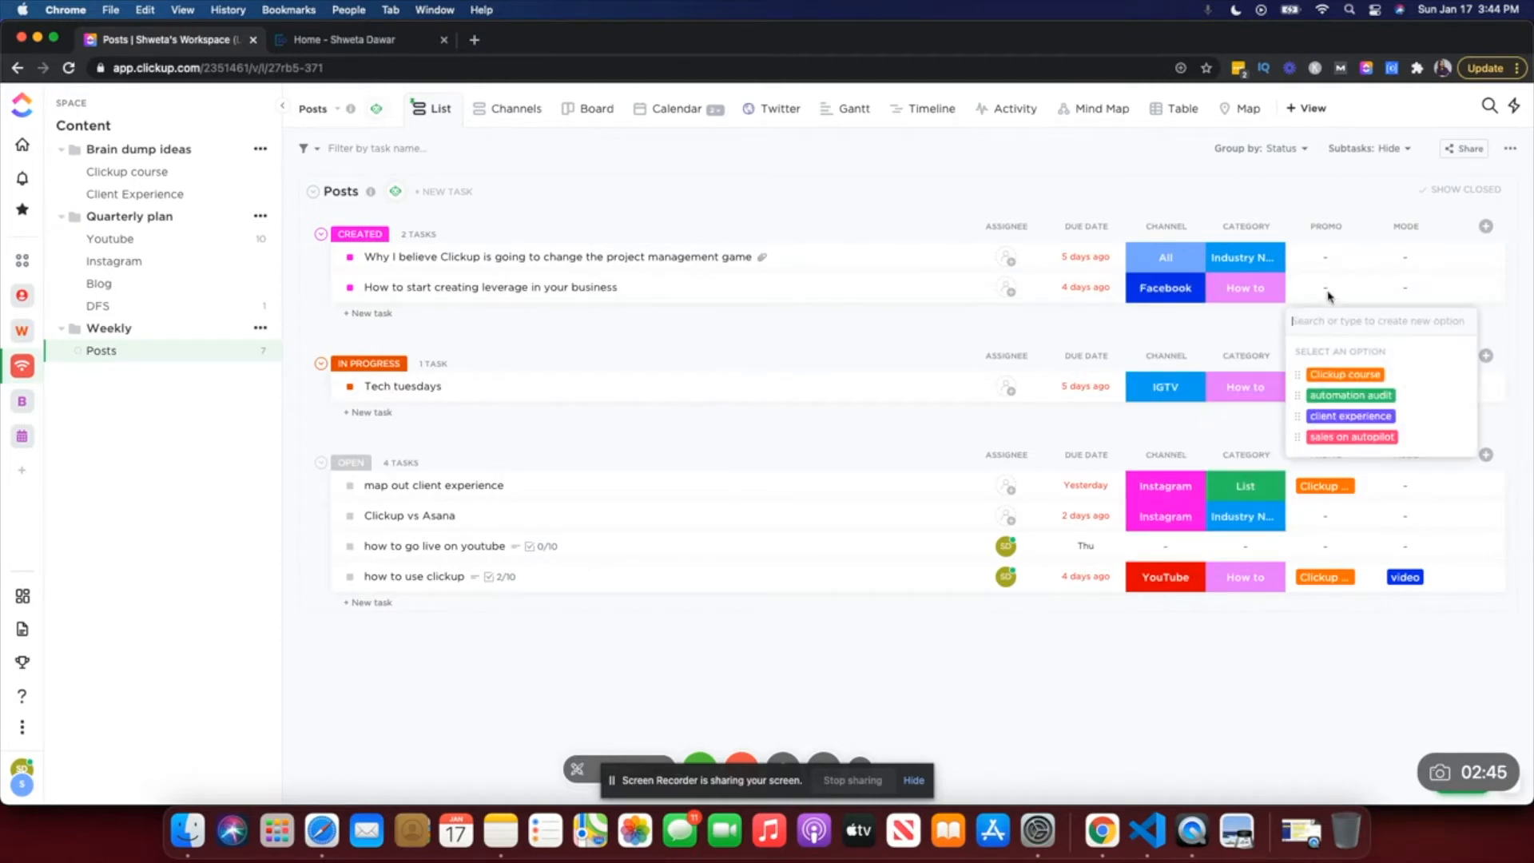
{"action": "left_click", "coordinate": [1360, 405]}
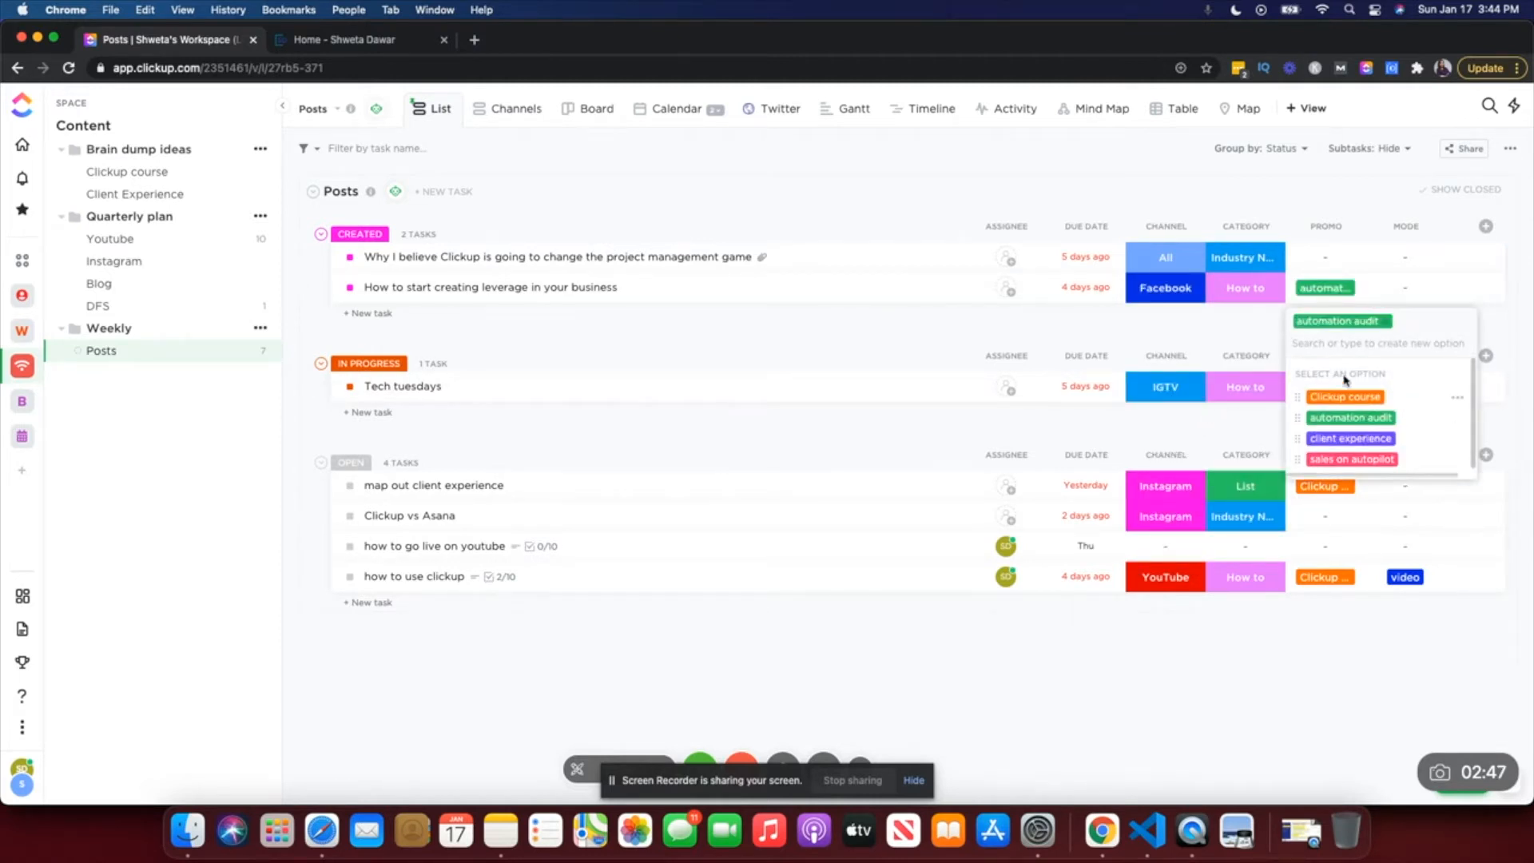
{"action": "left_click", "coordinate": [1290, 232]}
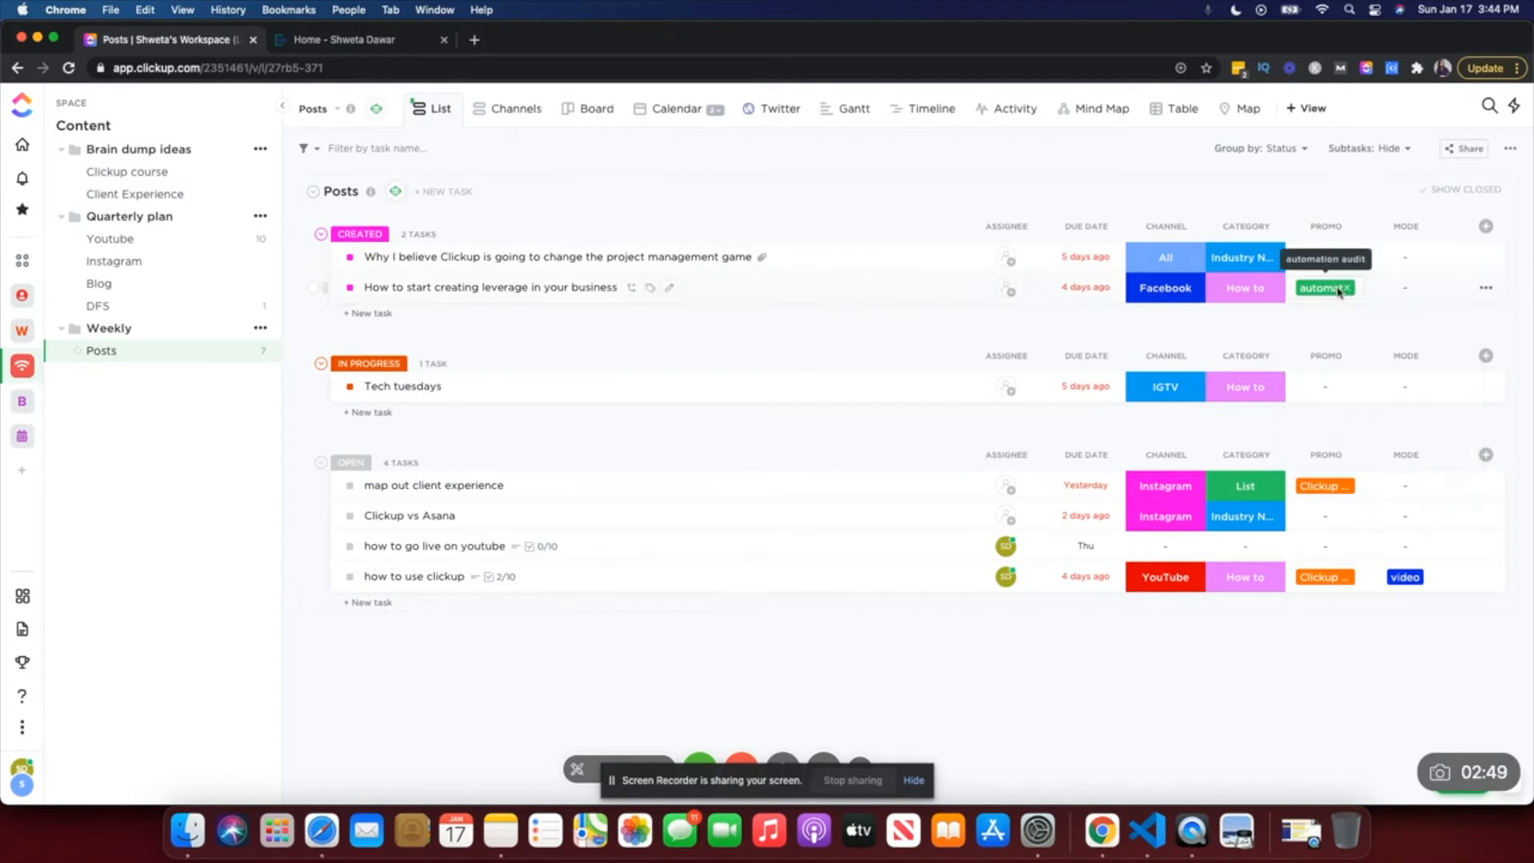
Step: Replace the automation audit promo on the "How to start creating leverage in your business" post with Clickup course
{"action": "left_click", "coordinate": [1338, 297]}
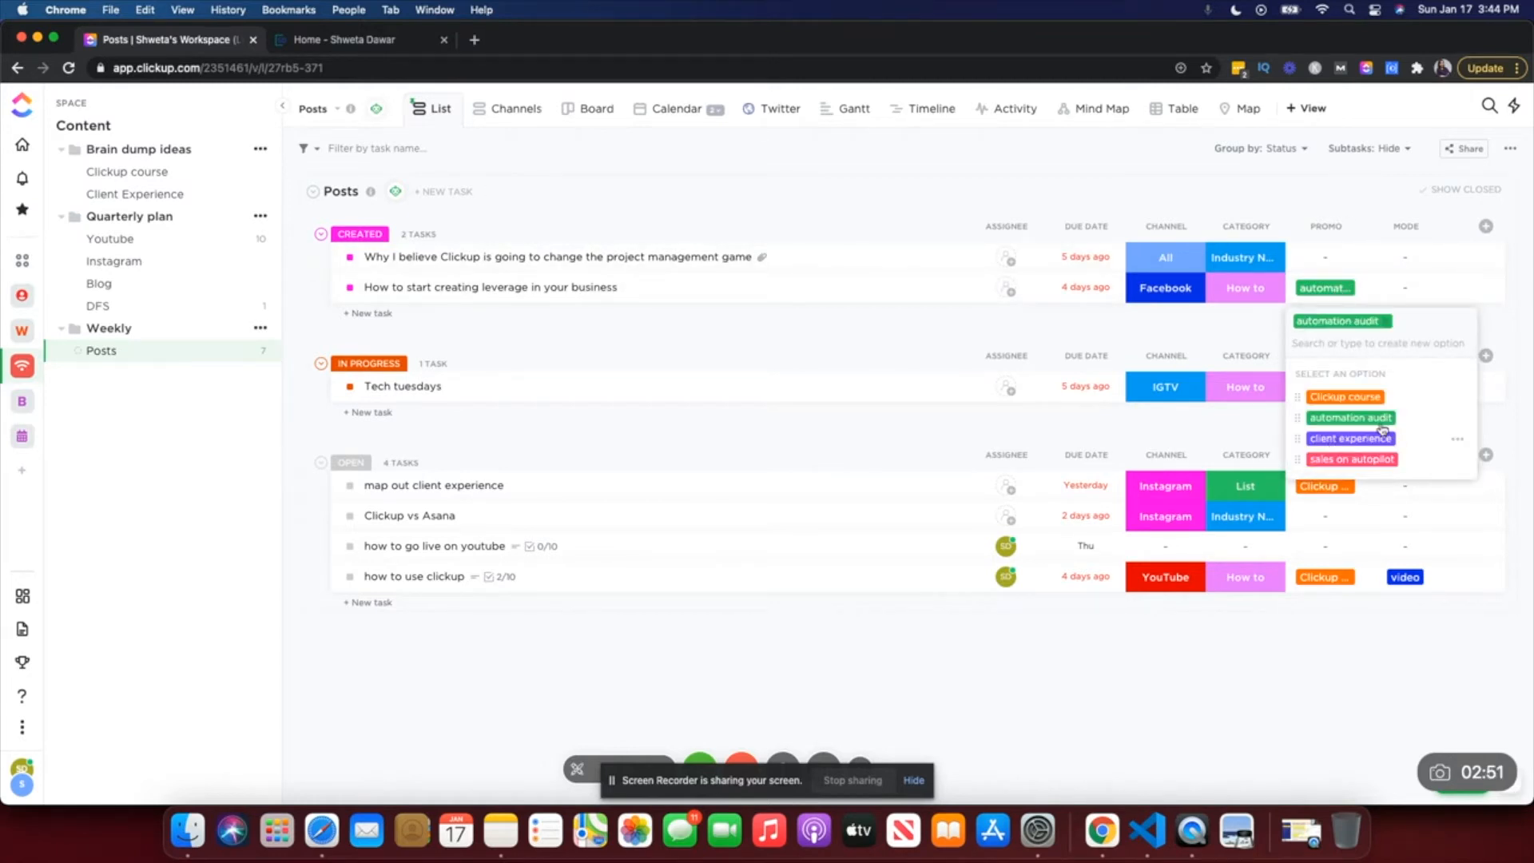
{"action": "left_click", "coordinate": [1349, 400]}
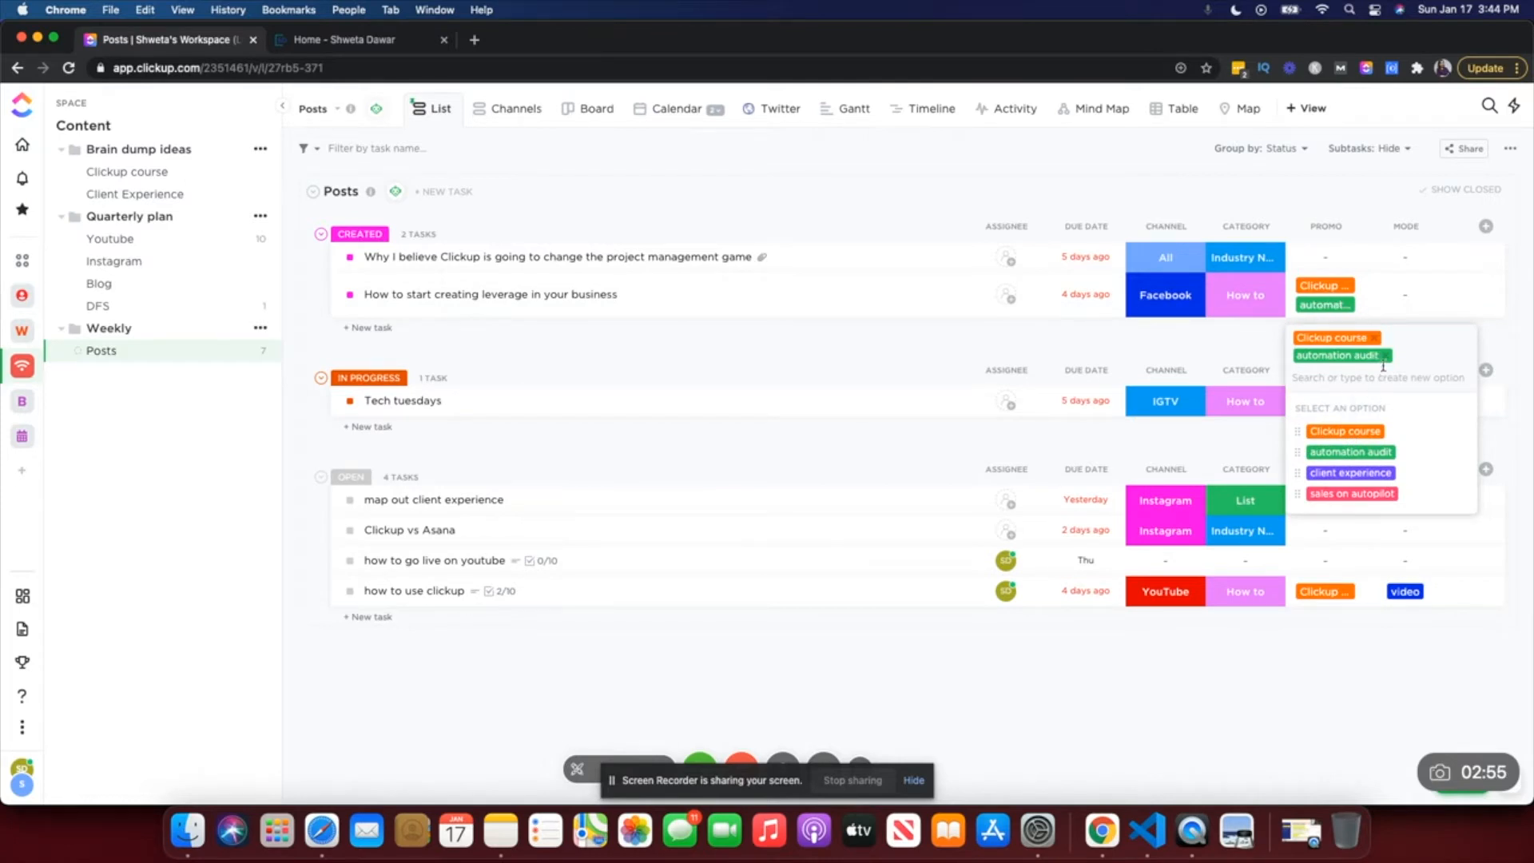
{"action": "left_click", "coordinate": [1388, 358]}
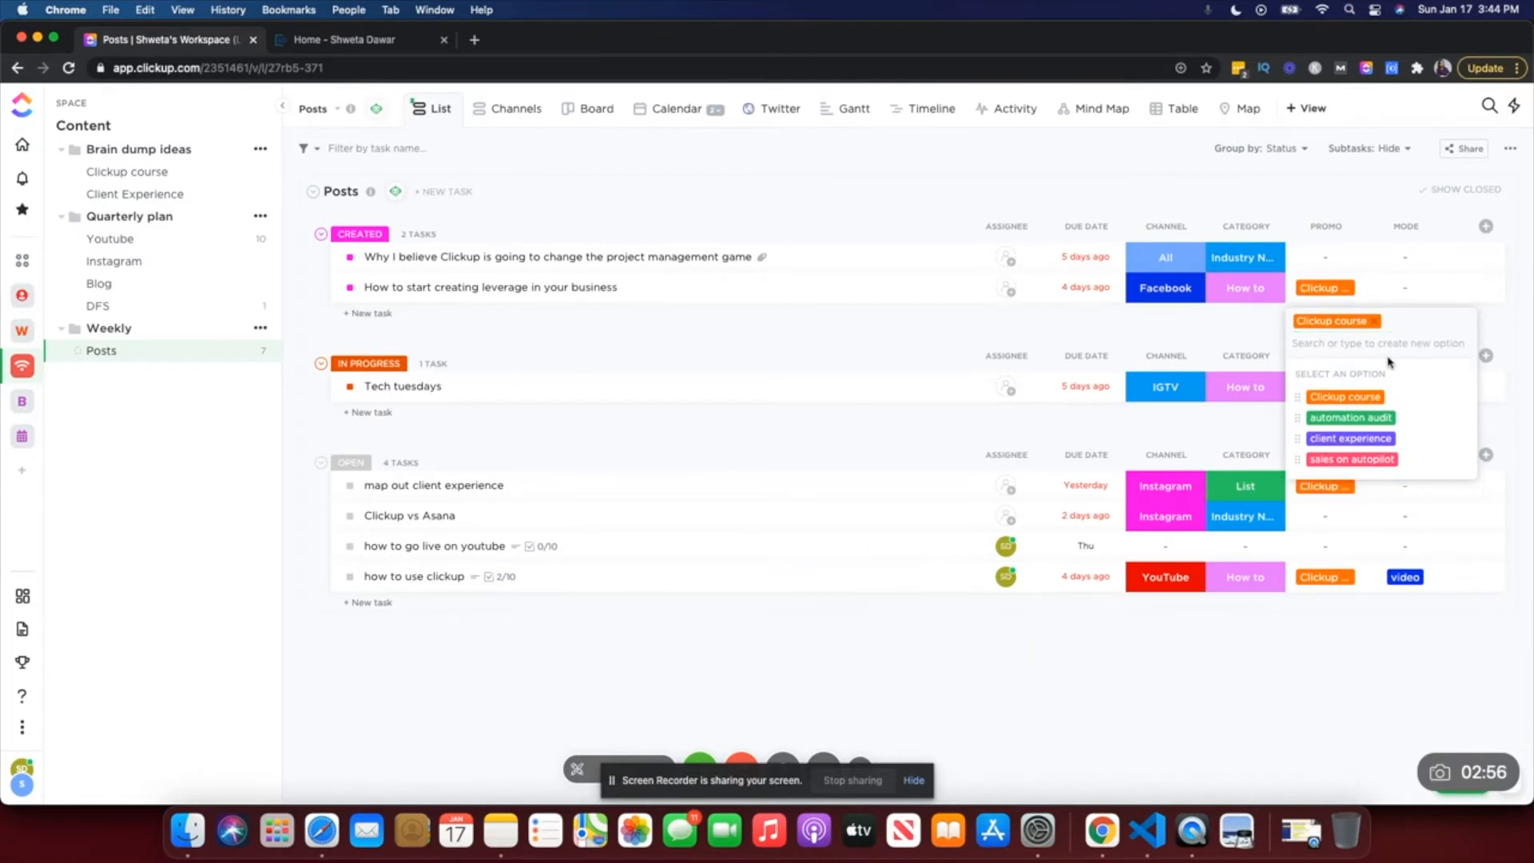
{"action": "left_click", "coordinate": [1244, 182]}
Step: Set the mode of the "How to start creating leverage in your business" post to text
{"action": "left_click", "coordinate": [1406, 288]}
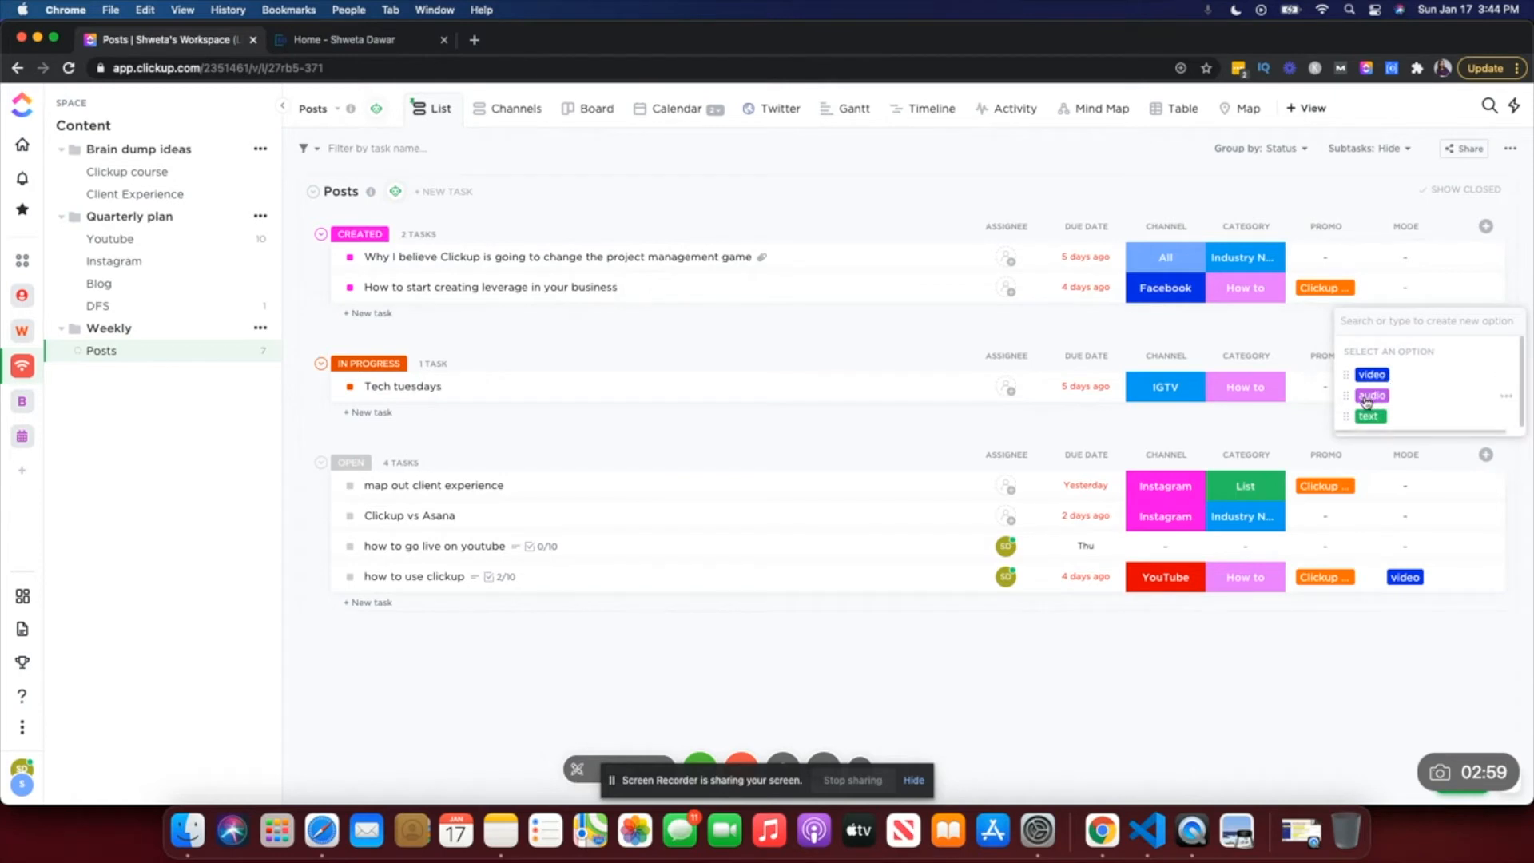
{"action": "left_click", "coordinate": [1371, 417]}
{"action": "left_click", "coordinate": [1065, 177]}
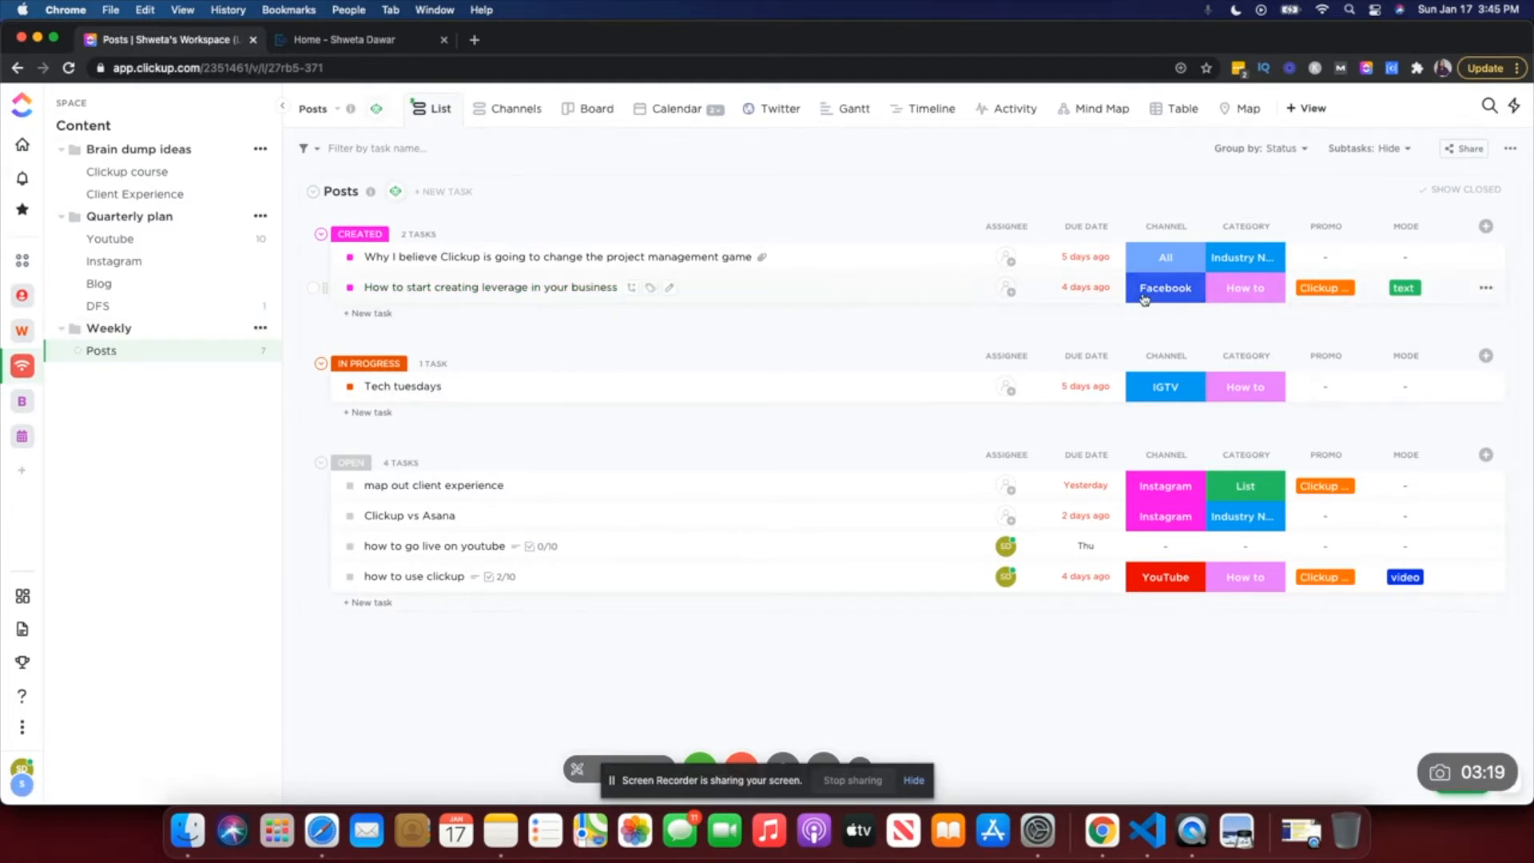
Step: Set the category of the "How to start creating leverage in your business" post to Tutorial
{"action": "left_click", "coordinate": [1235, 294]}
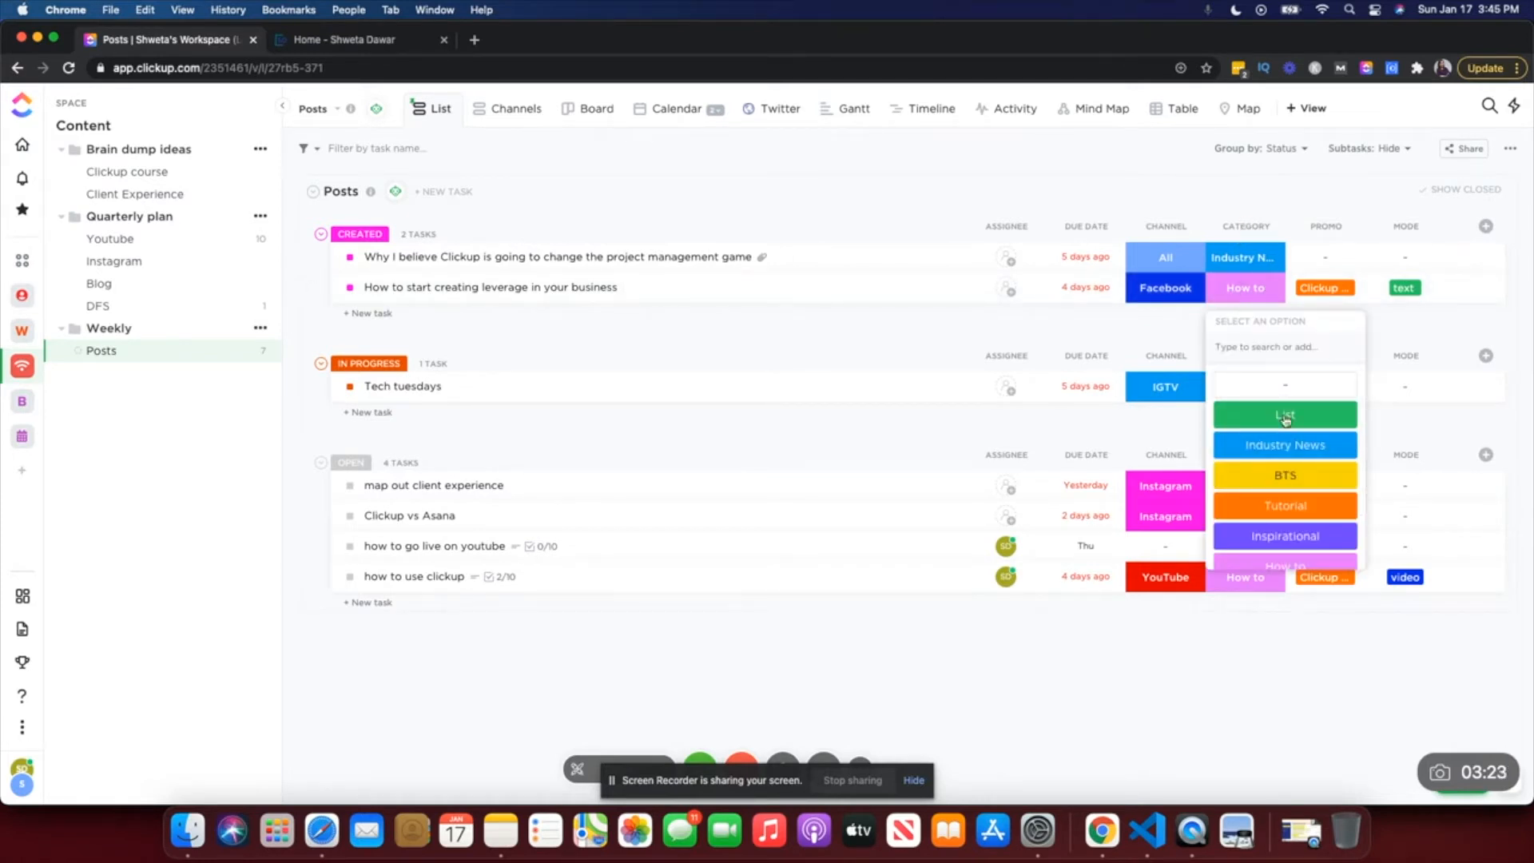
{"action": "scroll", "coordinate": [1278, 483], "scroll_direction": "down", "scroll_amount": 2}
{"action": "left_click", "coordinate": [1271, 476]}
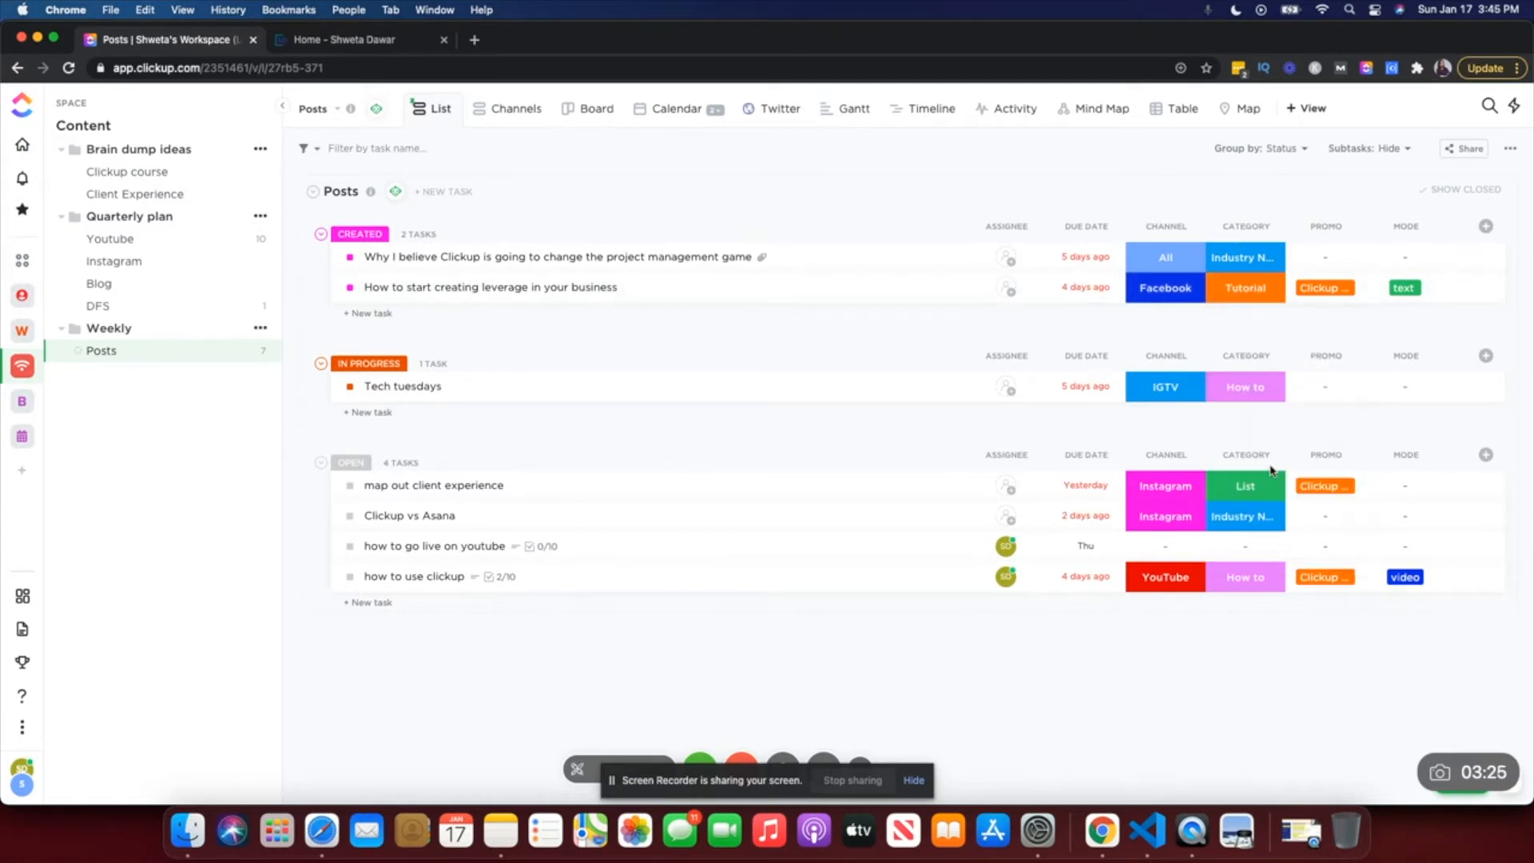
Step: Set the category of the "How to start creating leverage in your business" post to Struggles/ Failures
{"action": "left_click", "coordinate": [1243, 295]}
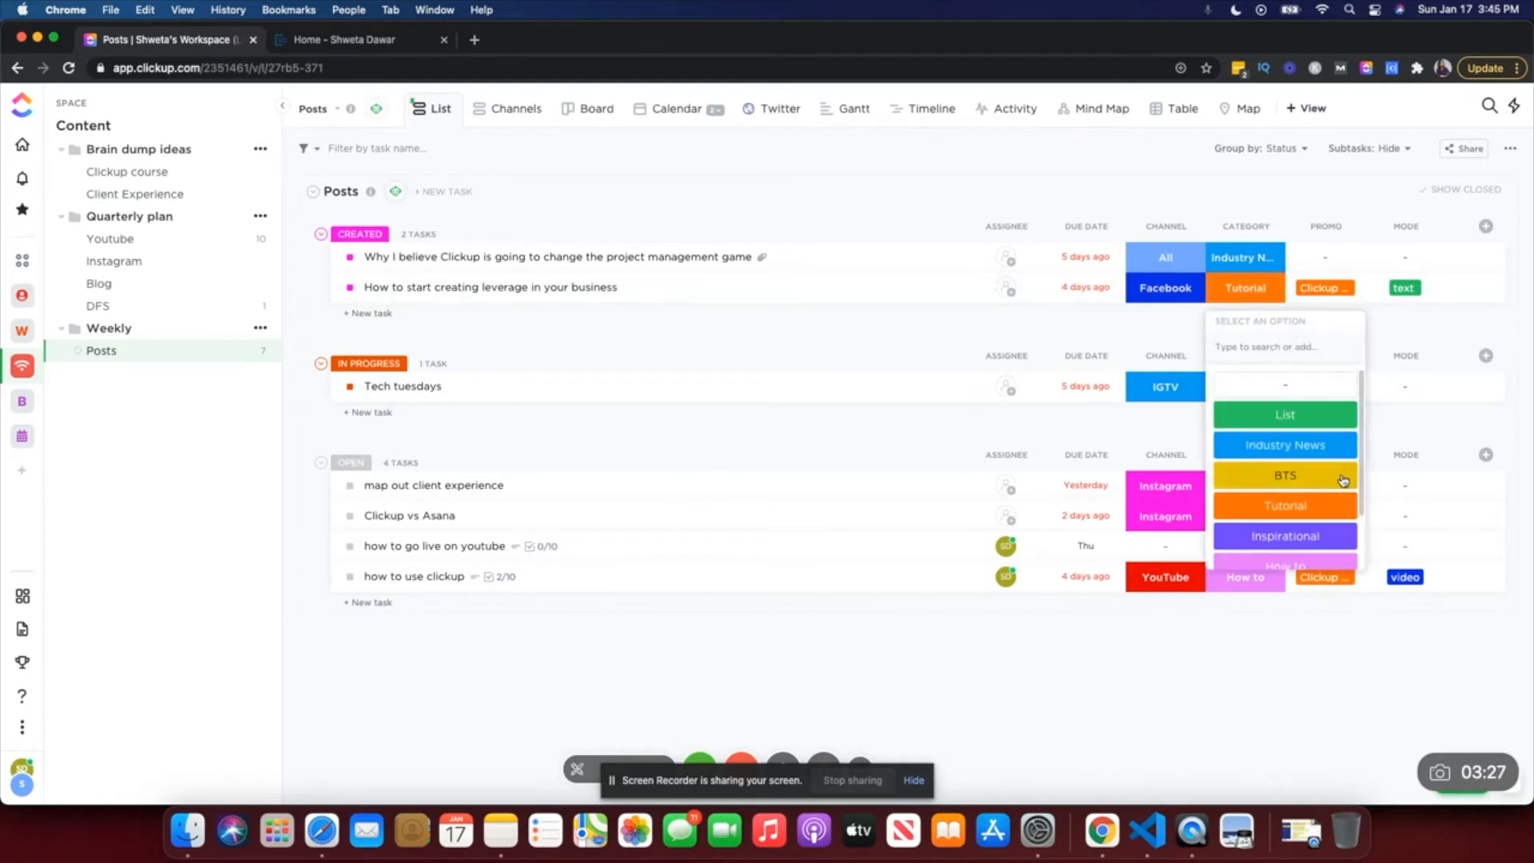
{"action": "scroll", "coordinate": [1295, 515], "scroll_direction": "down", "scroll_amount": 2}
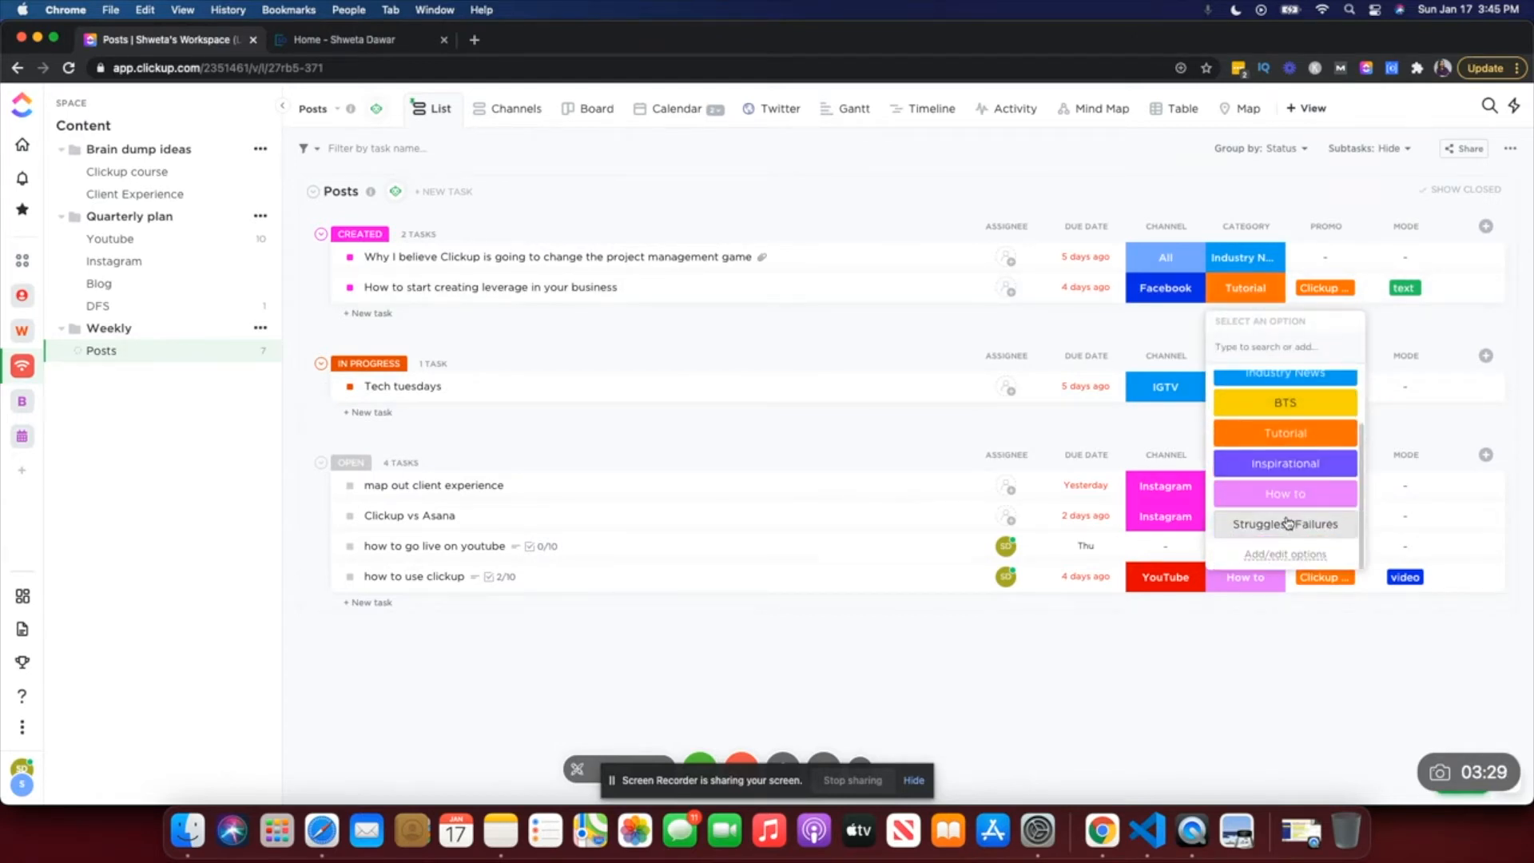
{"action": "left_click", "coordinate": [1287, 523]}
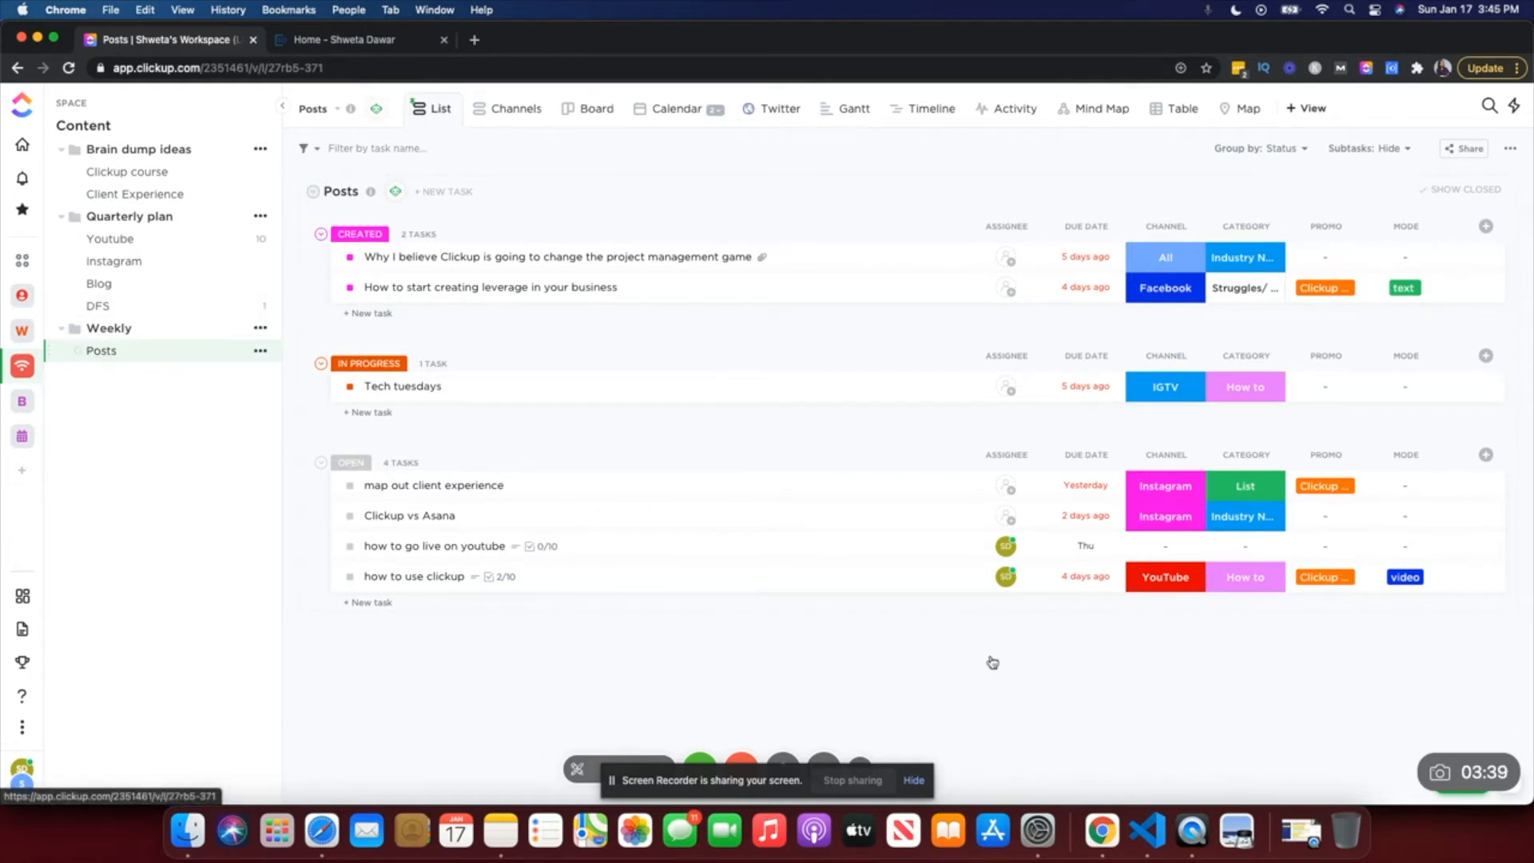
Step: Return to the Youtube list's board and view the details of the "how to go live on youtube" task
{"action": "left_click", "coordinate": [112, 240]}
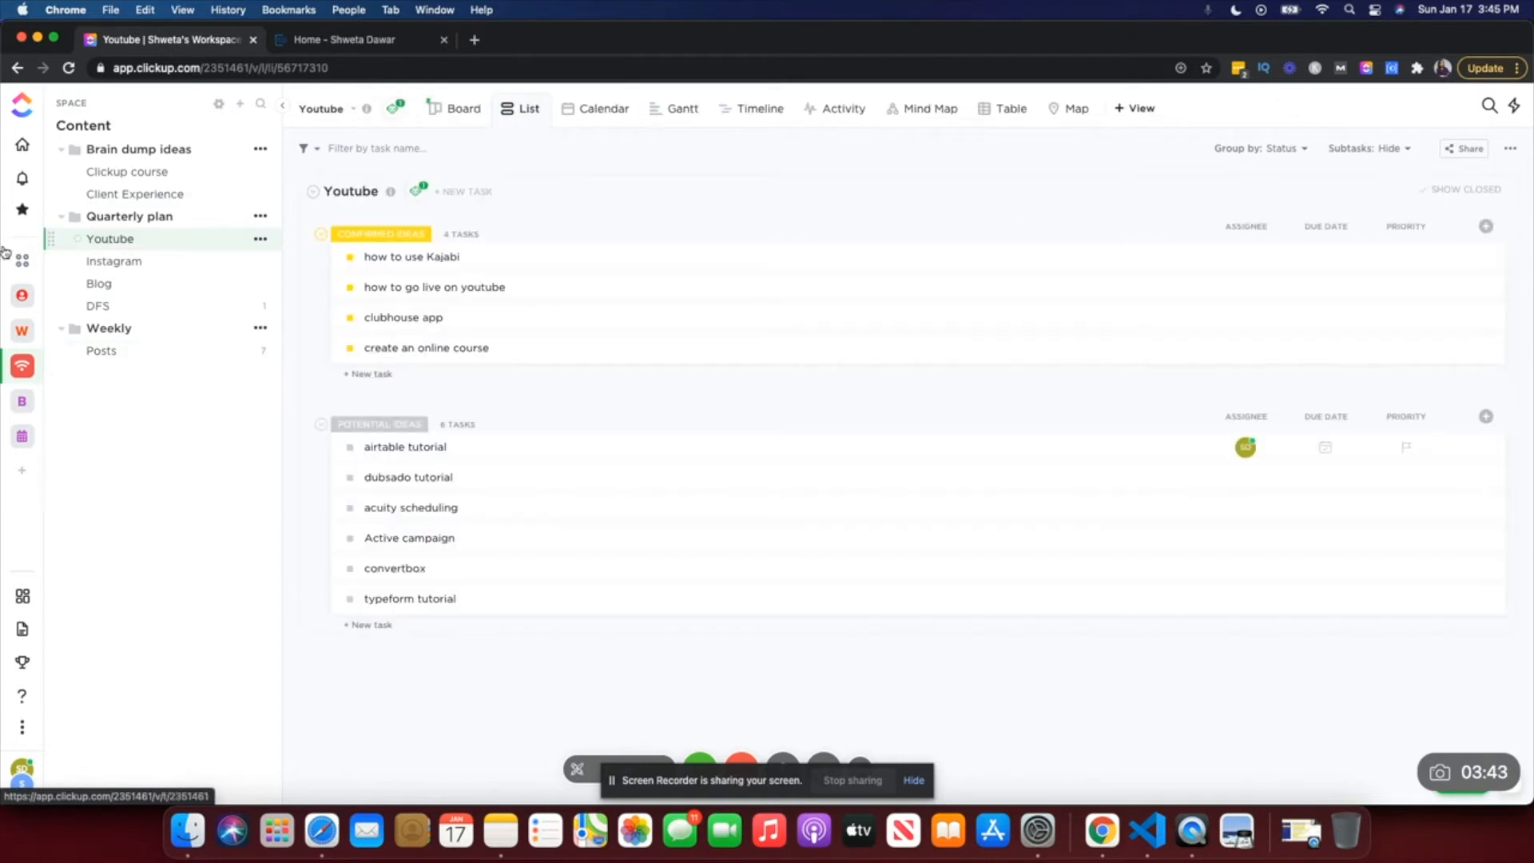
{"action": "left_click", "coordinate": [452, 110]}
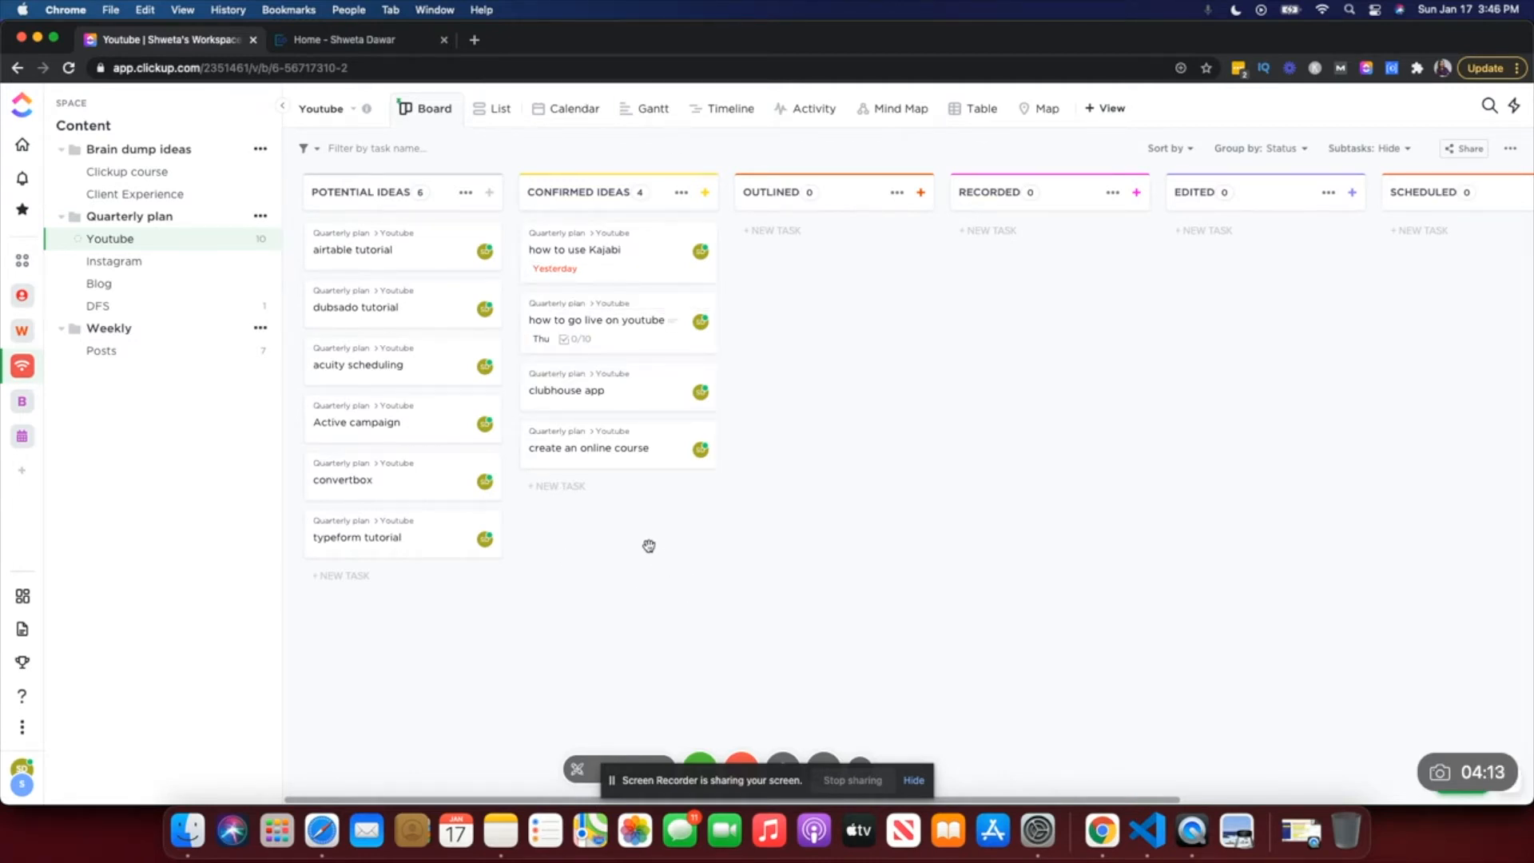
{"action": "left_click", "coordinate": [611, 326]}
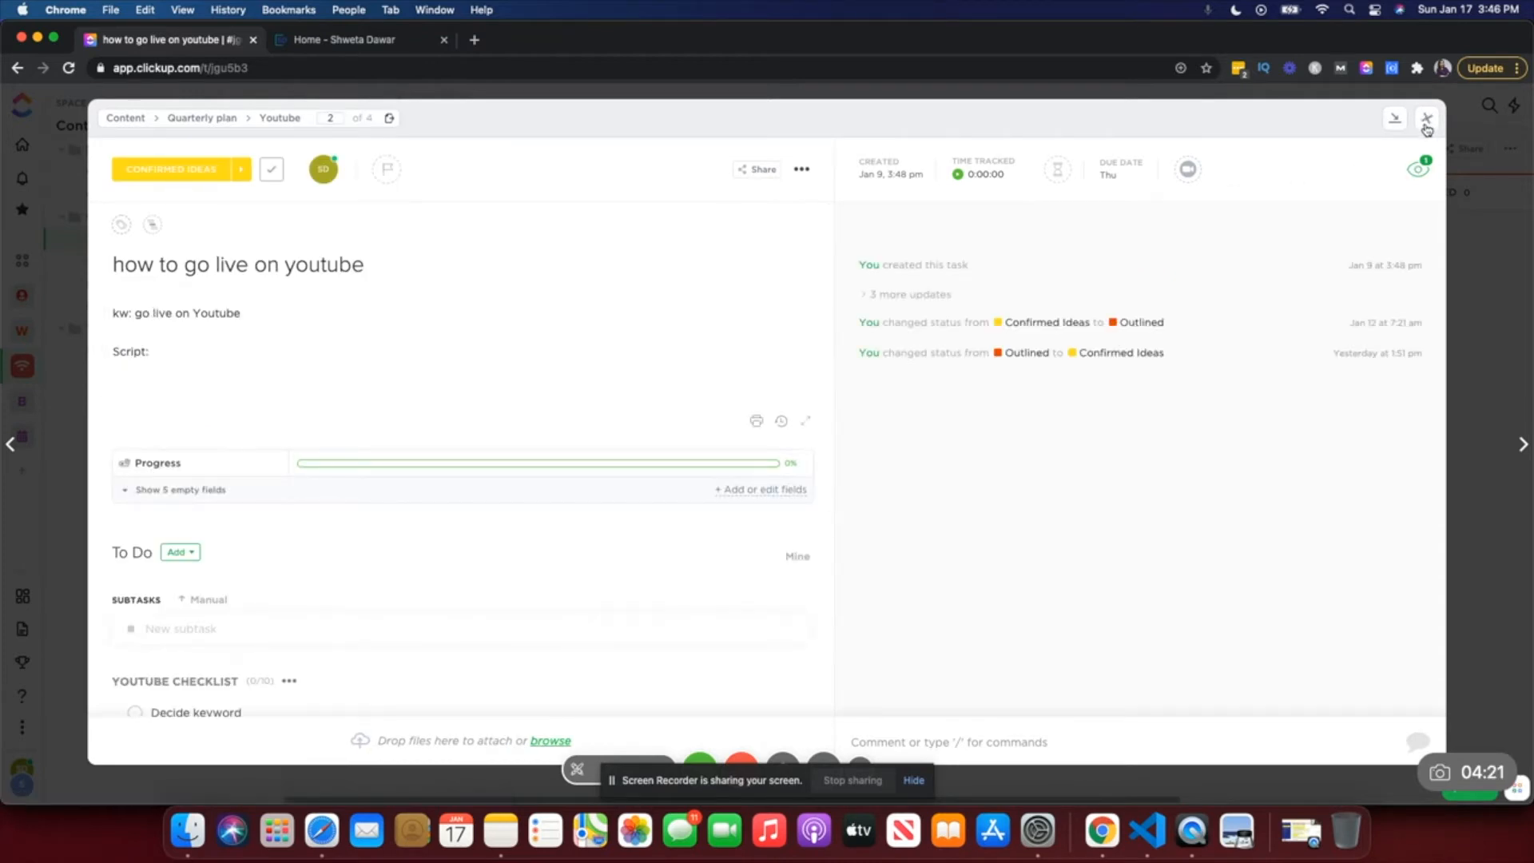
{"action": "key", "text": "Escape"}
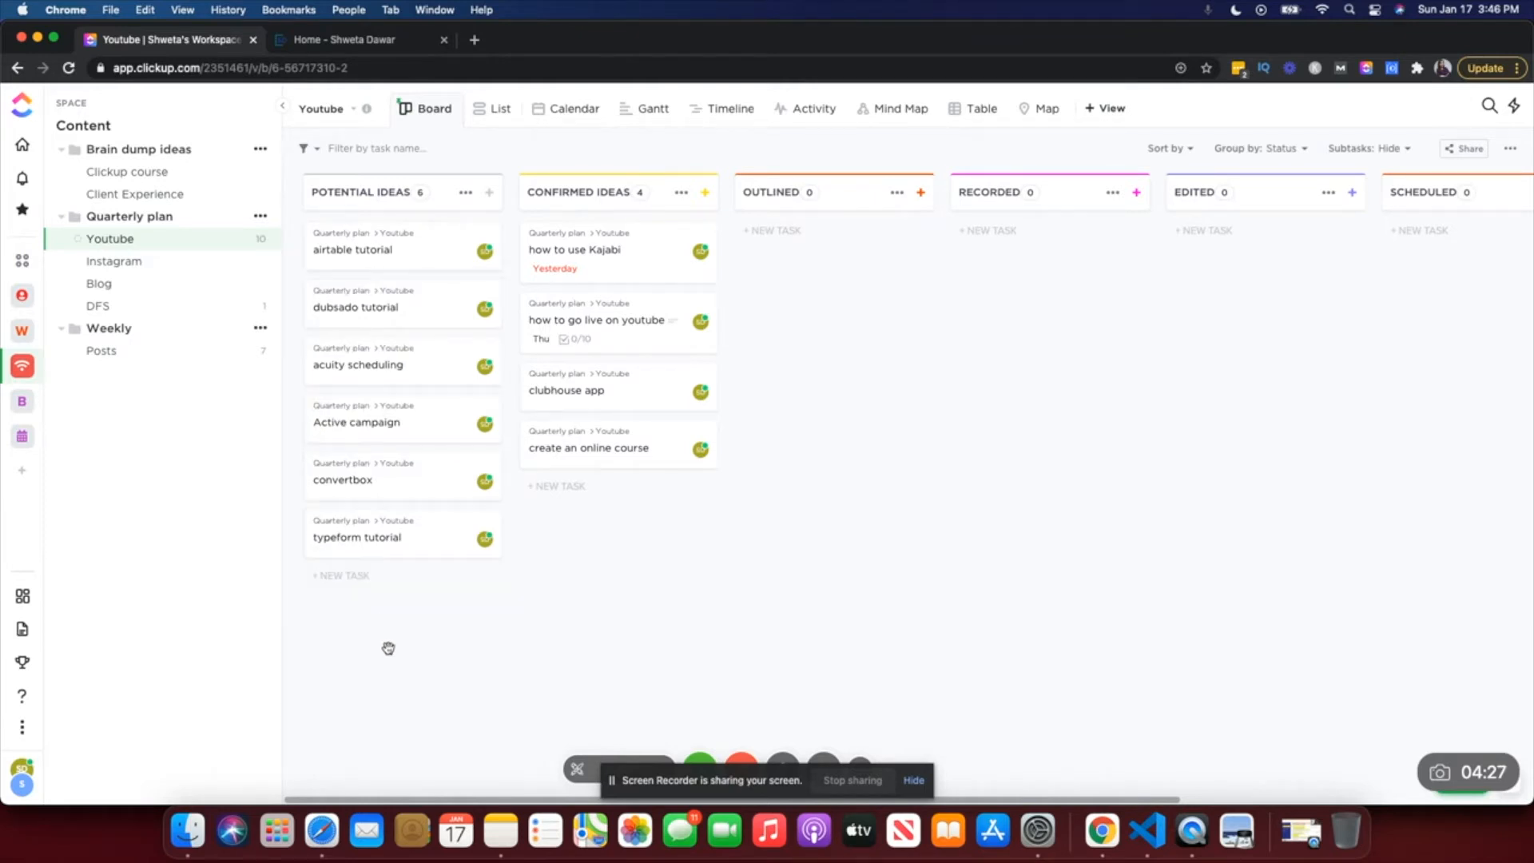
Step: Add "show how to create a live on youtube" after Script in the description of the "how to go live on youtube" task
{"action": "mouse_move", "coordinate": [378, 355]}
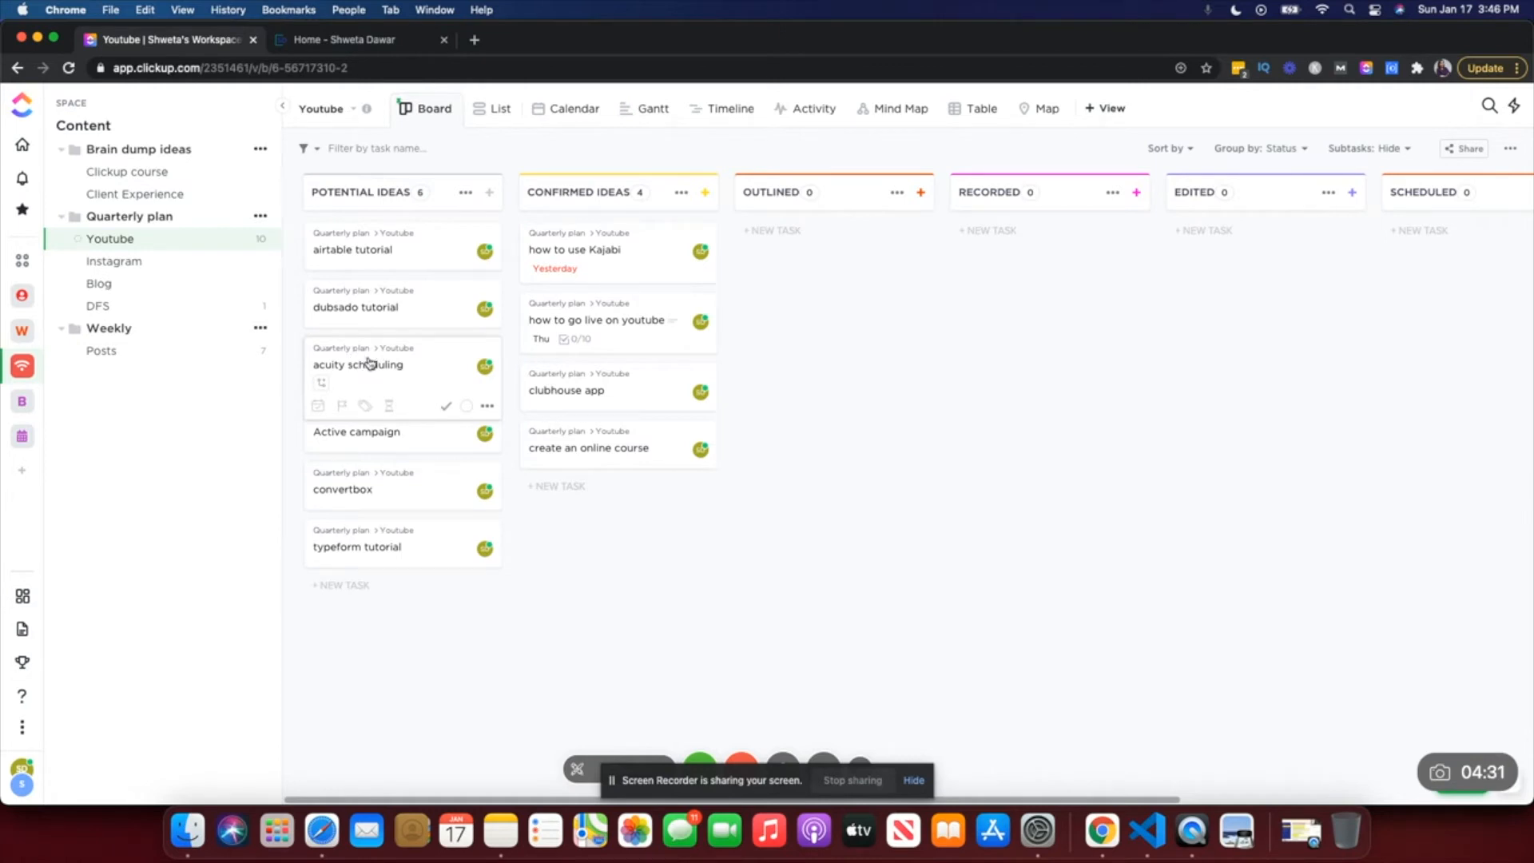
{"action": "mouse_move", "coordinate": [387, 325]}
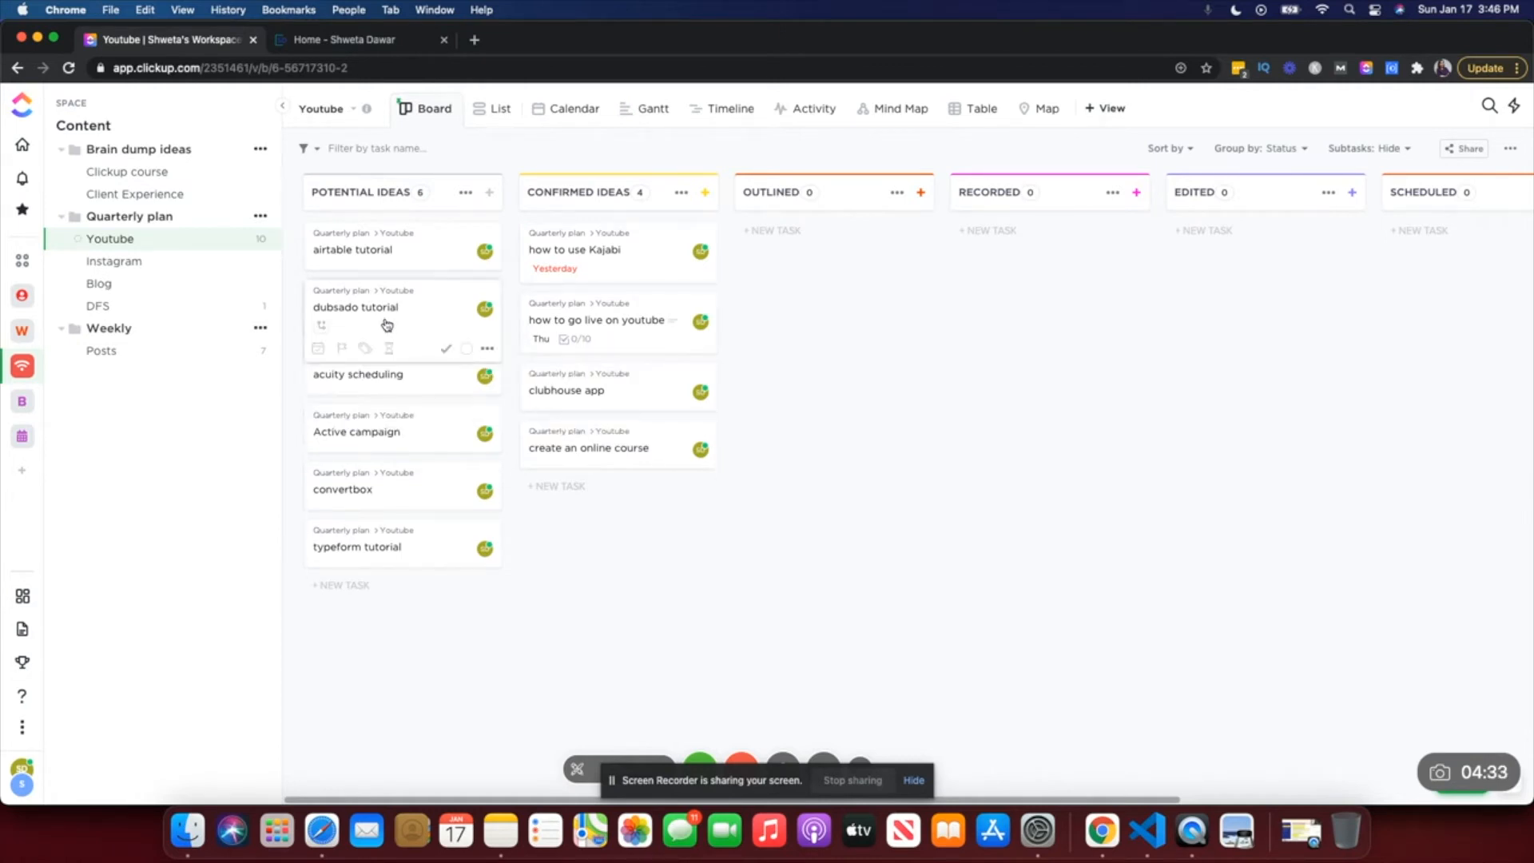
{"action": "mouse_move", "coordinate": [629, 319]}
{"action": "left_click", "coordinate": [617, 316]}
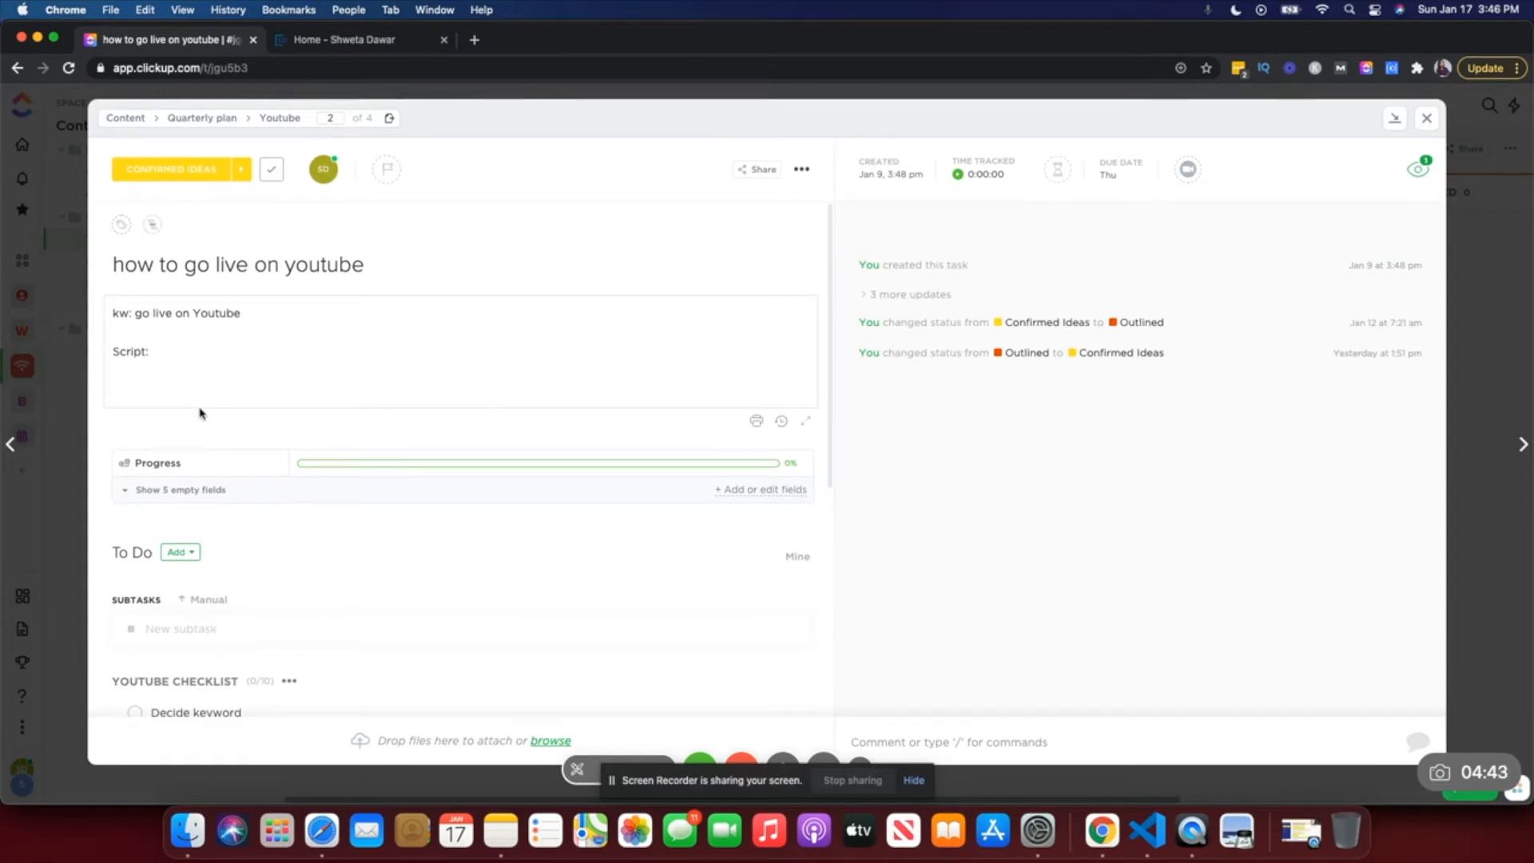
{"action": "left_click", "coordinate": [130, 313]}
{"action": "left_click", "coordinate": [206, 366]}
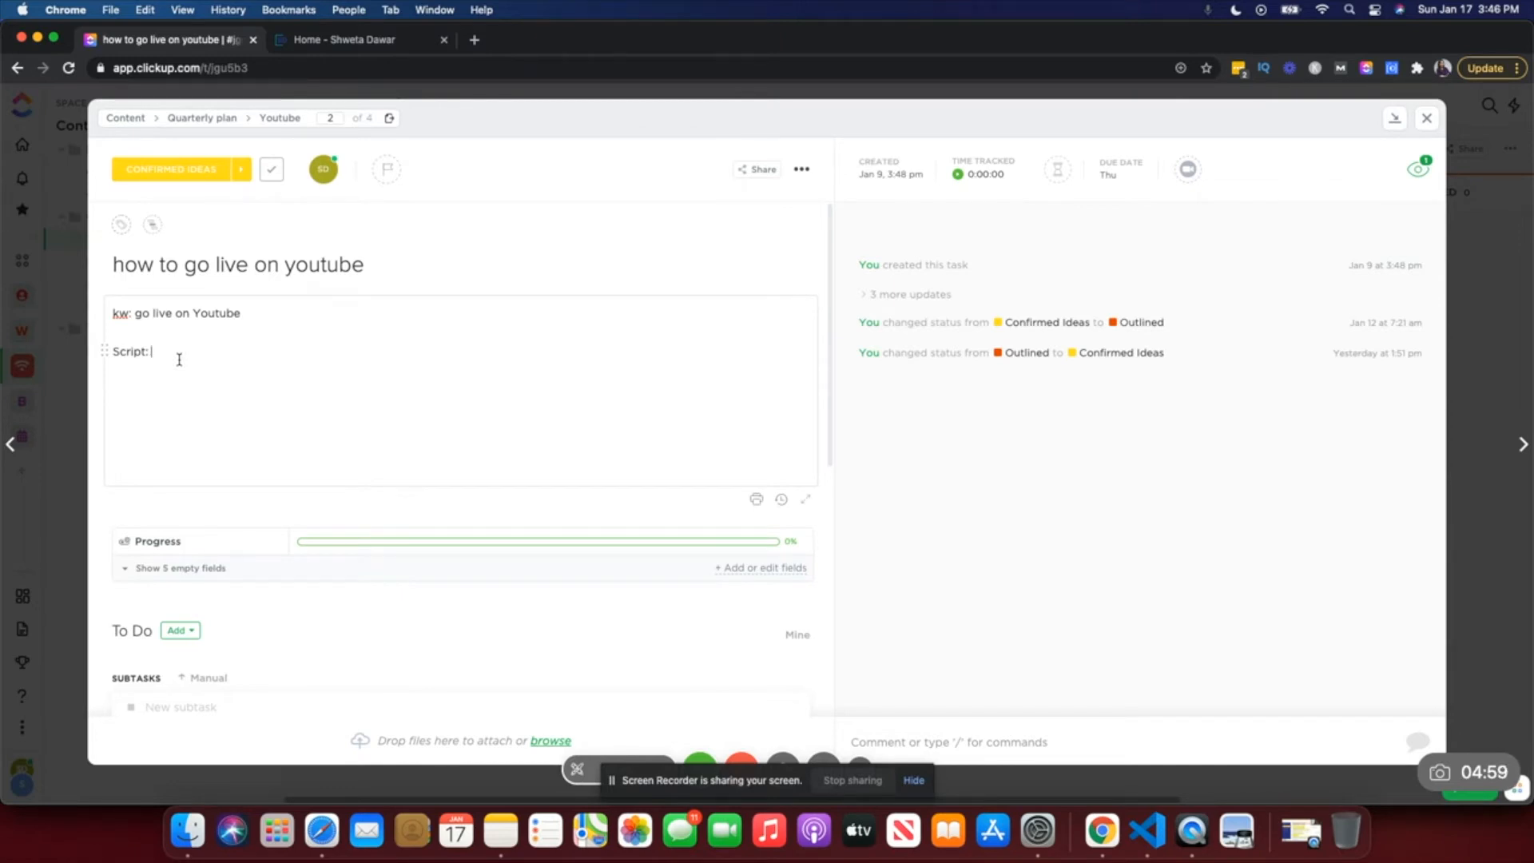
{"action": "type", "text": "w how to cera"}
{"action": "type", "text": "rea"}
{"action": "type", "text": "te a live in"}
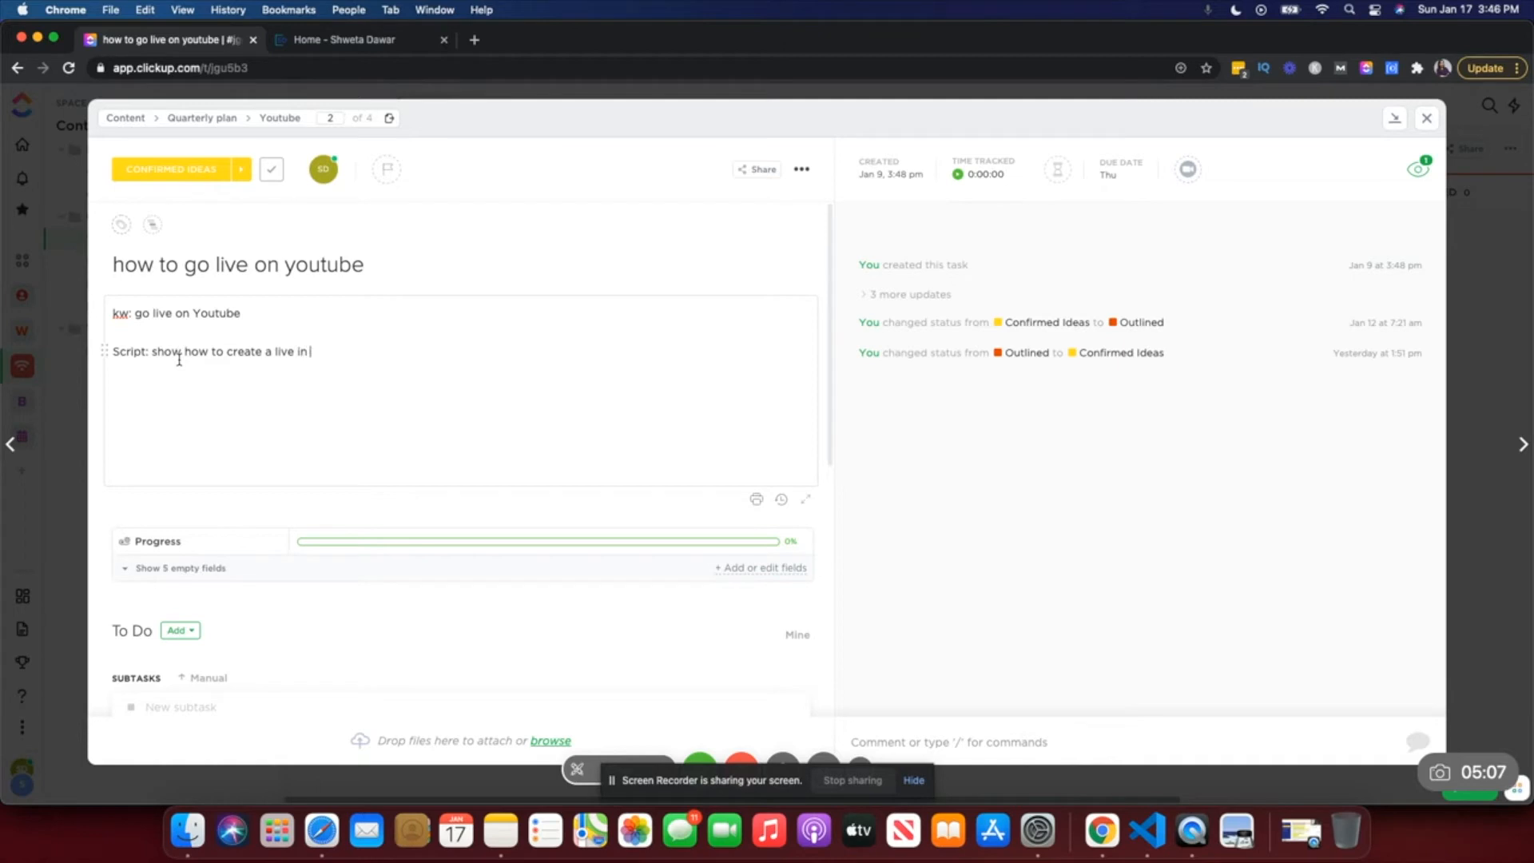
{"action": "key", "text": "BackSpace"}
{"action": "key", "text": "BackSpace"}
{"action": "type", "text": "on youtube"}
Step: Examine the Youtube checklist in the "how to go live on youtube" task and the actions available for it
{"action": "scroll", "coordinate": [316, 527], "scroll_direction": "down", "scroll_amount": 5}
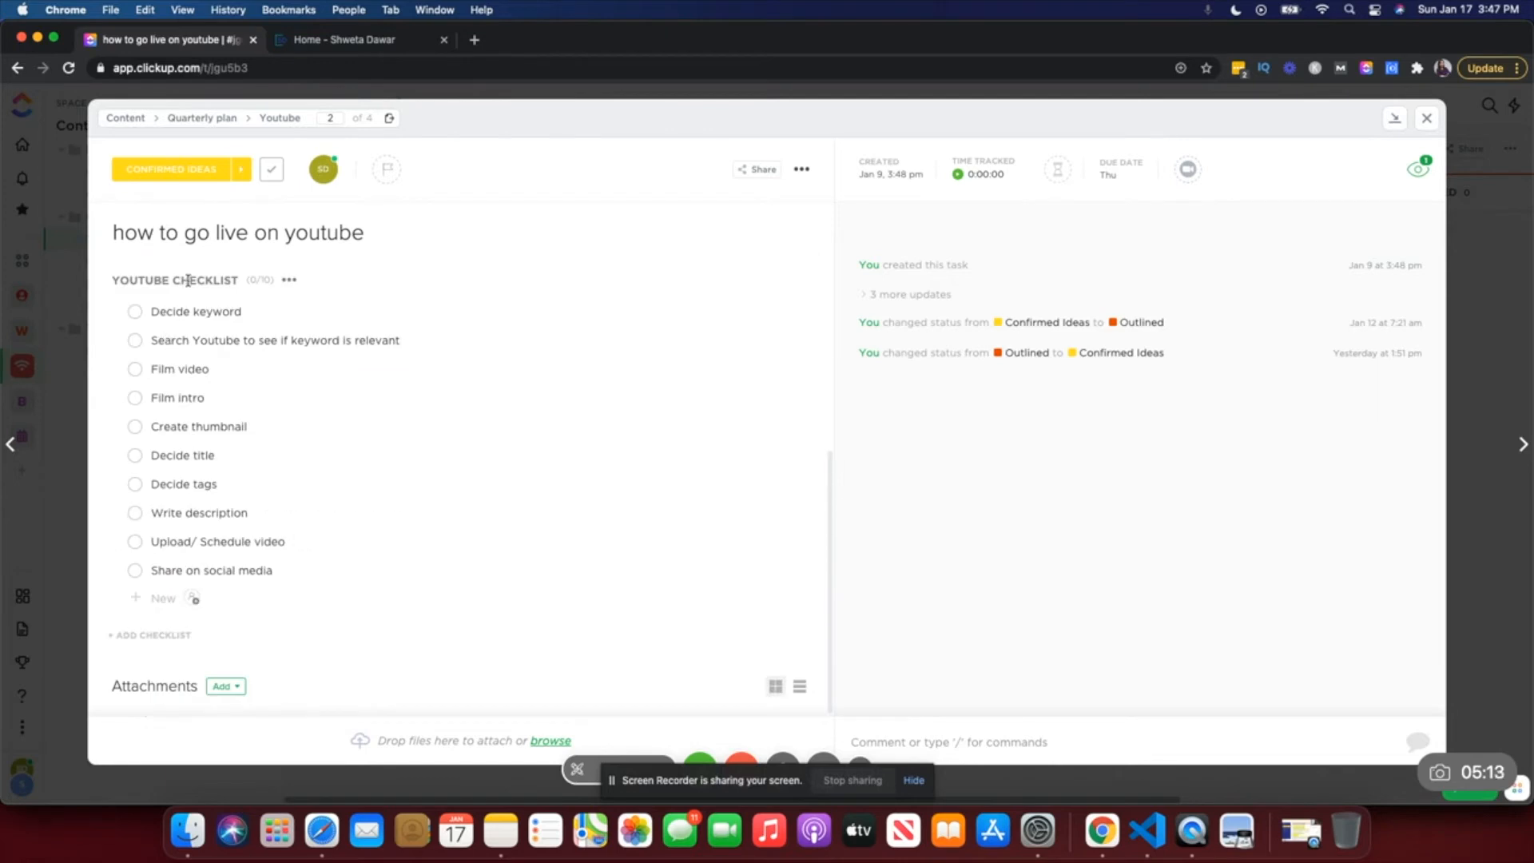
{"action": "left_click", "coordinate": [289, 280]}
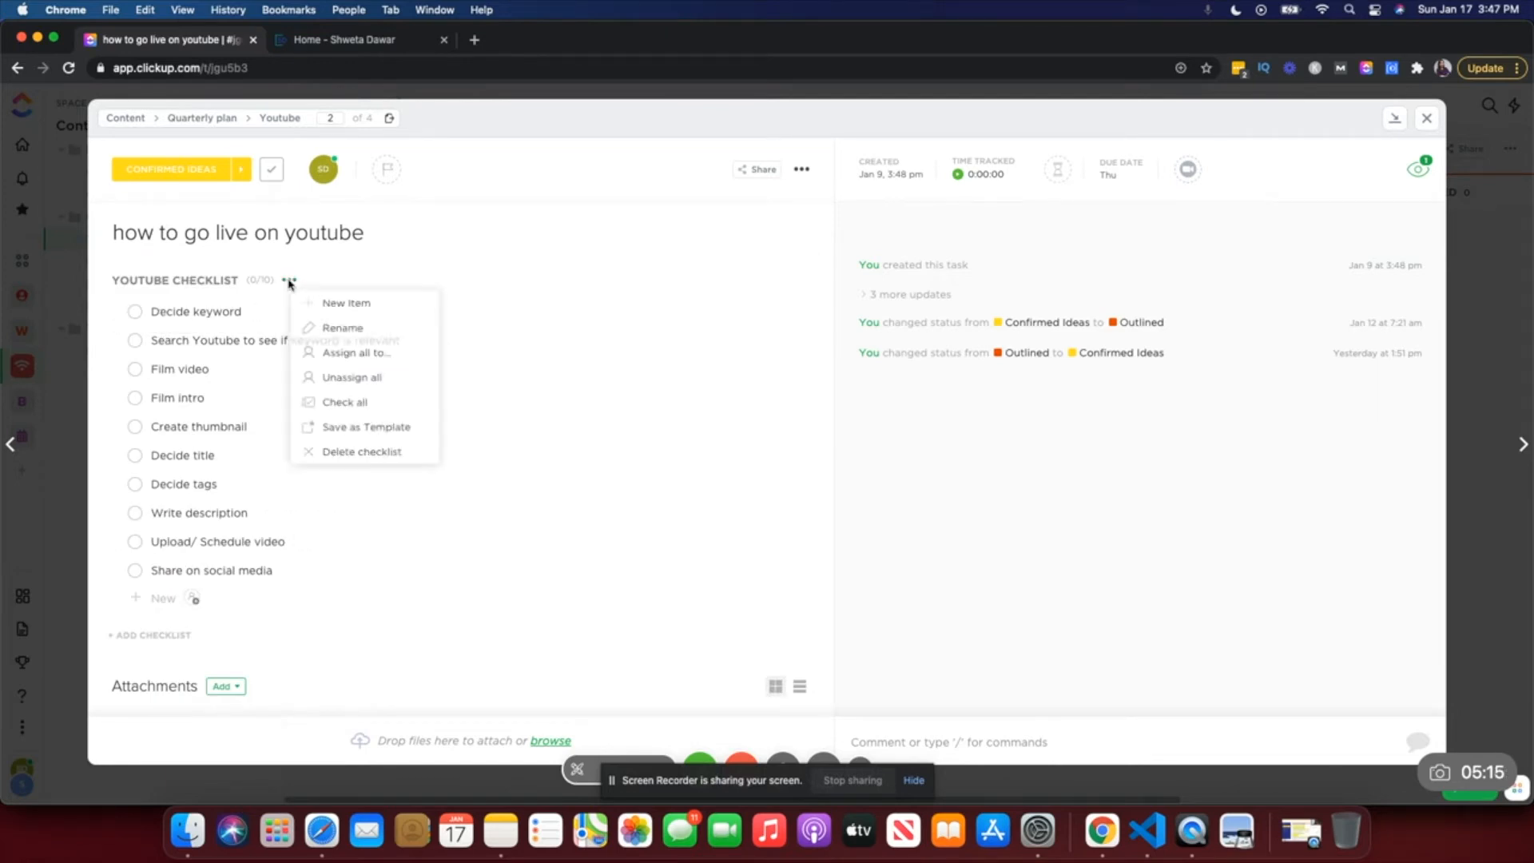
{"action": "left_click", "coordinate": [589, 339]}
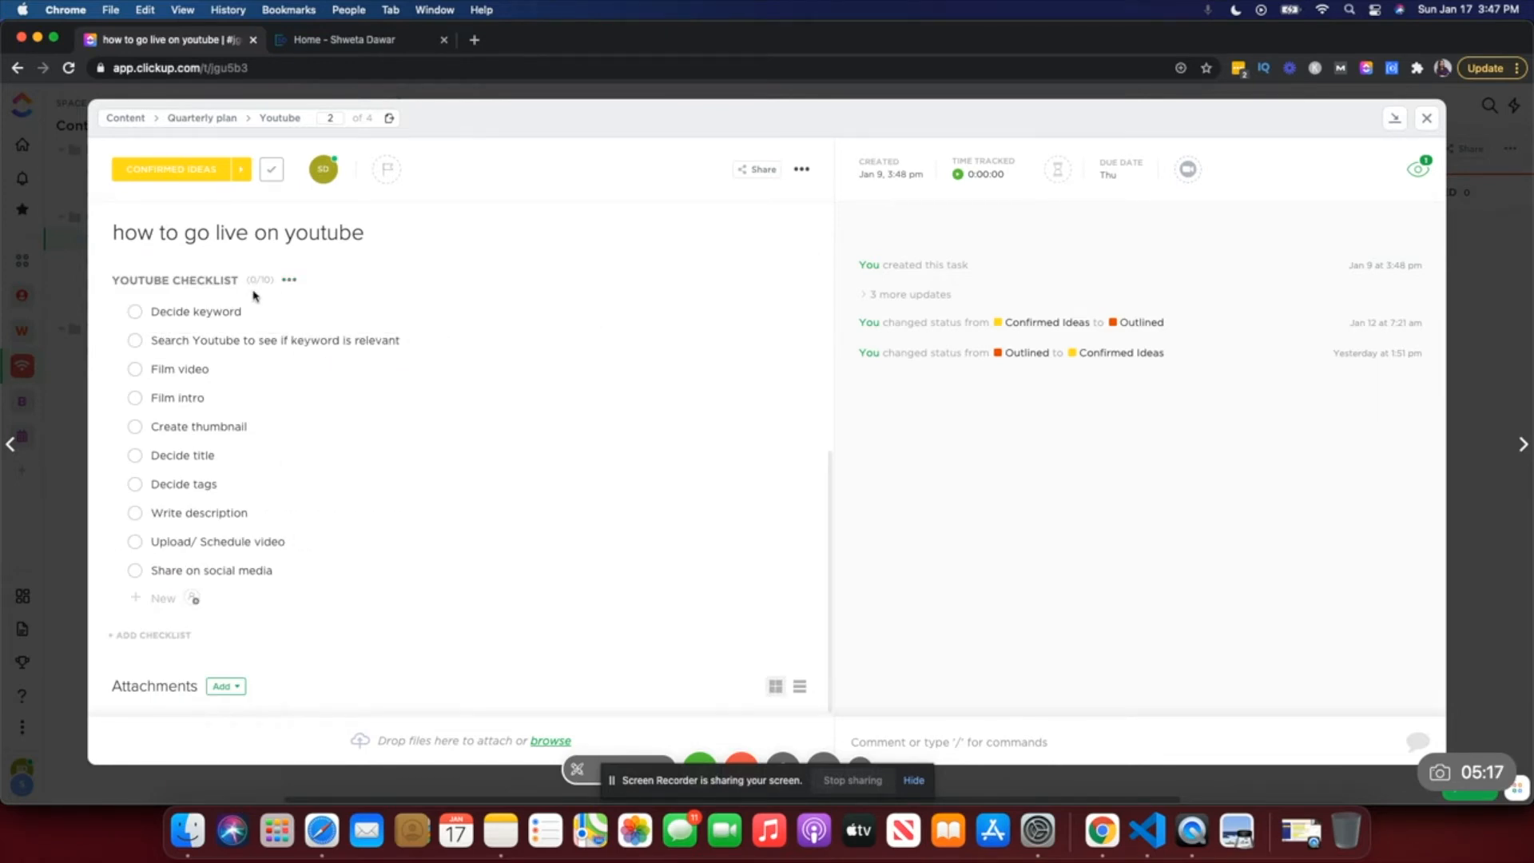
{"action": "scroll", "coordinate": [282, 538], "scroll_direction": "down", "scroll_amount": 1}
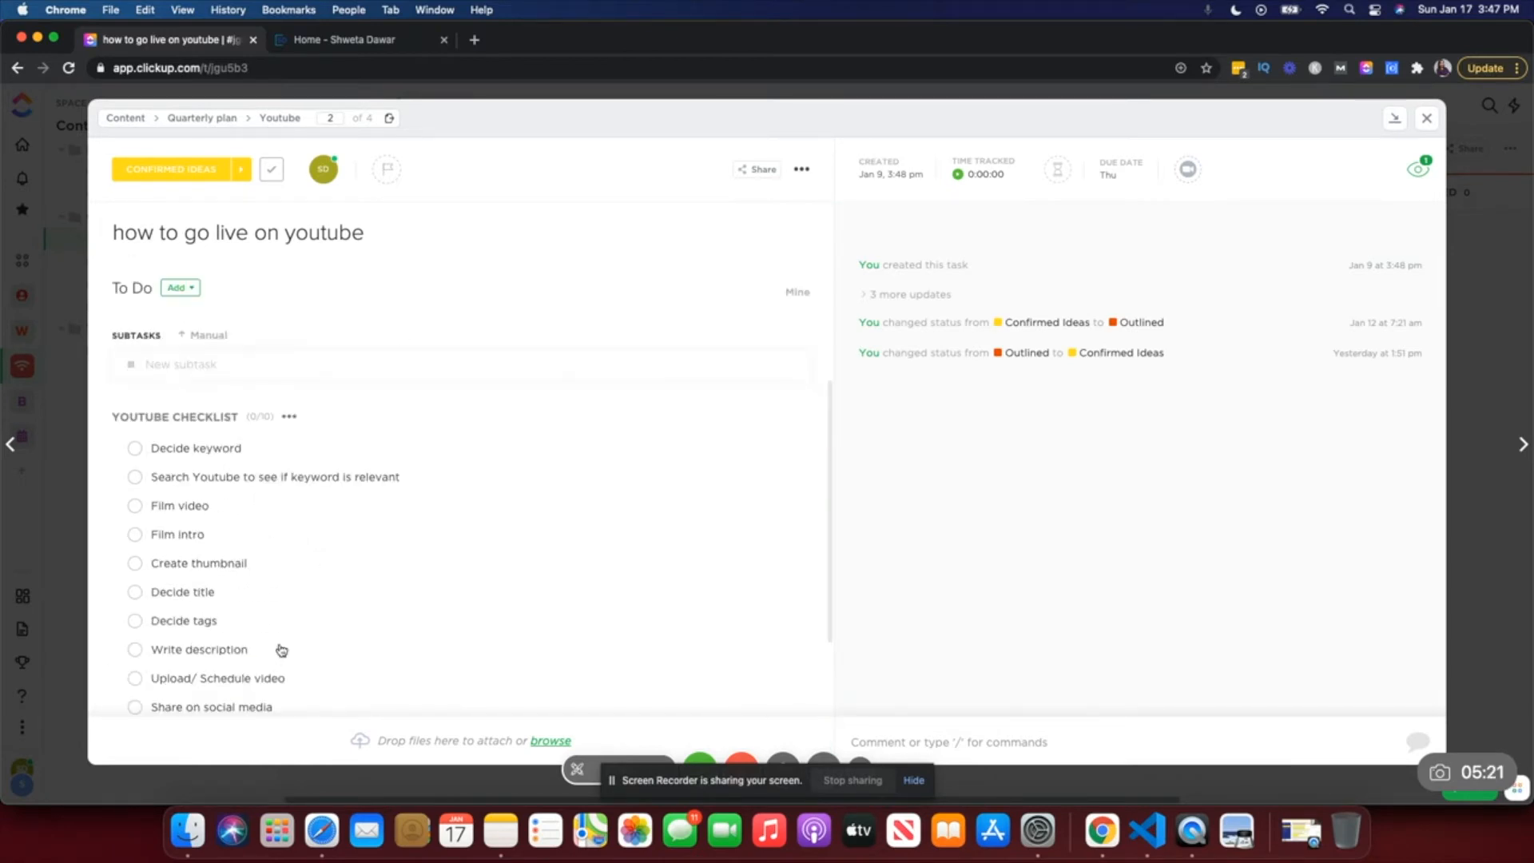
{"action": "scroll", "coordinate": [151, 702], "scroll_direction": "up", "scroll_amount": 1}
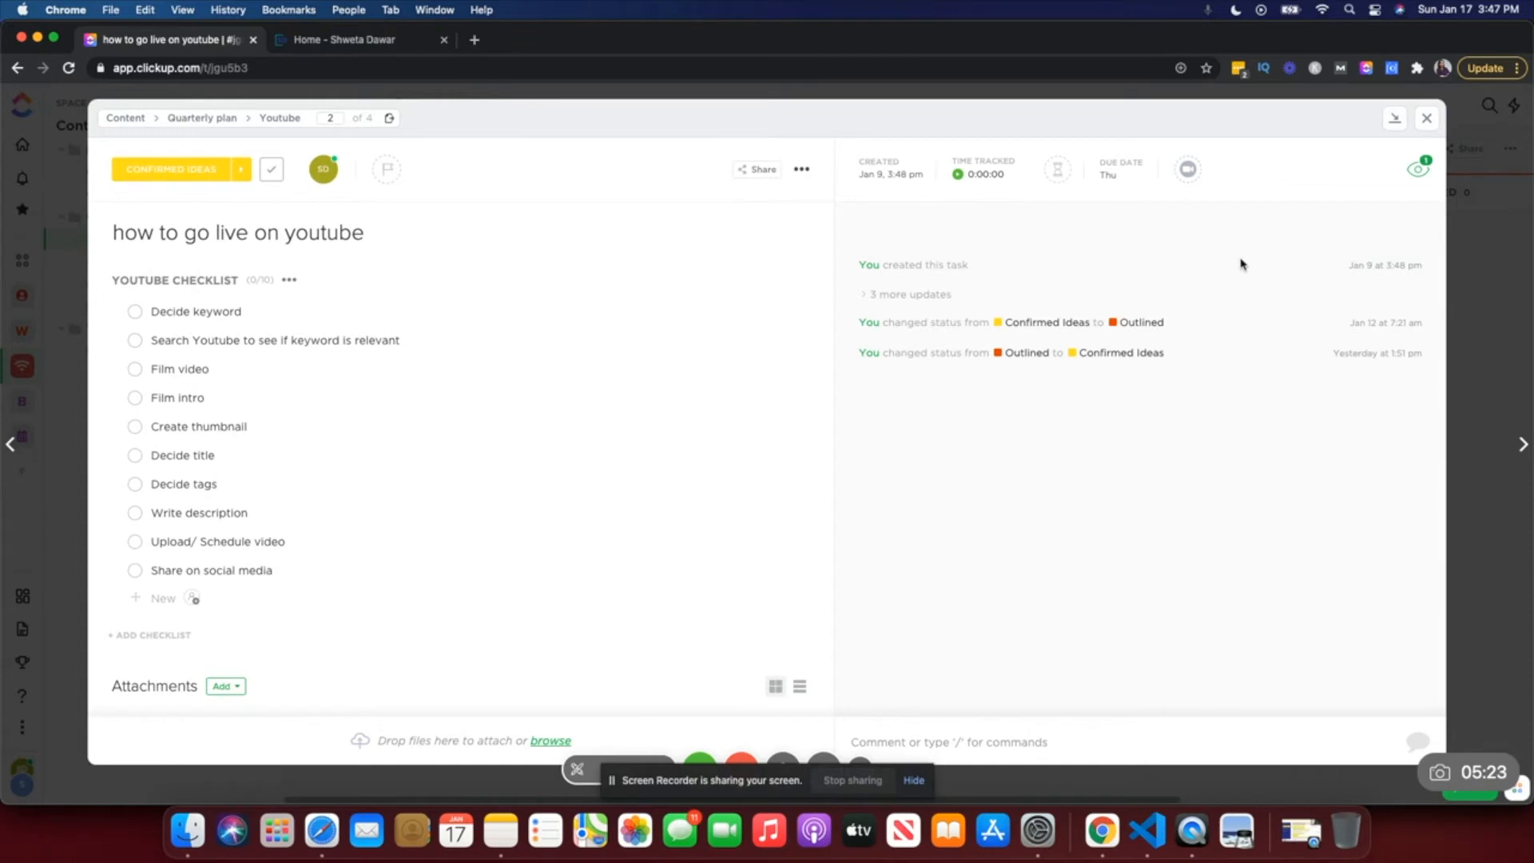
Step: Close the task details and move "how to go live on youtube" from Confirmed Ideas to Outlined on the Youtube board
{"action": "left_click", "coordinate": [1426, 119]}
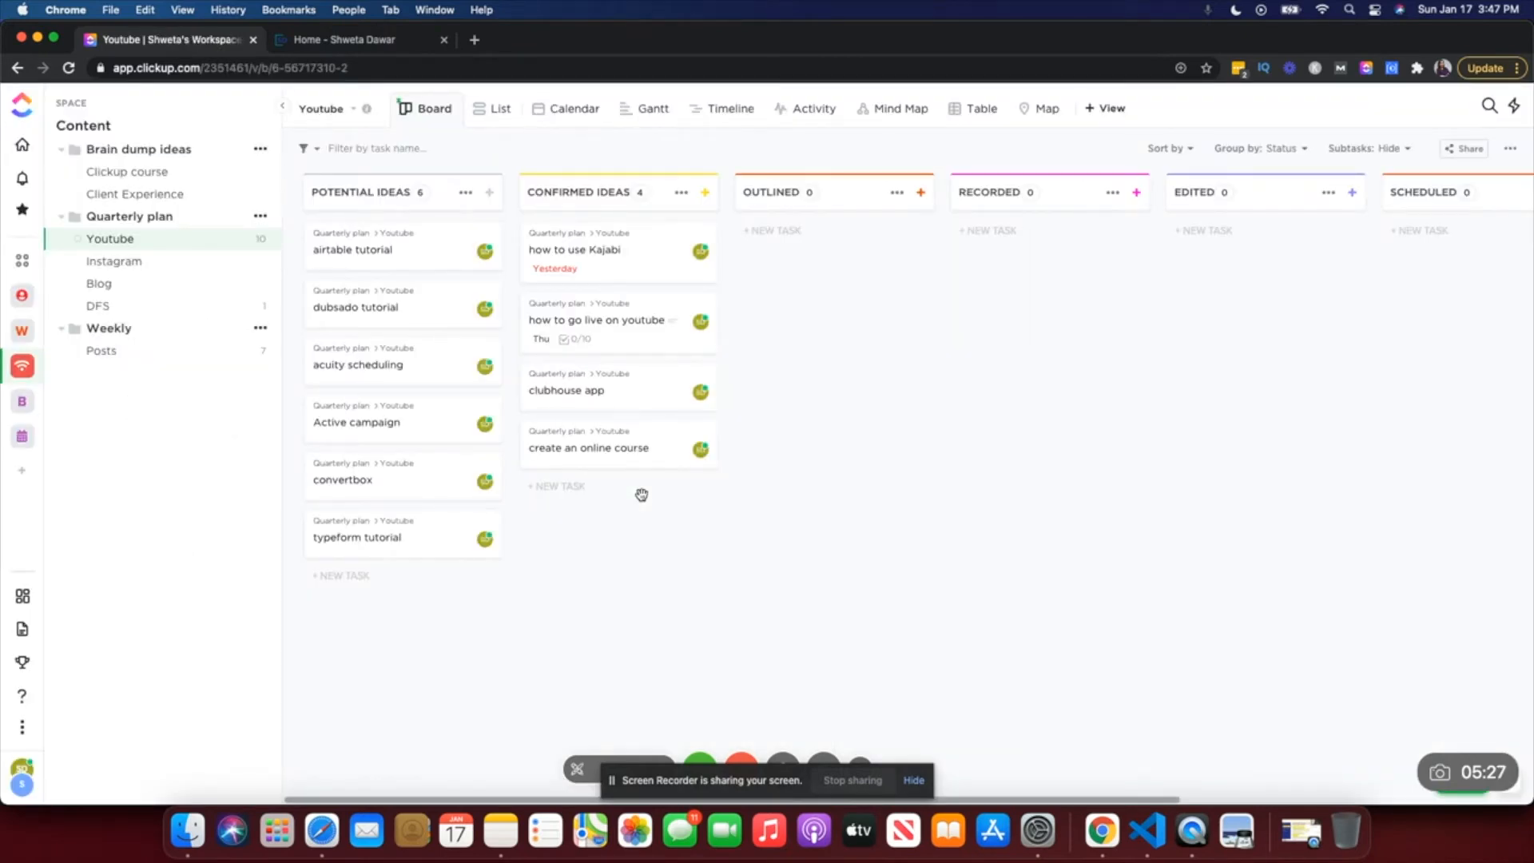
{"action": "left_click_drag", "start_coordinate": [601, 321], "coordinate": [827, 253]}
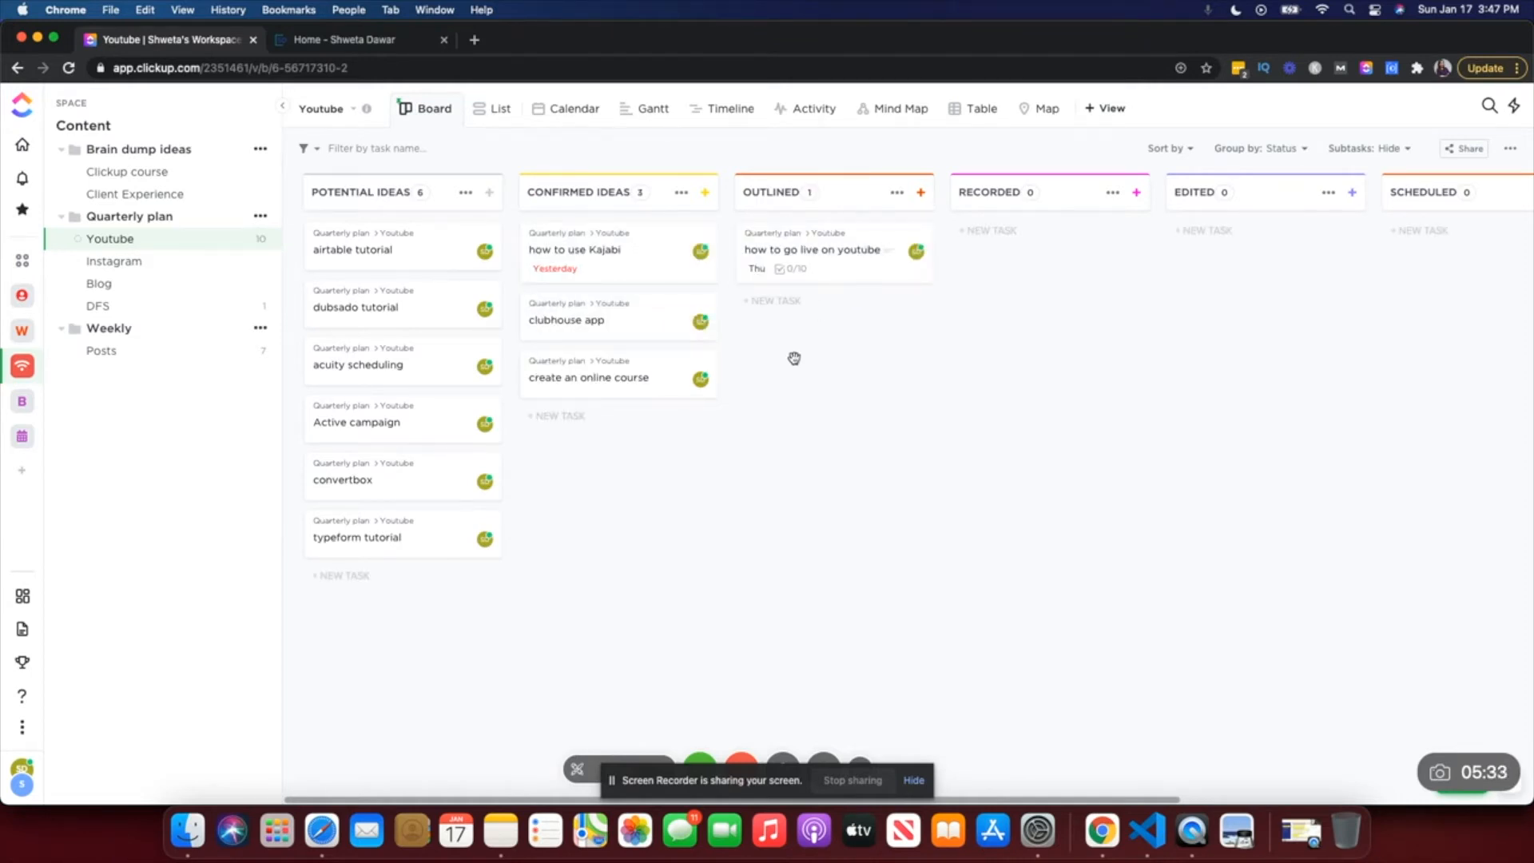
Step: In the weekly Posts list, set the last "how to go live on youtube" task's channel to YouTube and category to Tutorial
{"action": "left_click", "coordinate": [101, 351]}
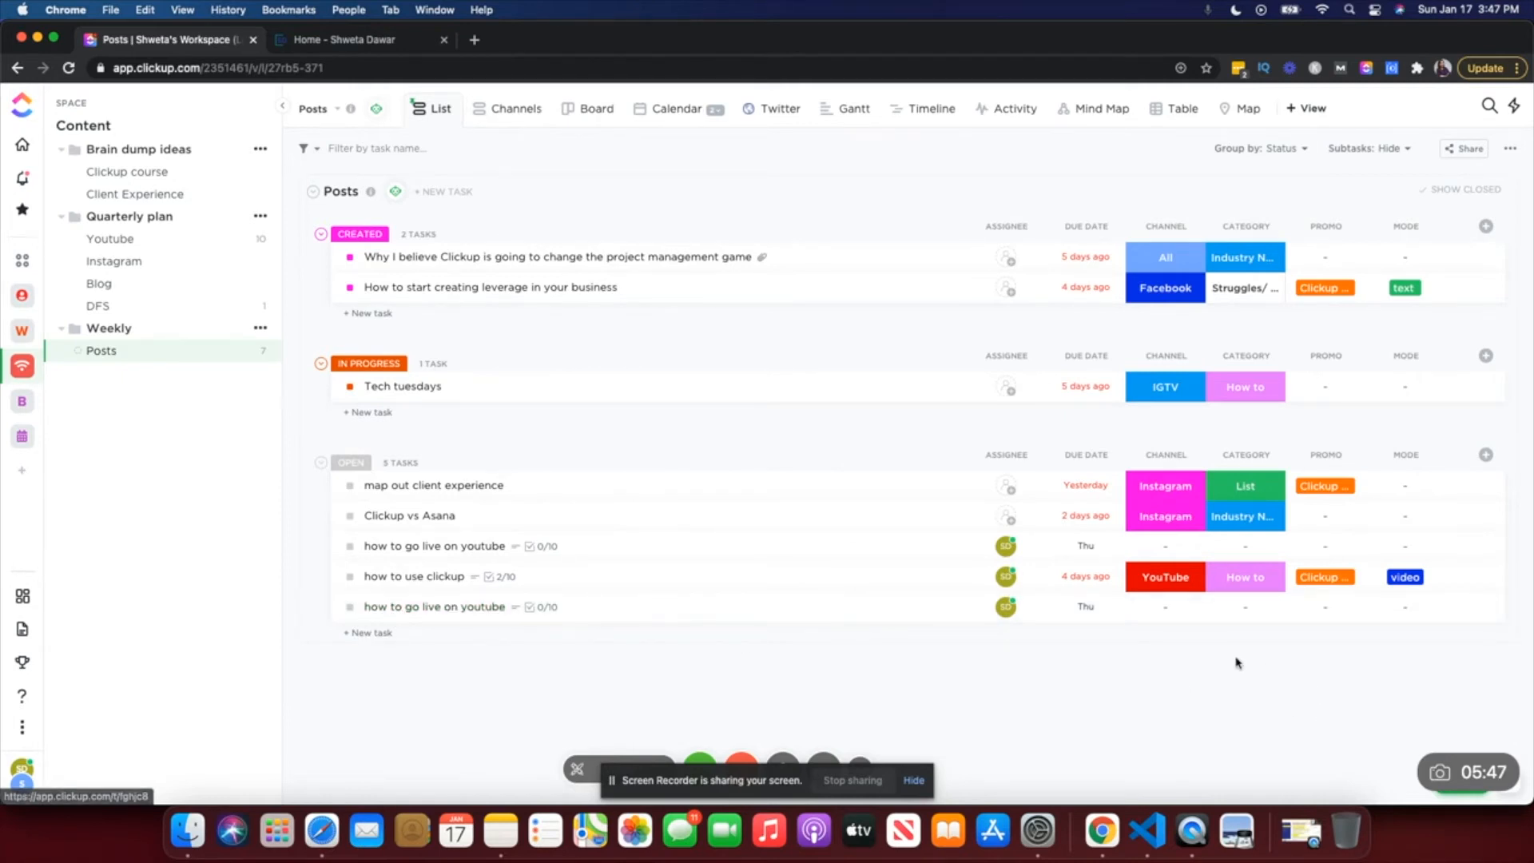
{"action": "left_click", "coordinate": [1161, 612]}
{"action": "left_click", "coordinate": [1184, 703]}
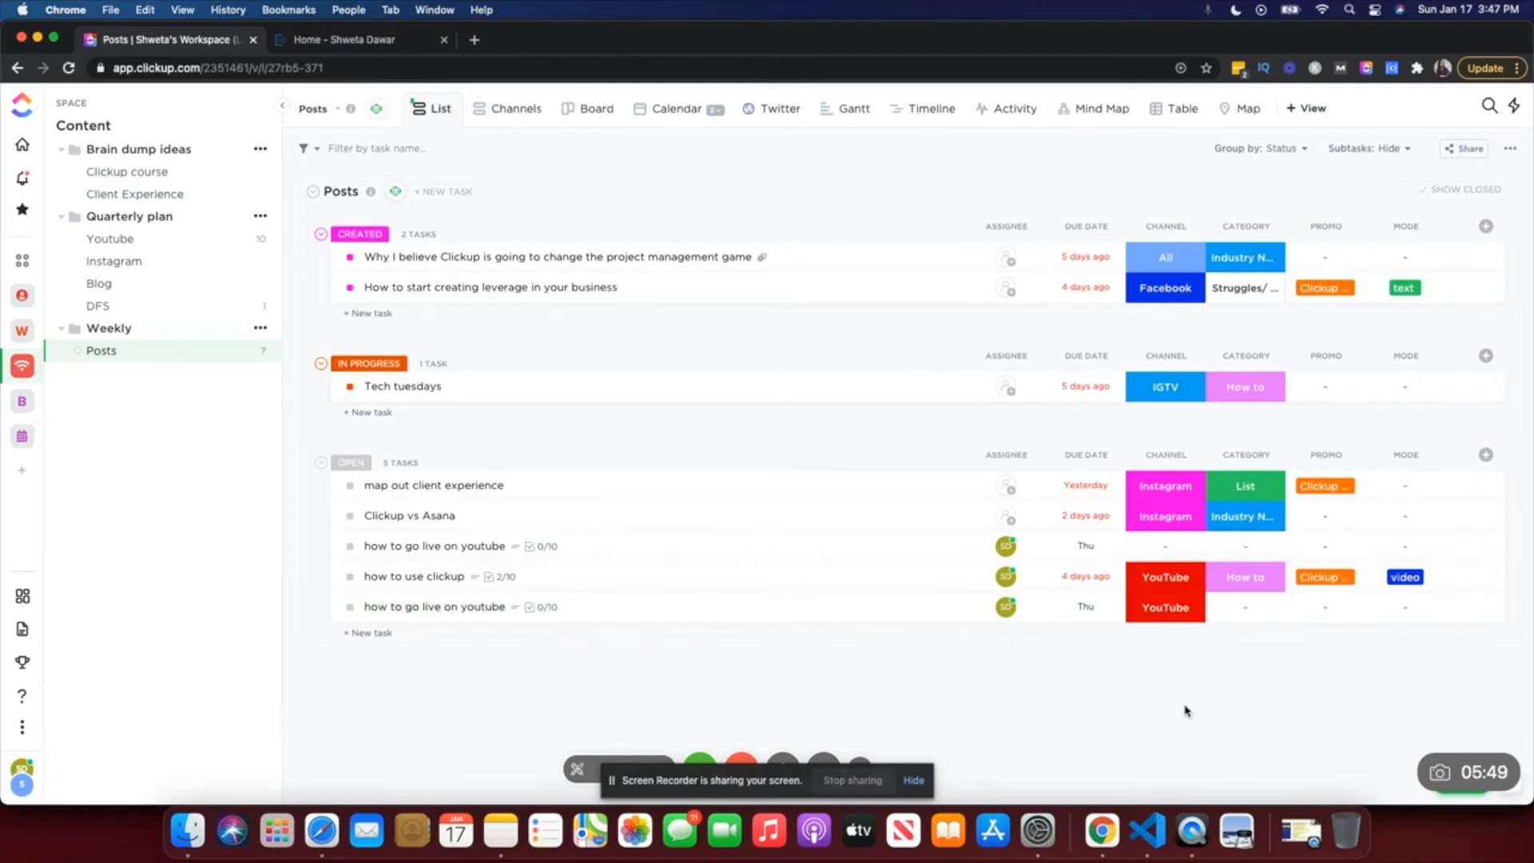
{"action": "left_click", "coordinate": [1255, 617]}
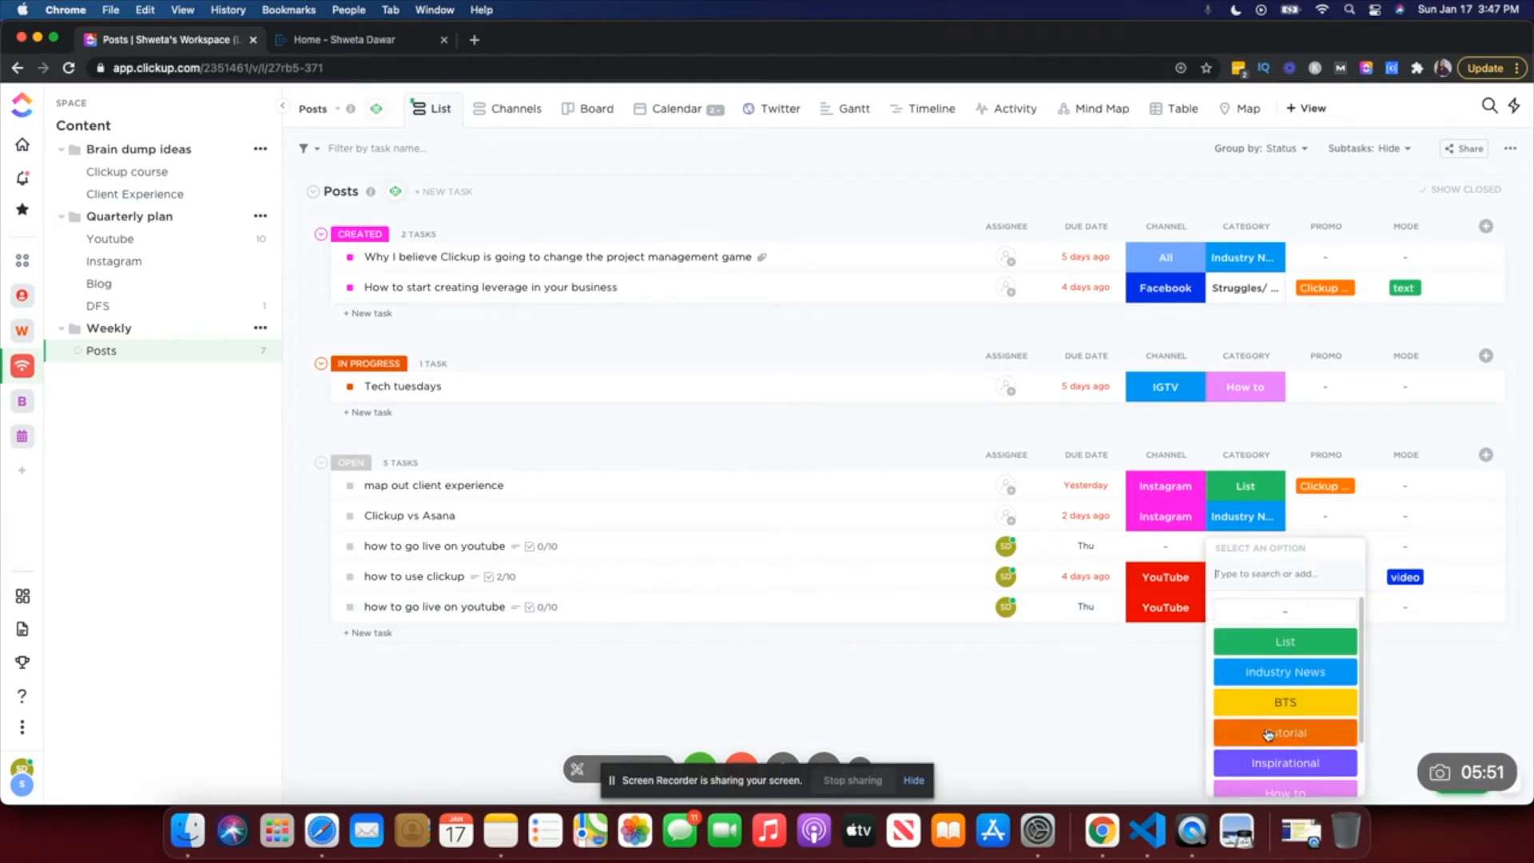
{"action": "left_click", "coordinate": [1279, 732]}
Step: Edit the Promo field of the Posts list and add a new option named "subscribe to youtube channel"
{"action": "left_click", "coordinate": [1329, 606]}
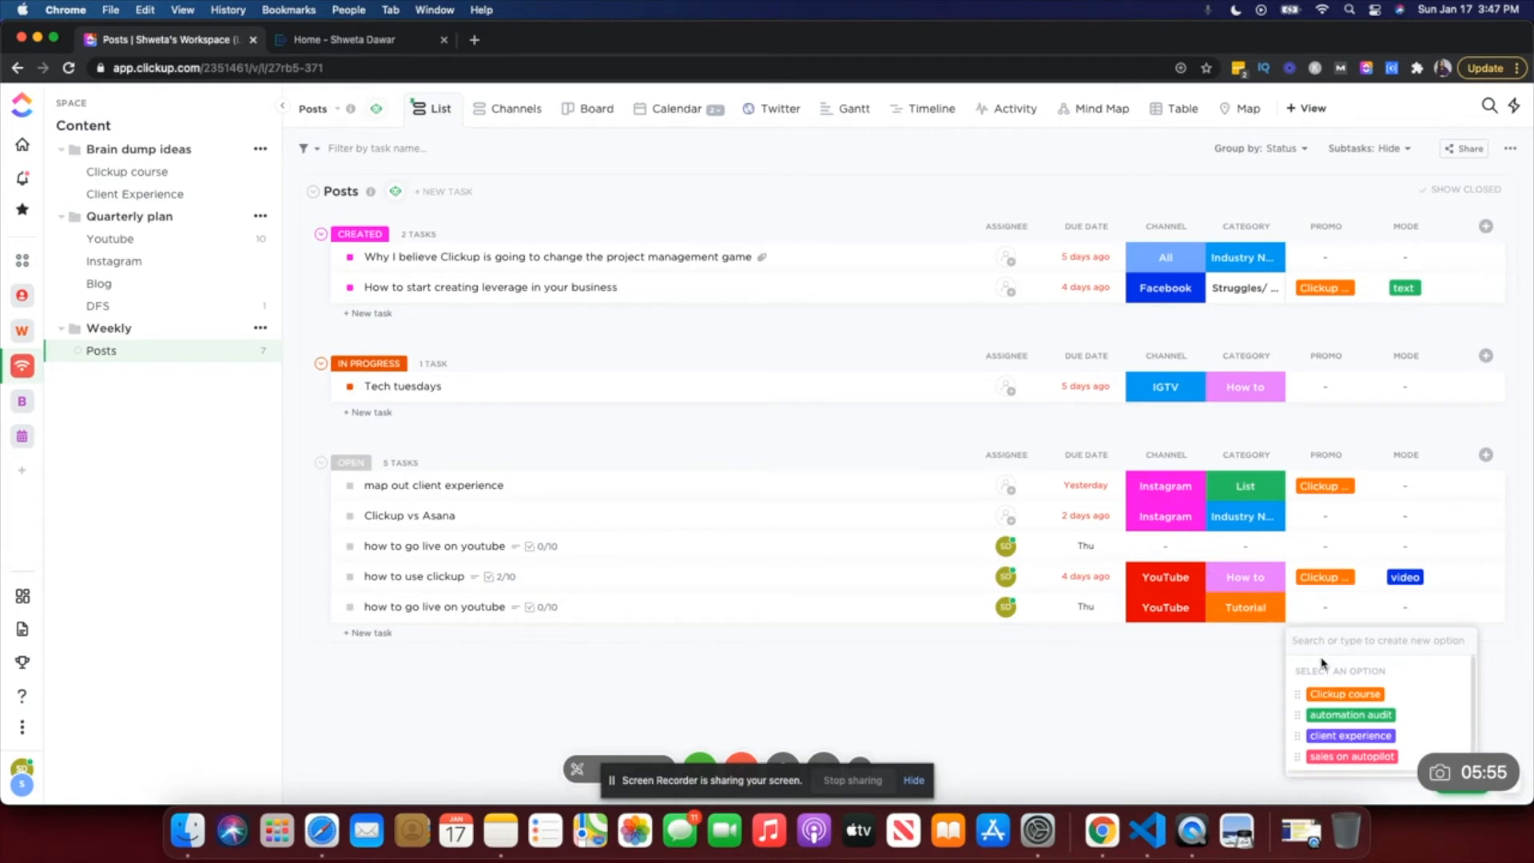
{"action": "left_click", "coordinate": [1243, 673]}
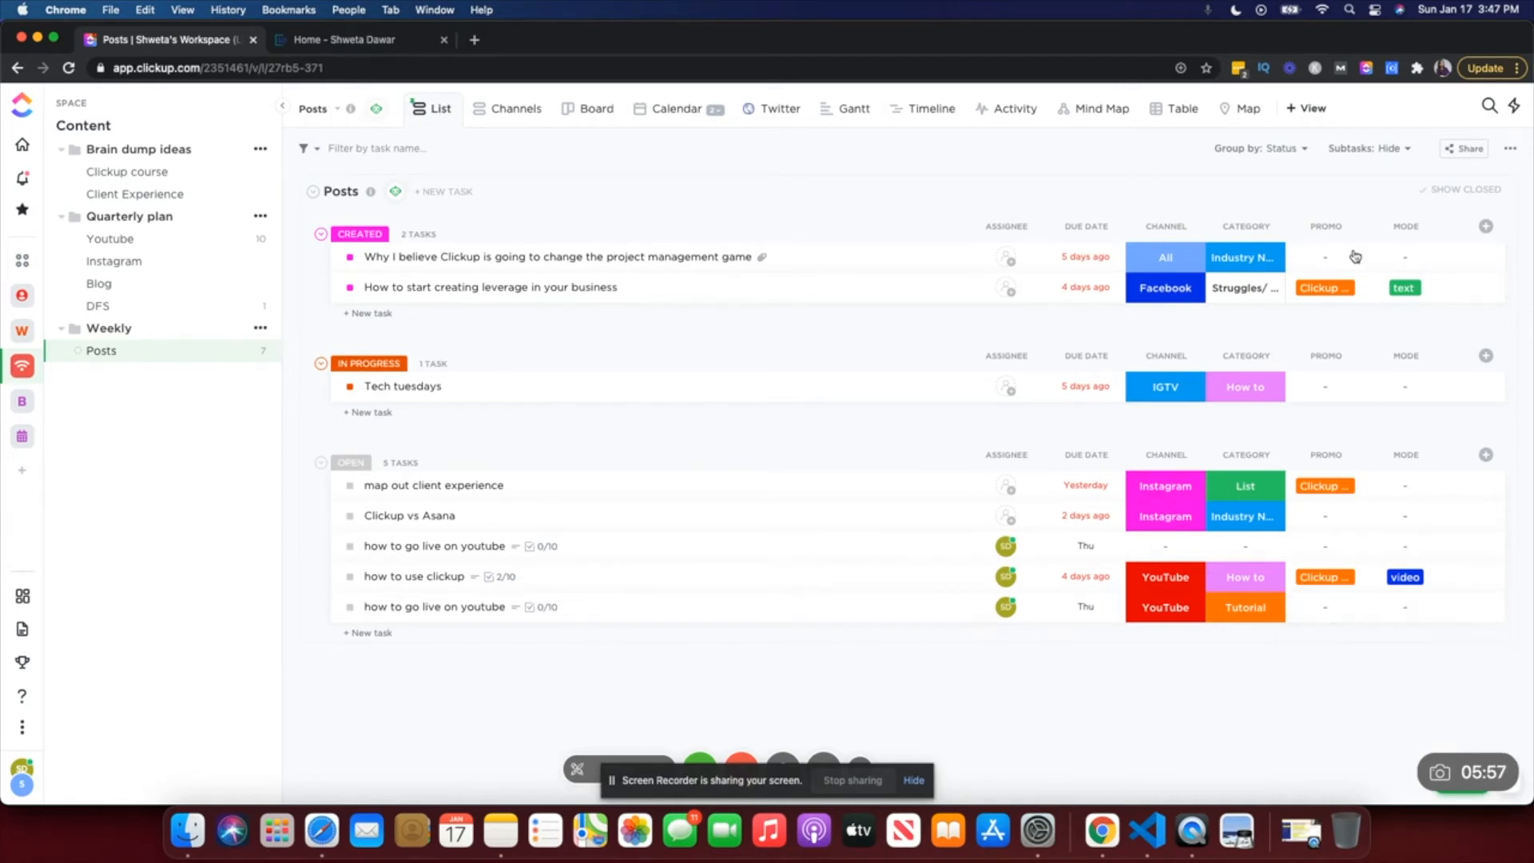
{"action": "left_click", "coordinate": [1343, 229]}
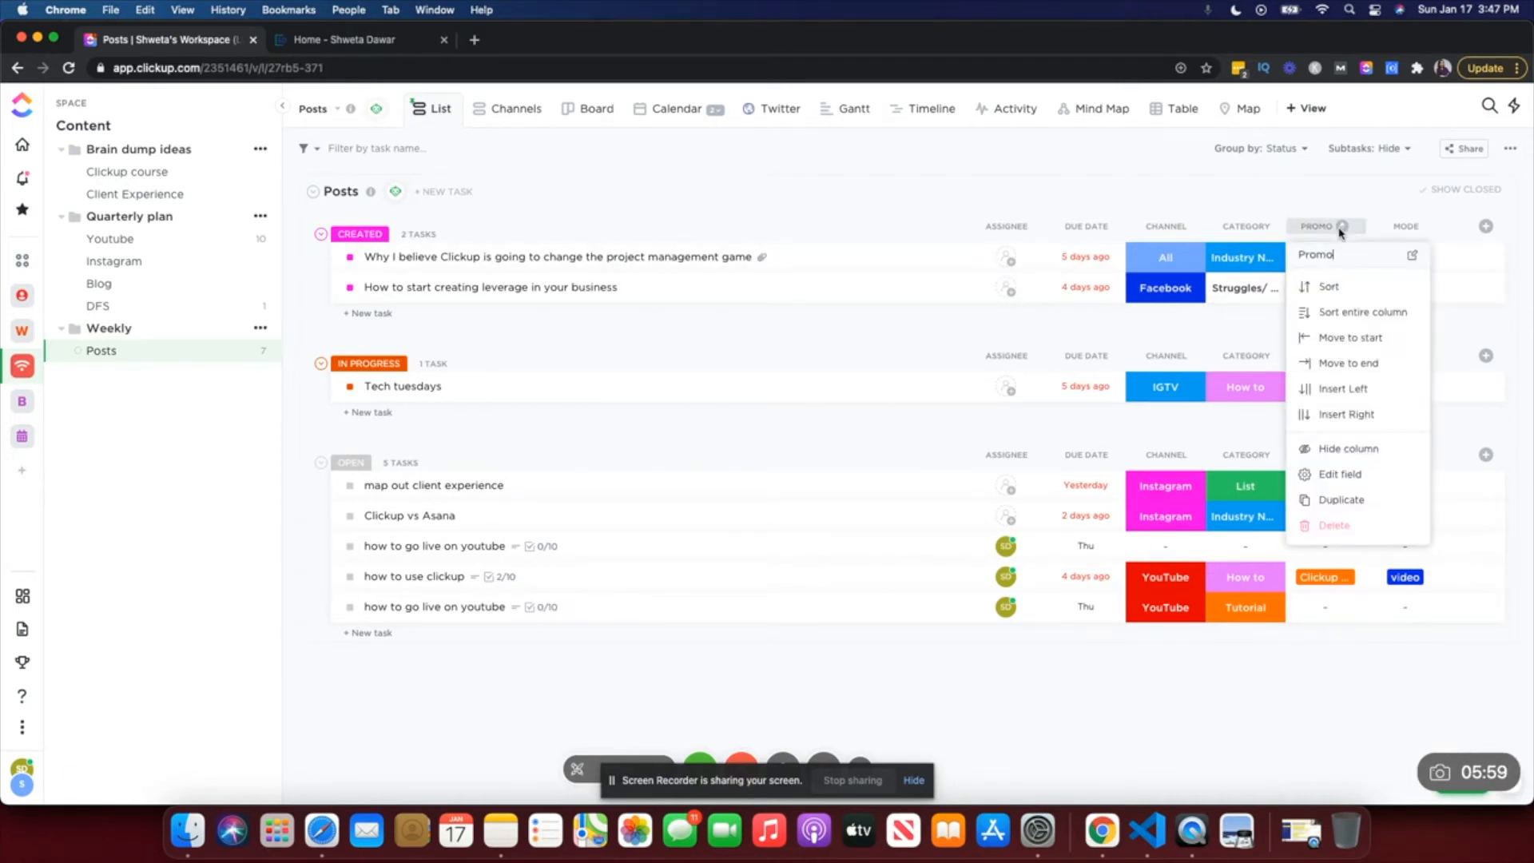
{"action": "left_click", "coordinate": [1340, 477]}
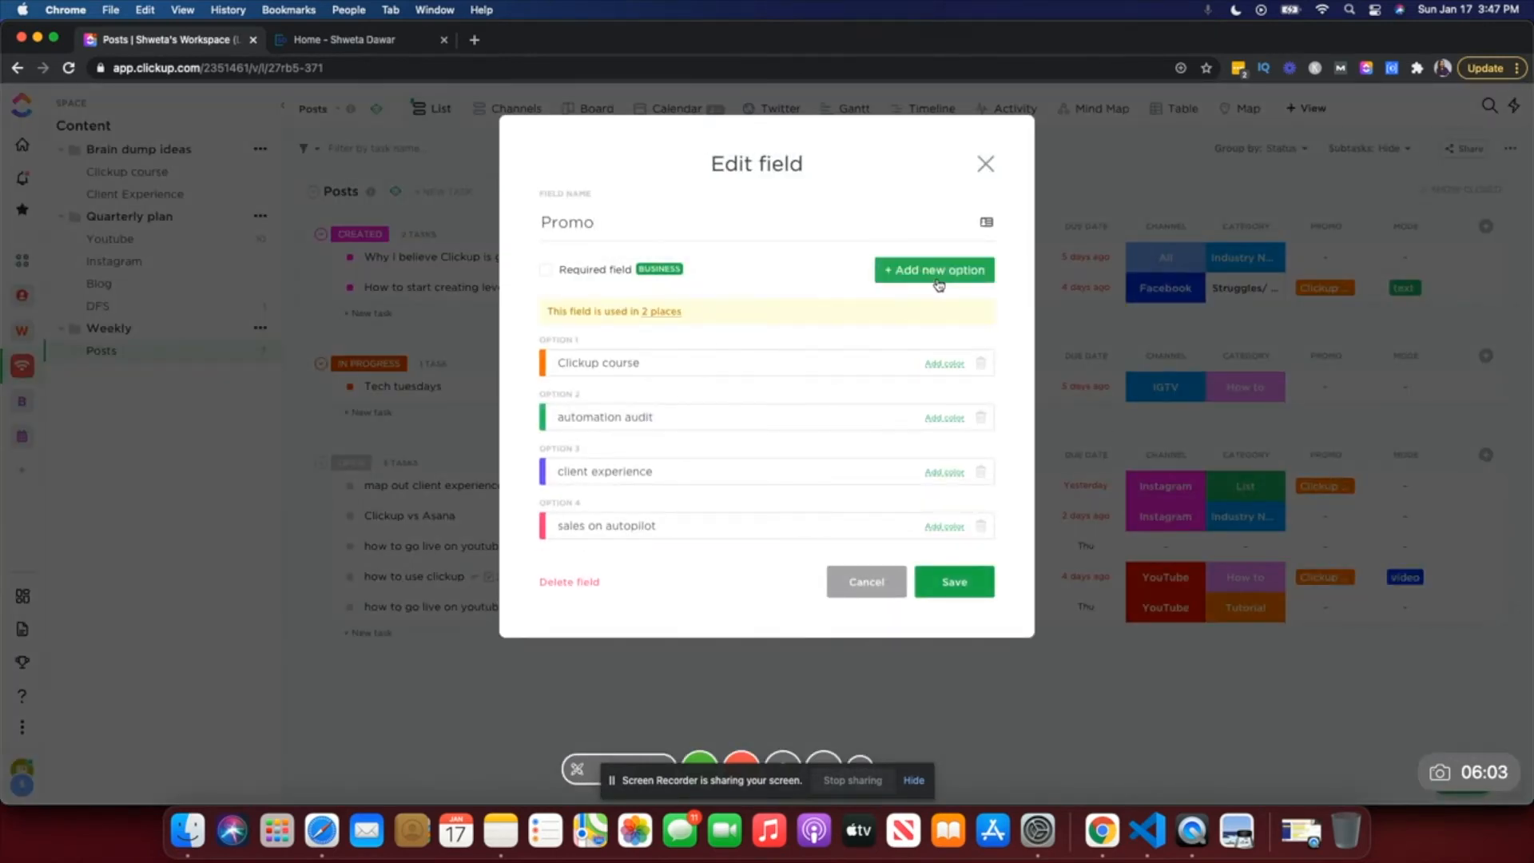
{"action": "left_click", "coordinate": [937, 272]}
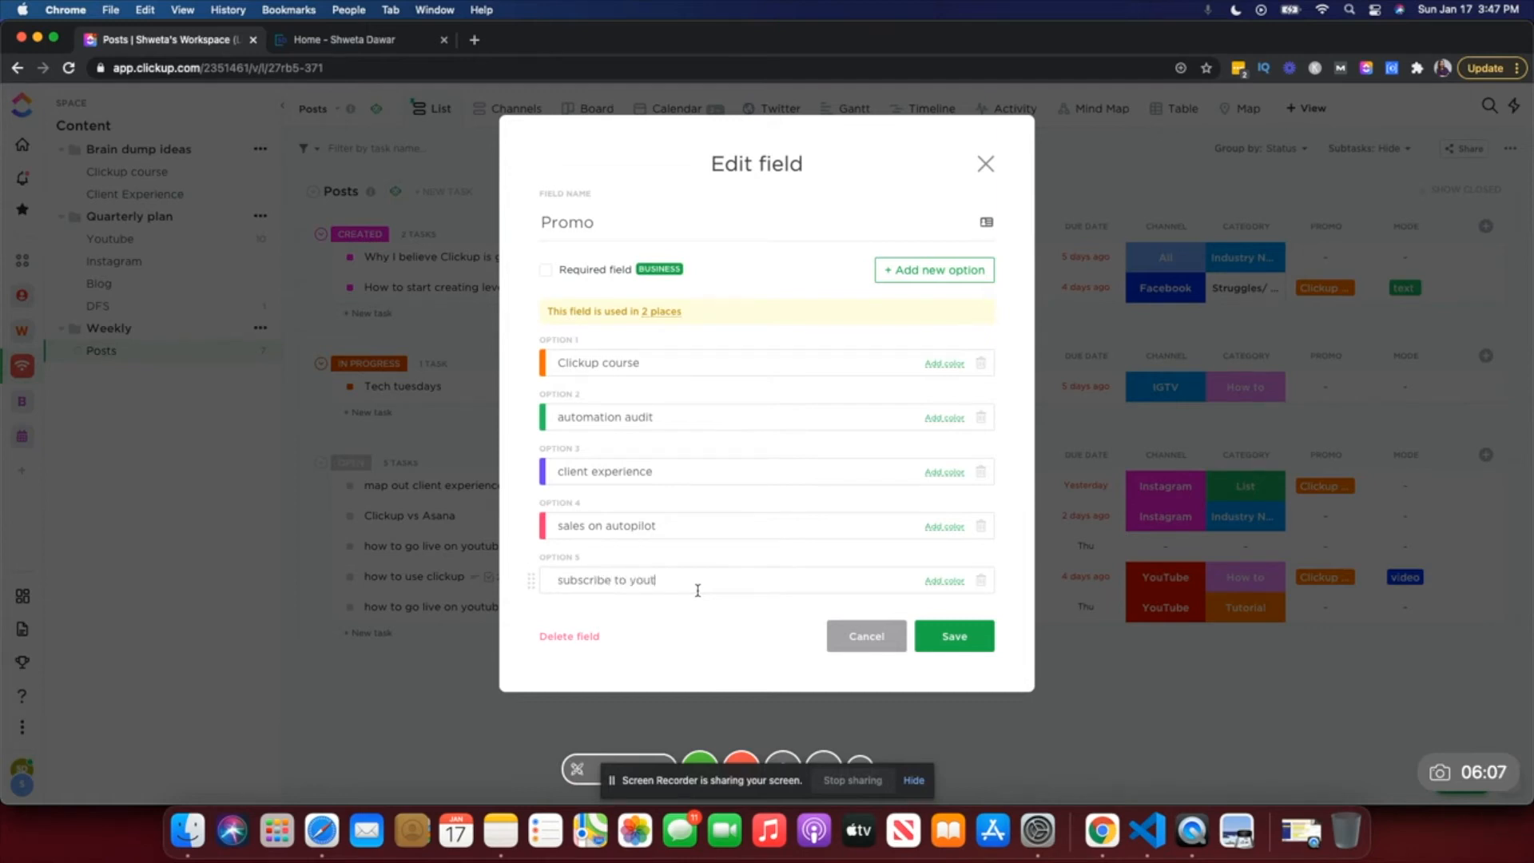
{"action": "type", "text": "subscribe to youtube channe"}
Step: Color the "subscribe to youtube channel" option purple and save the Promo field
{"action": "left_click", "coordinate": [945, 582]}
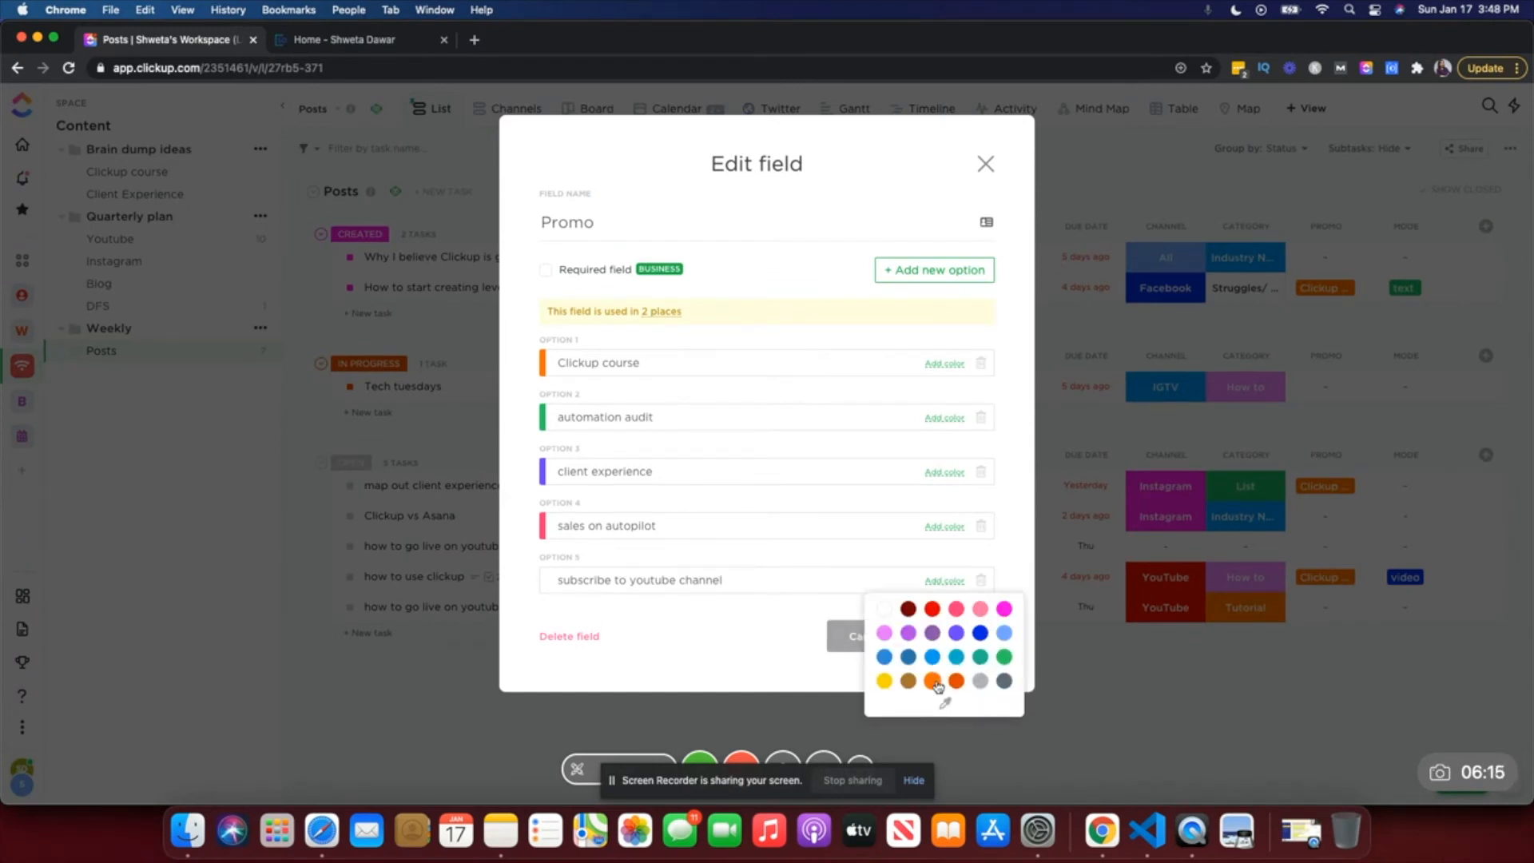
{"action": "left_click", "coordinate": [932, 682]}
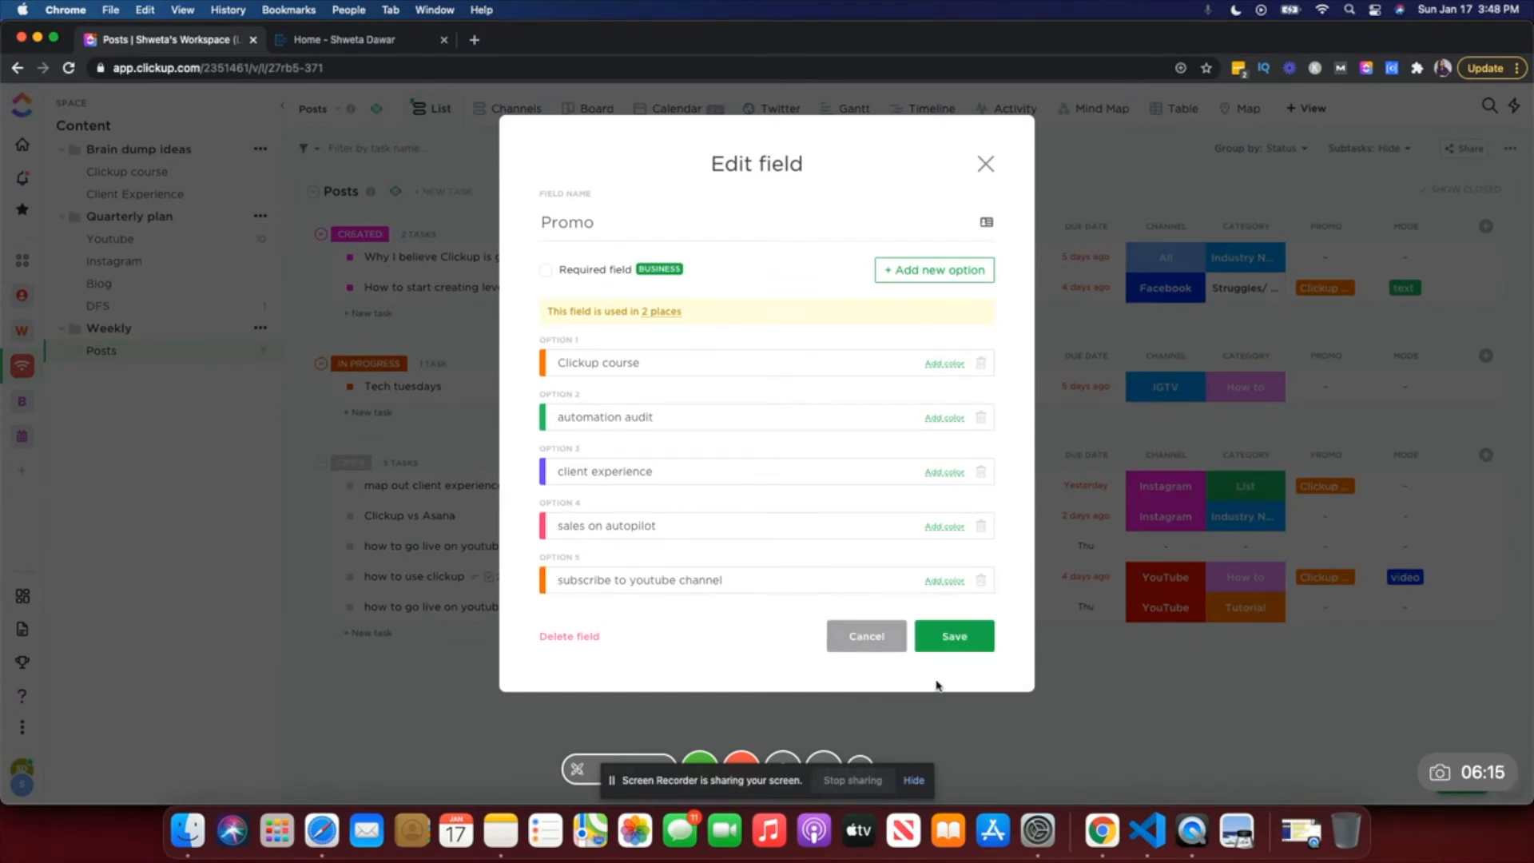
{"action": "left_click", "coordinate": [946, 582]}
{"action": "left_click", "coordinate": [933, 633]}
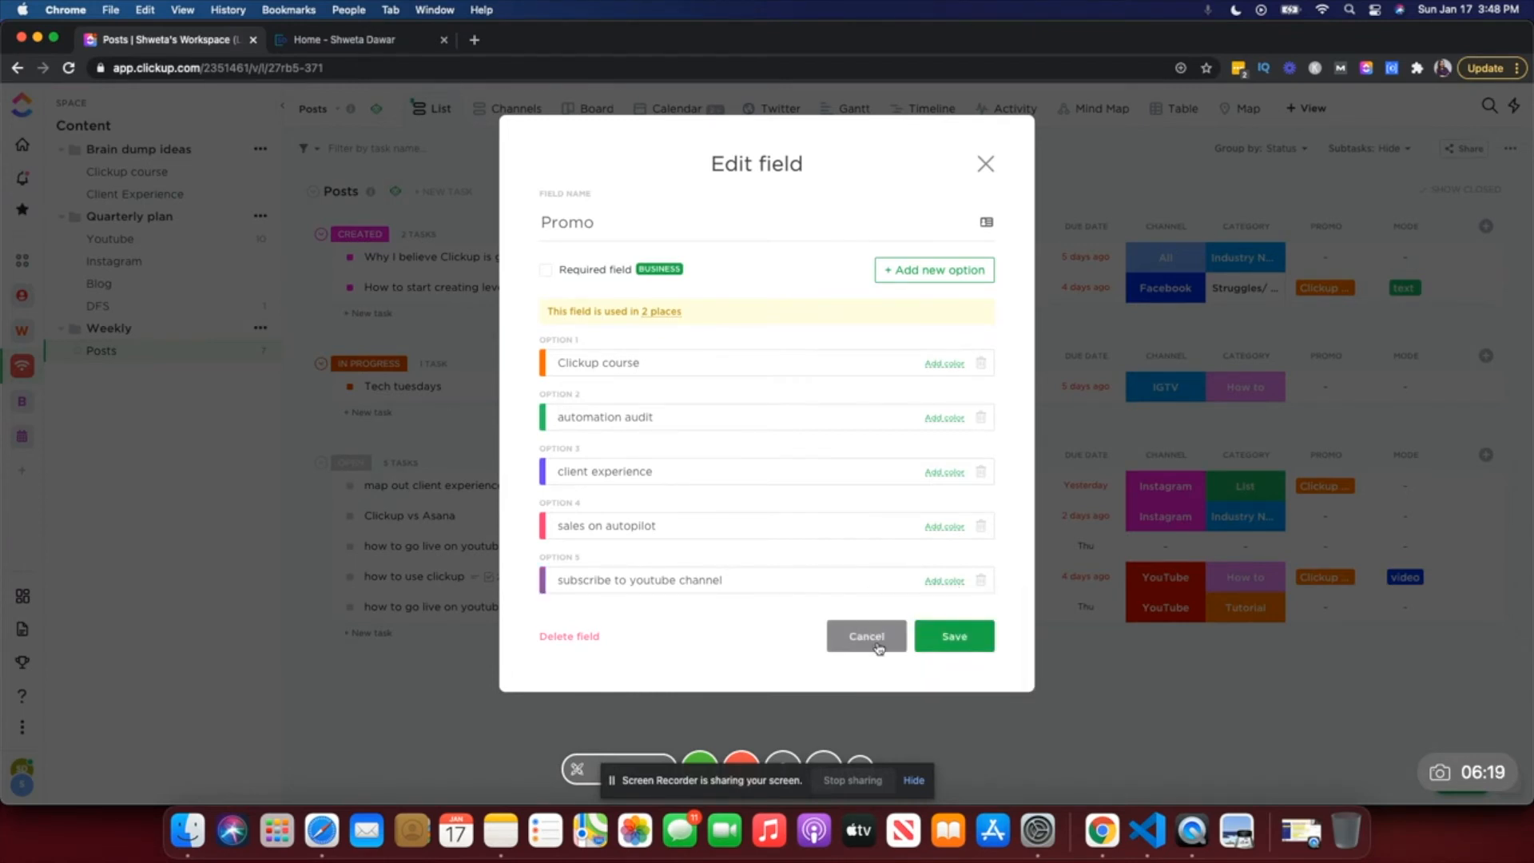
{"action": "left_click", "coordinate": [956, 638]}
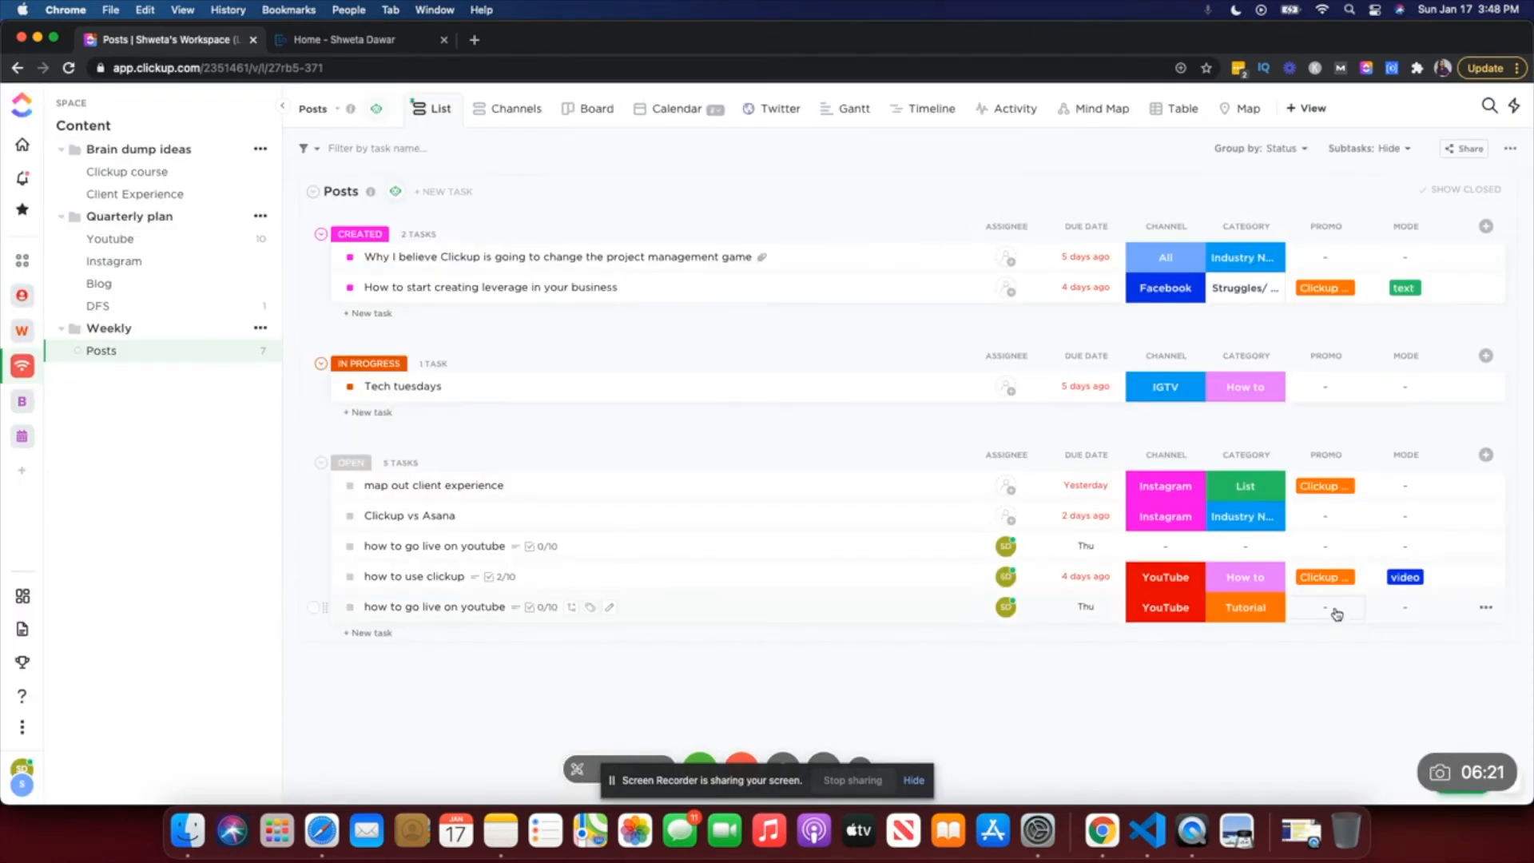
Step: Set the last "how to go live on youtube" task's promo to "subscribe to youtube channel" and its mode to video
{"action": "left_click", "coordinate": [1326, 607]}
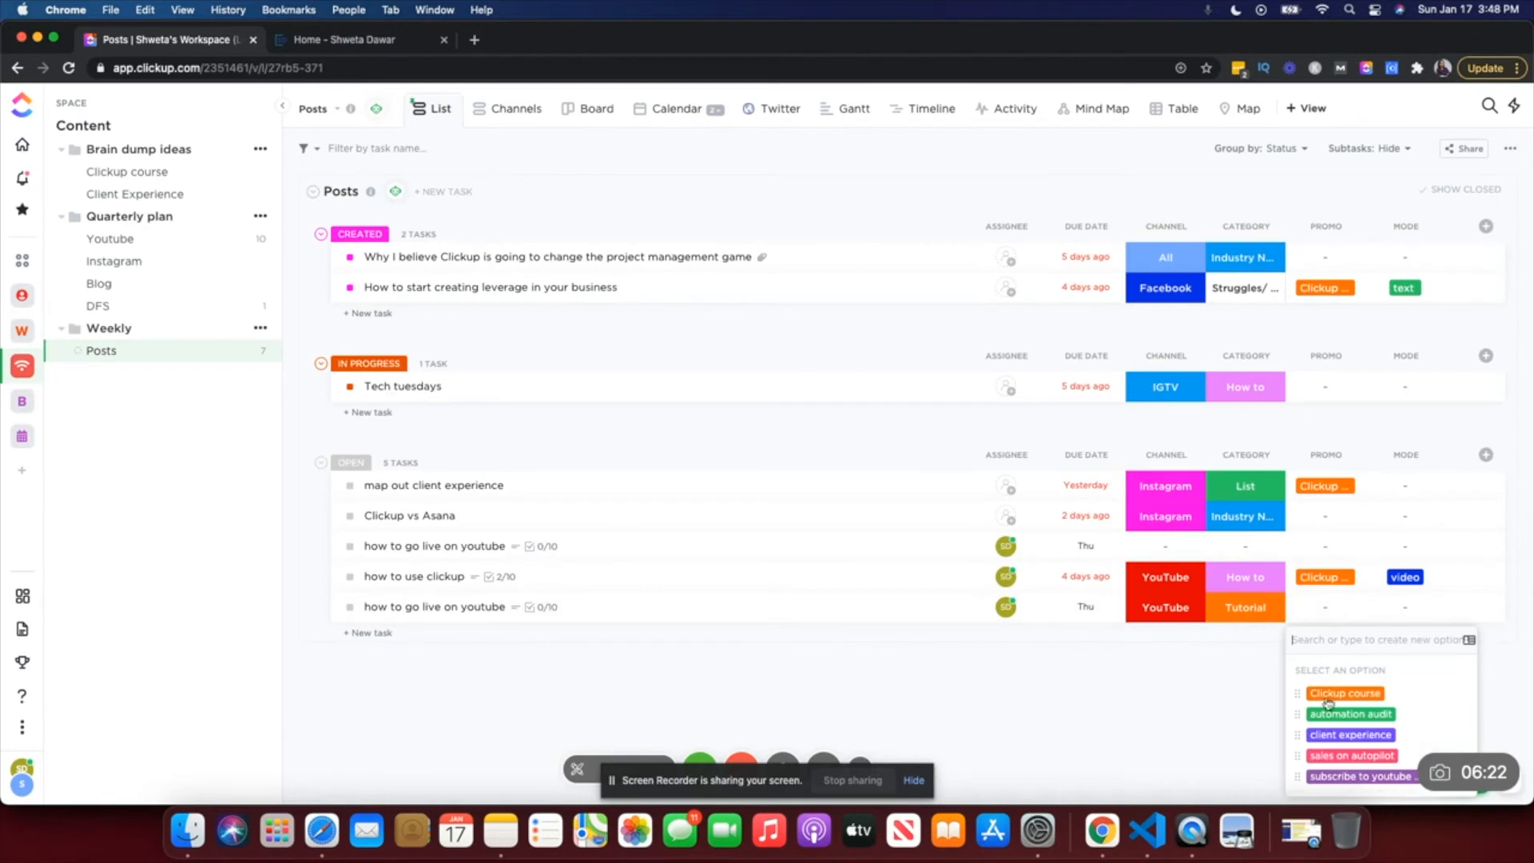
{"action": "left_click", "coordinate": [1349, 778]}
{"action": "left_click", "coordinate": [1227, 729]}
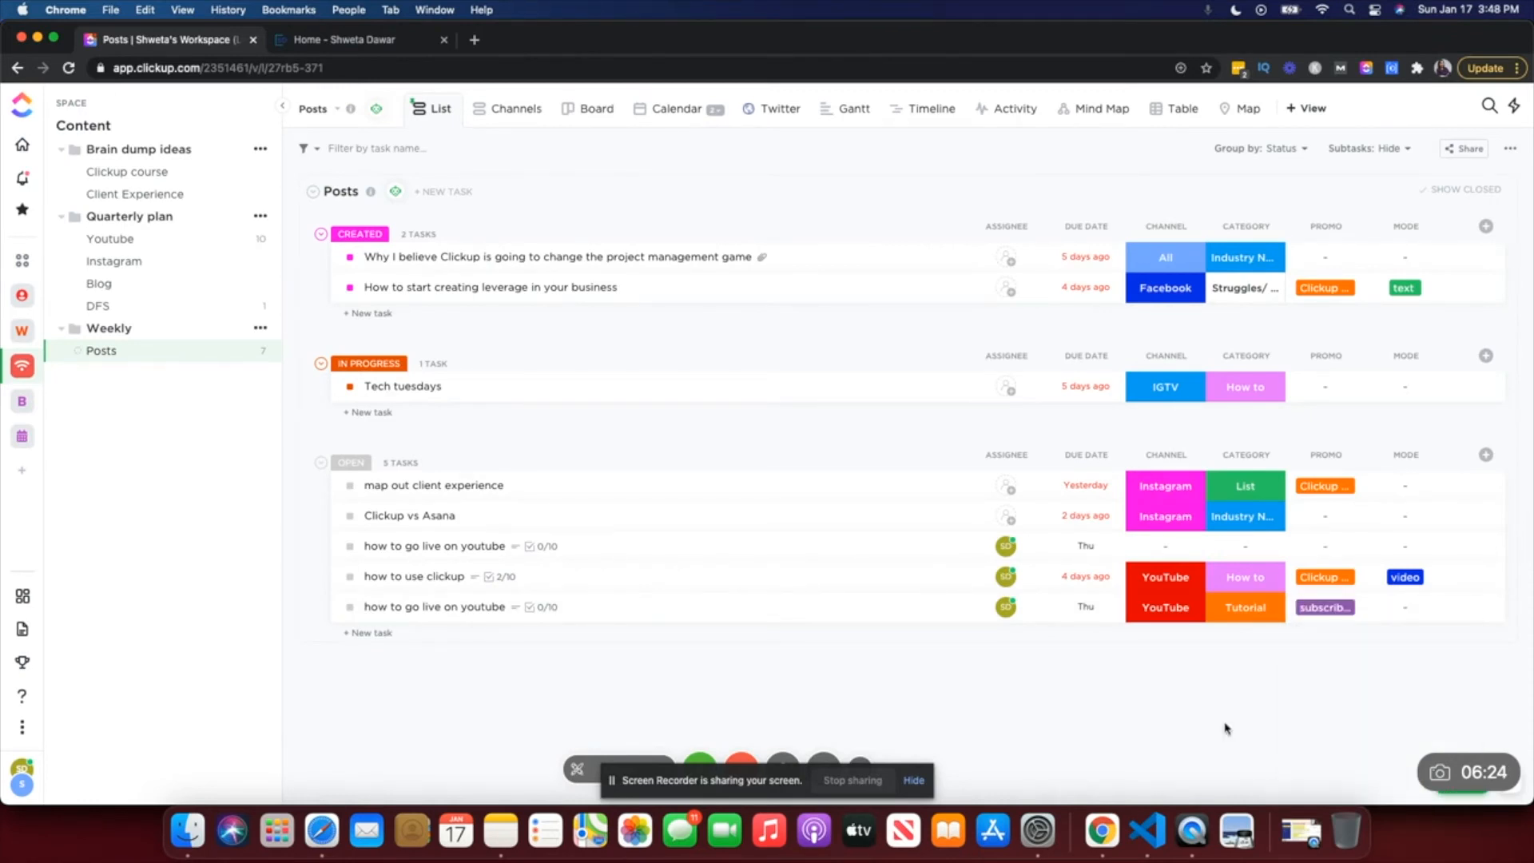
{"action": "left_click", "coordinate": [1402, 609]}
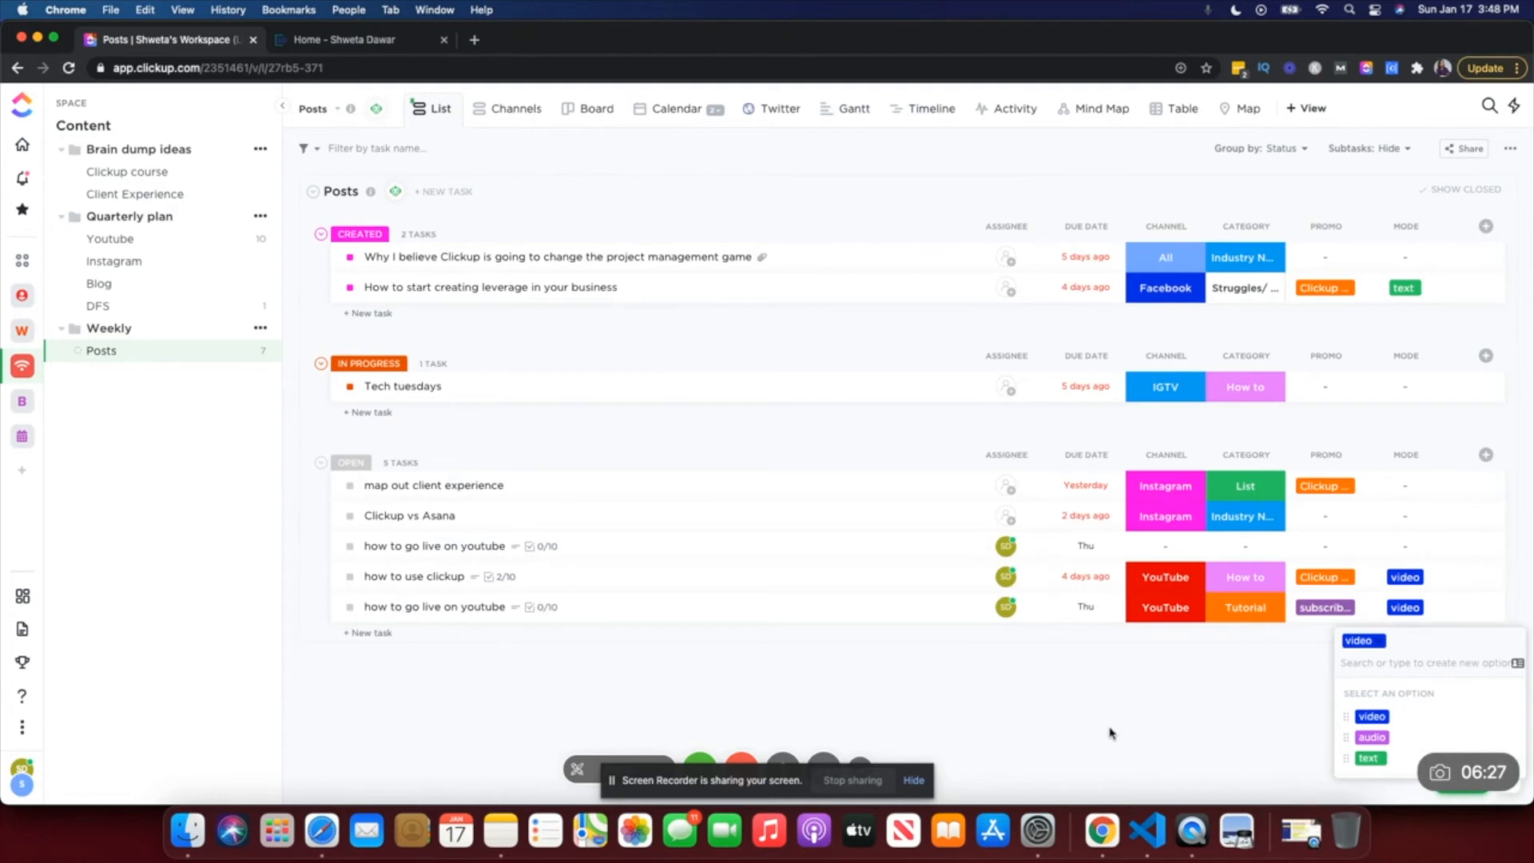
{"action": "left_click", "coordinate": [1365, 690]}
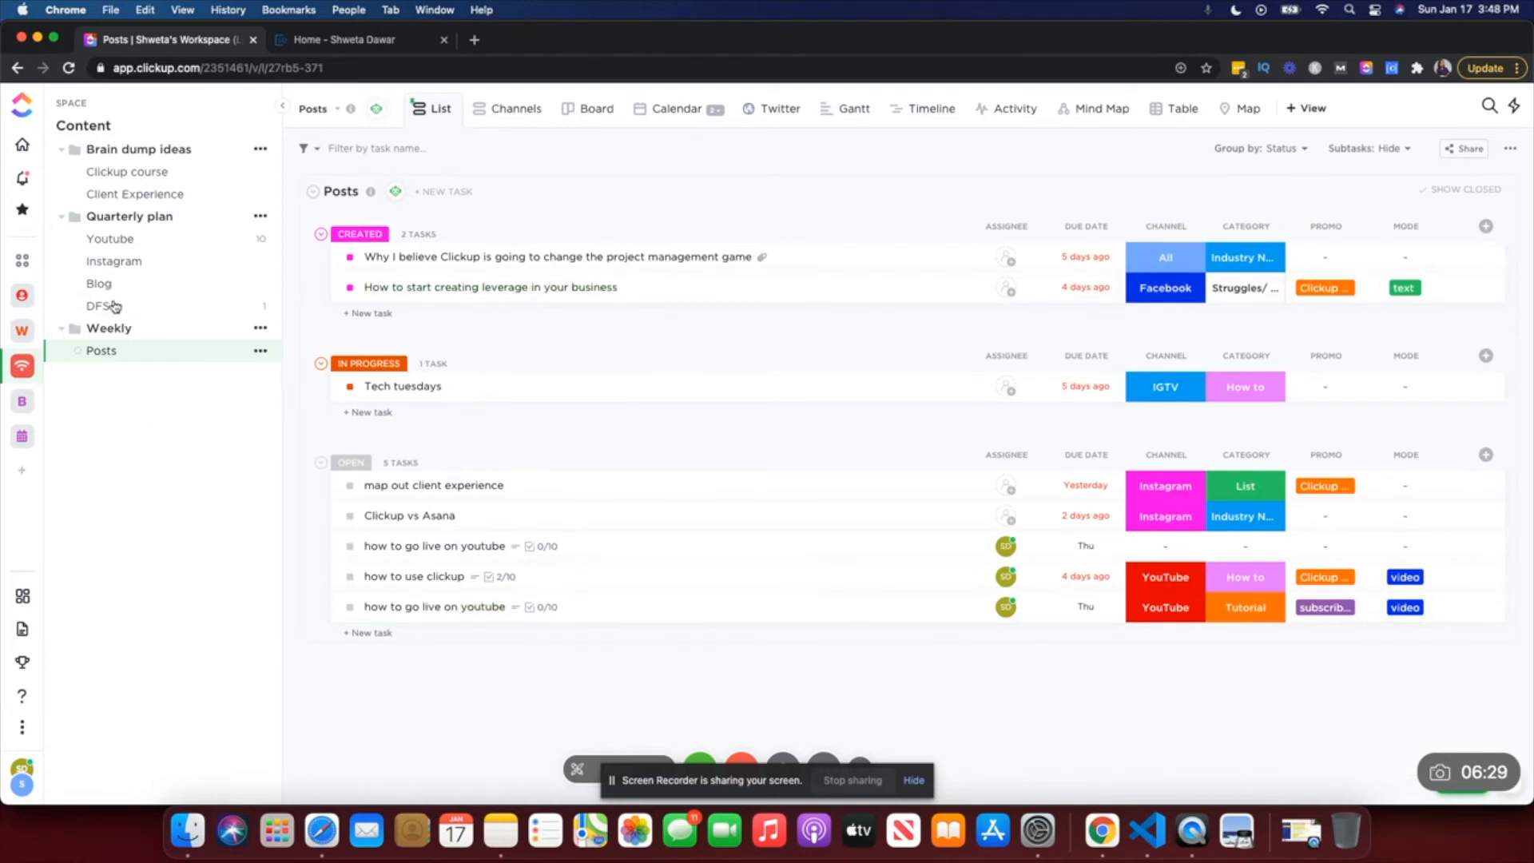
Step: Compare the quarterly Youtube board with the weekly Posts list, and view the Tracker board in the Clients space
{"action": "left_click", "coordinate": [109, 242]}
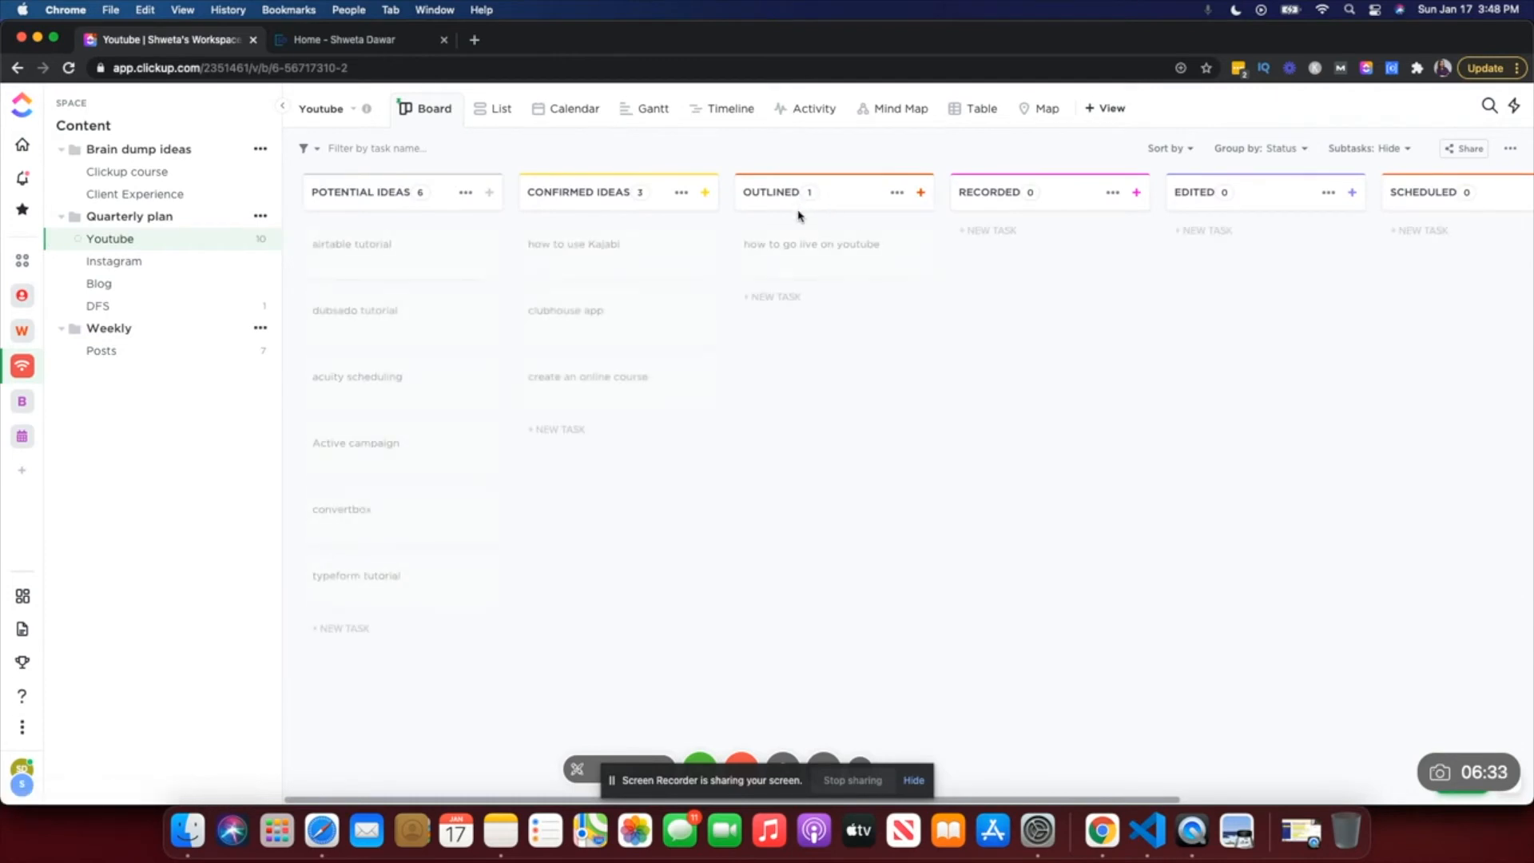
{"action": "left_click", "coordinate": [94, 353]}
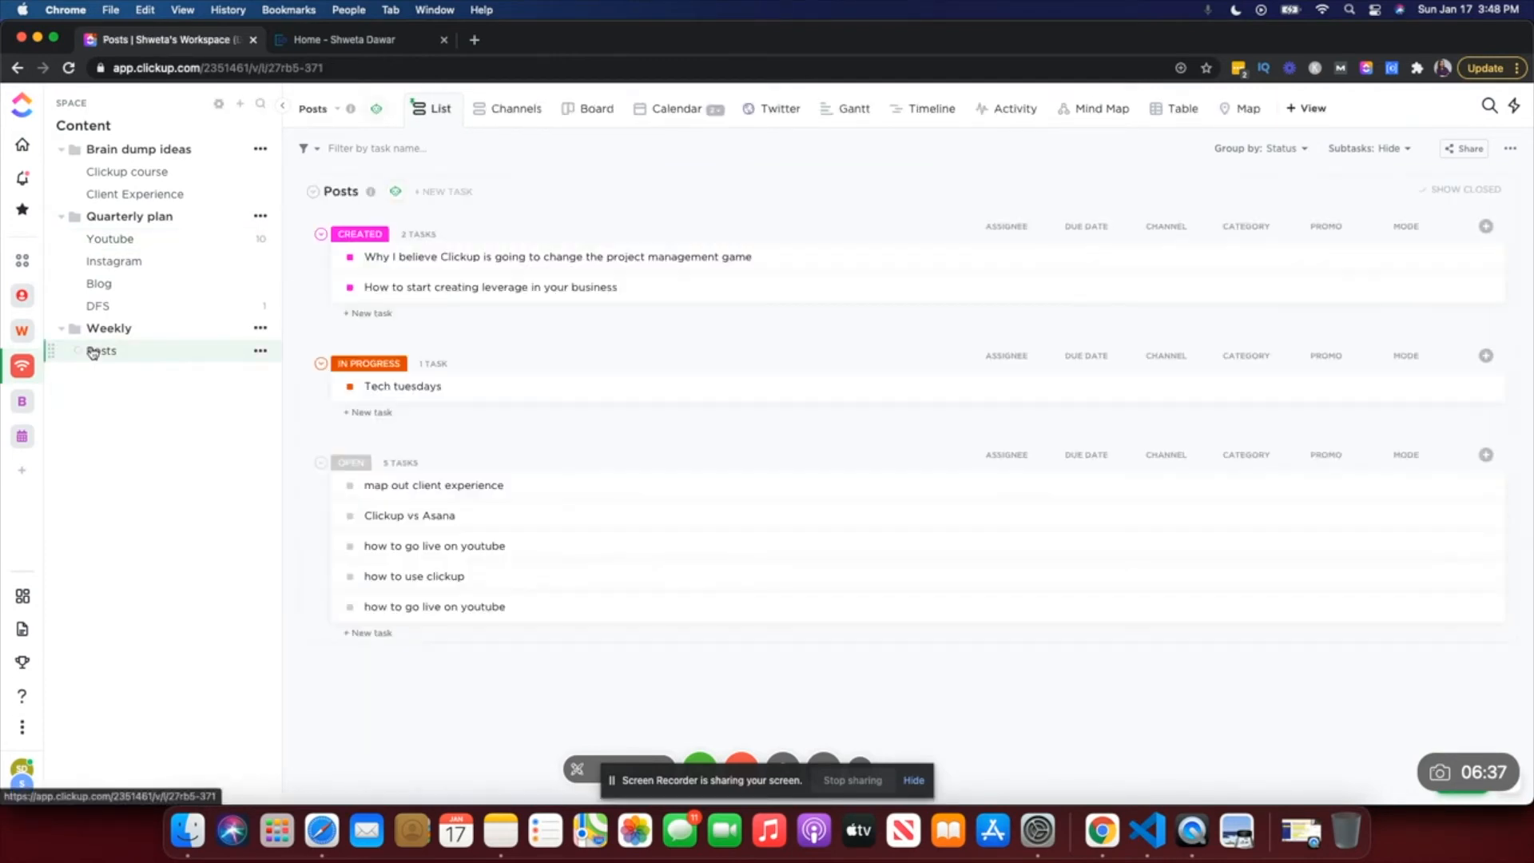
{"action": "left_click", "coordinate": [116, 244]}
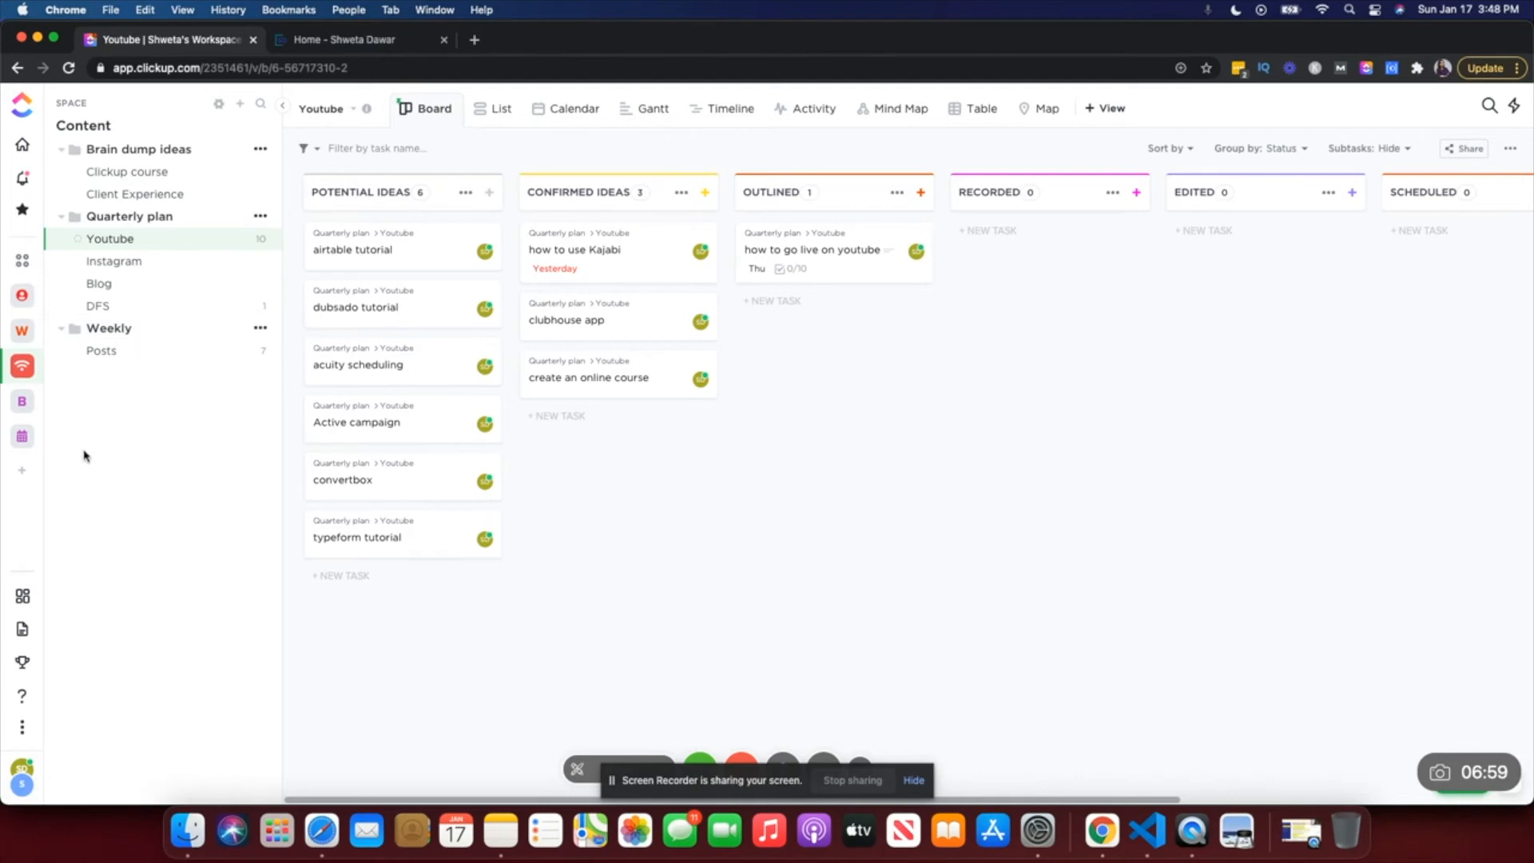
{"action": "left_click", "coordinate": [20, 305]}
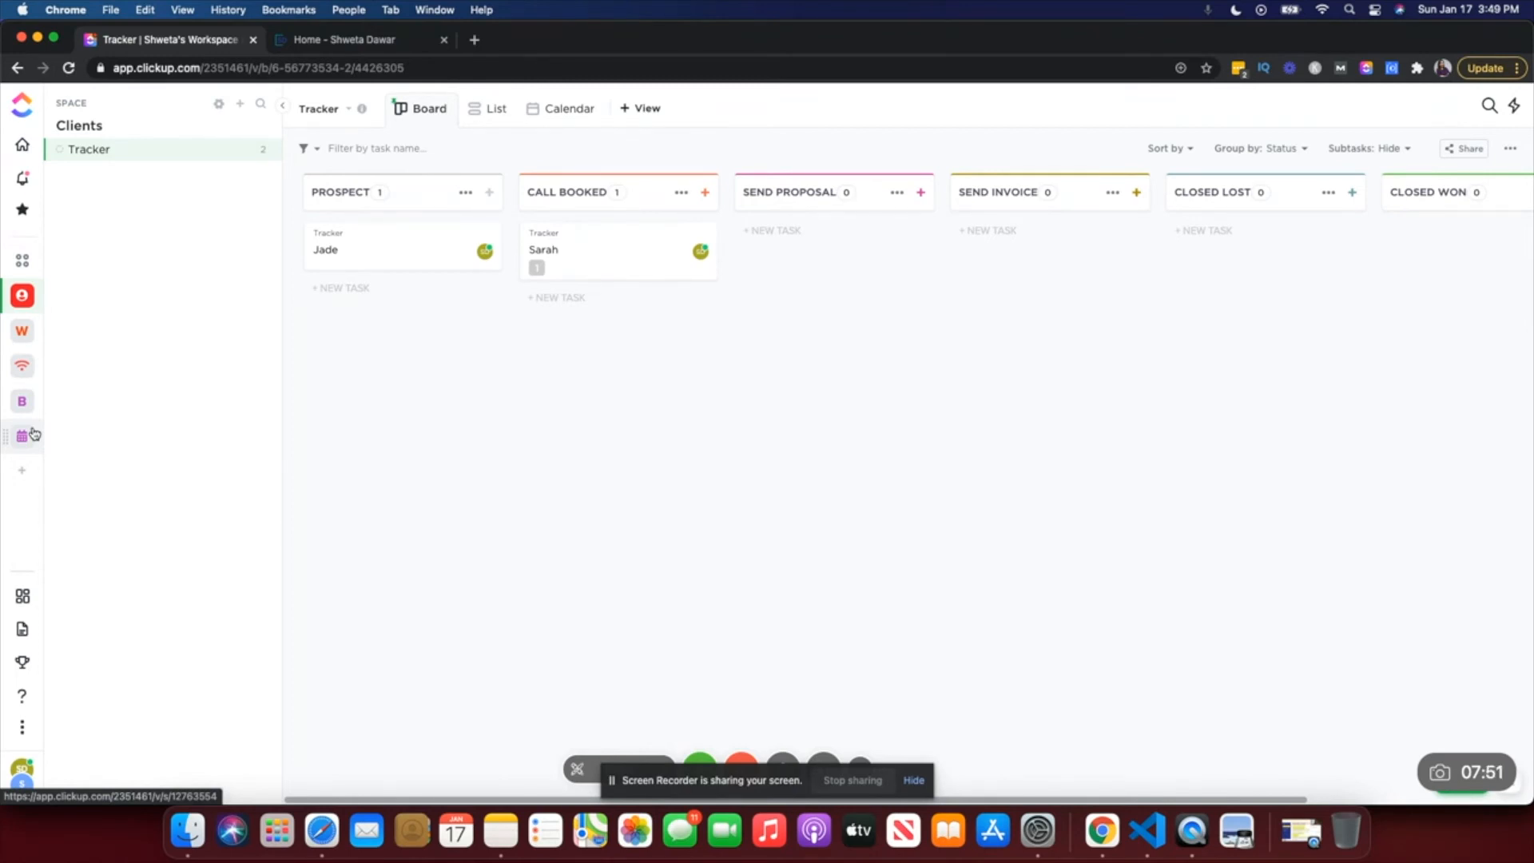
Step: Switch to the business website's home page, dismiss the workshop sign-up popup and look over the "featured on" section
{"action": "left_click", "coordinate": [346, 42]}
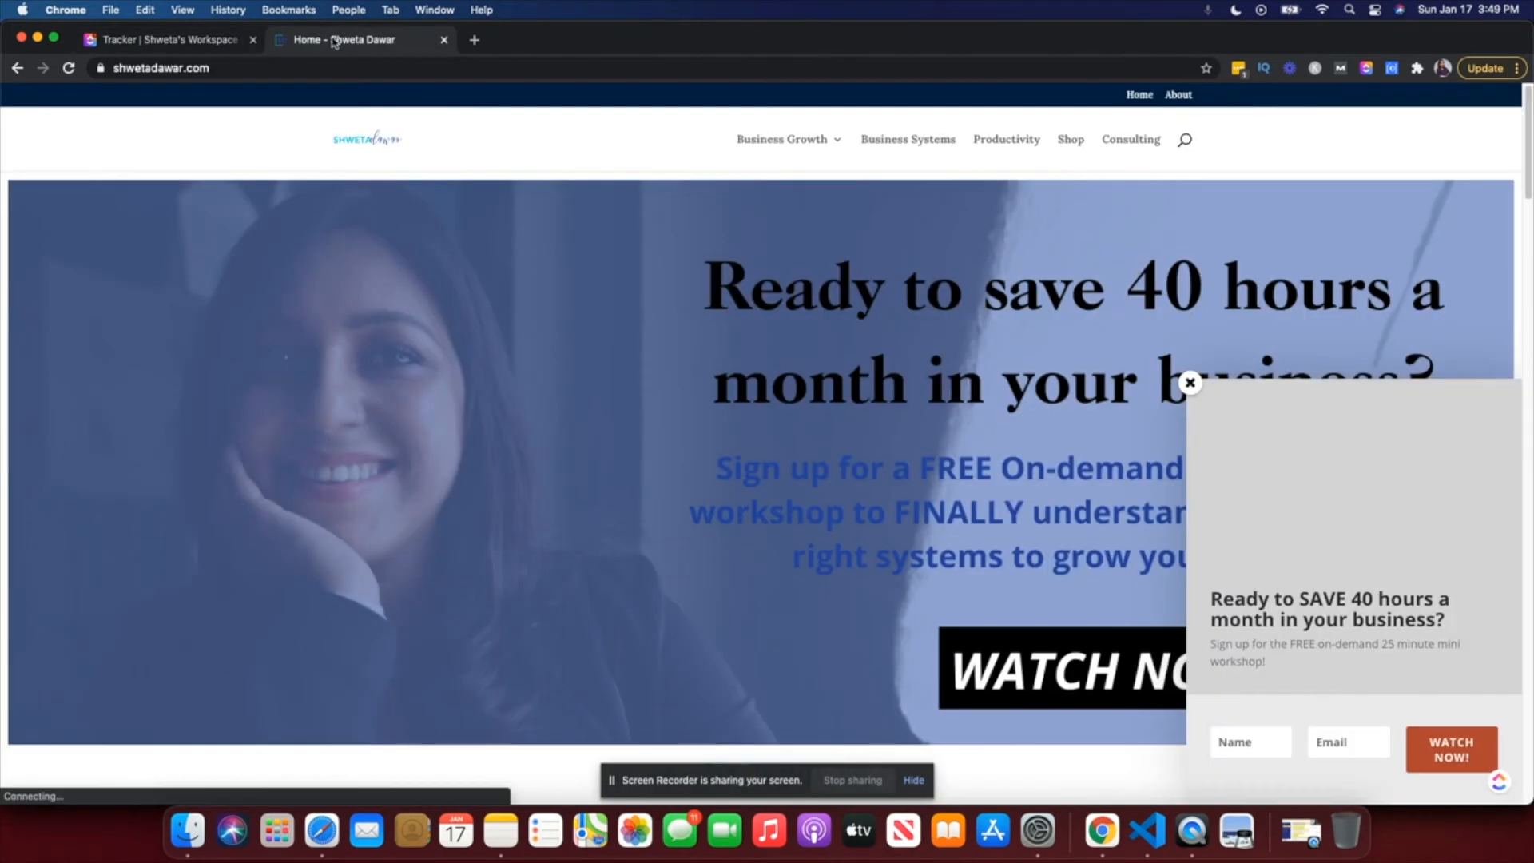
{"action": "left_click", "coordinate": [1190, 383]}
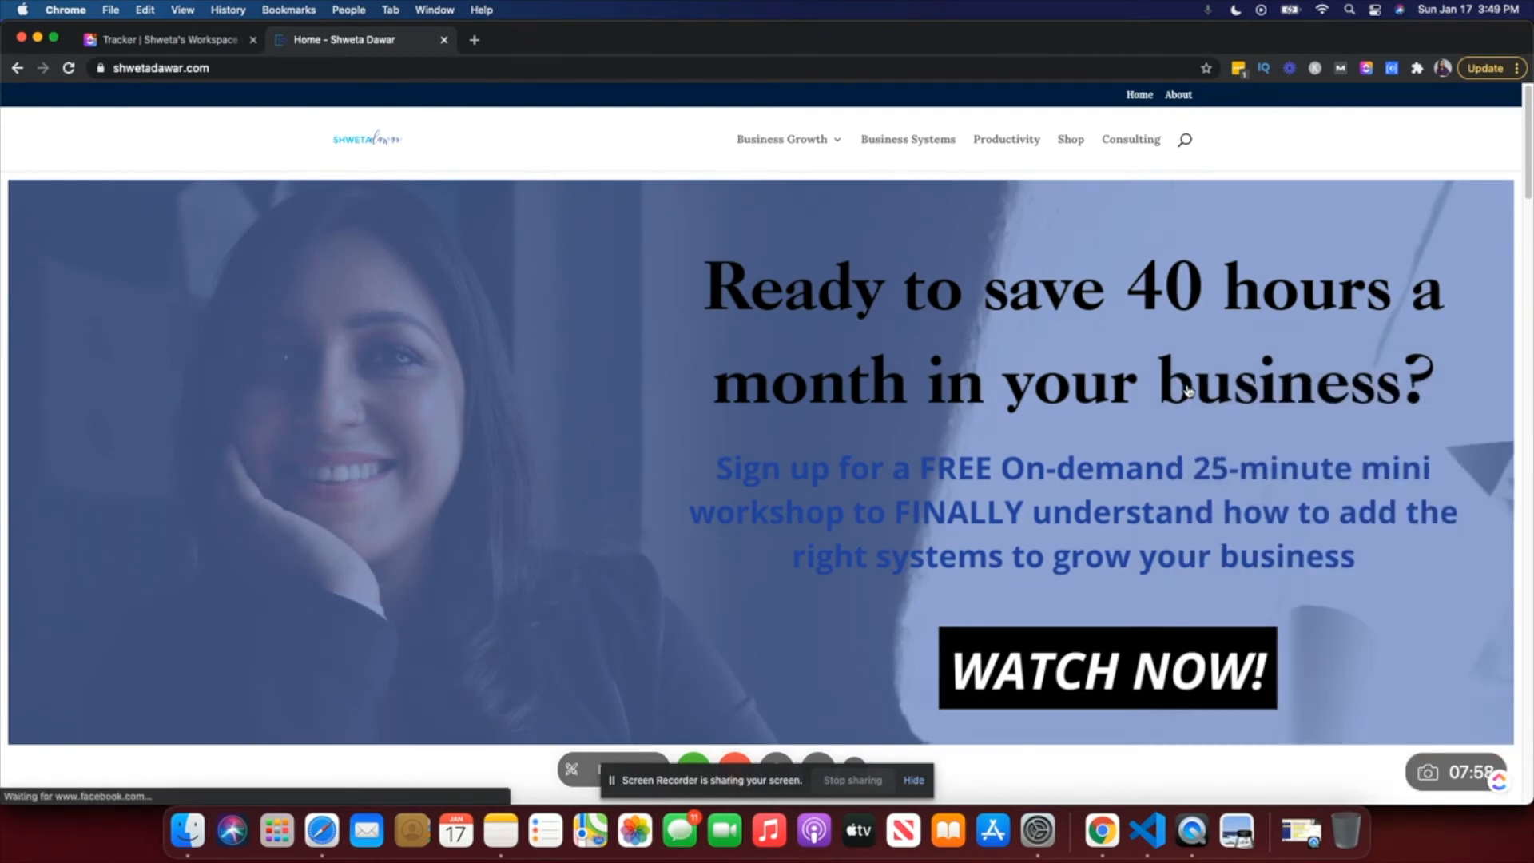
{"action": "scroll", "coordinate": [724, 355], "scroll_direction": "down", "scroll_amount": 5}
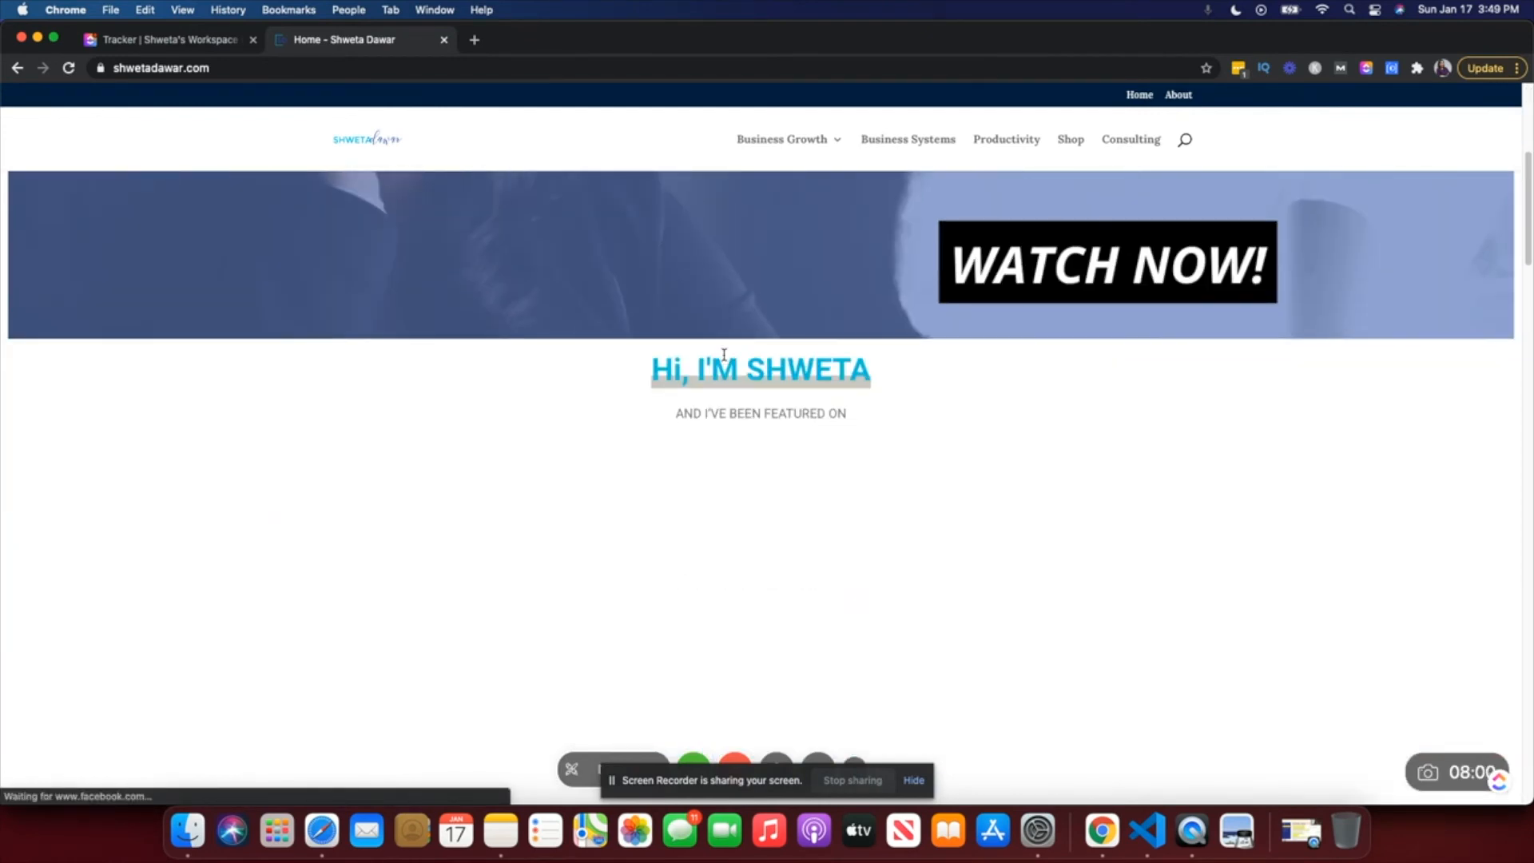
{"action": "scroll", "coordinate": [724, 355], "scroll_direction": "down", "scroll_amount": 2}
{"action": "scroll", "coordinate": [725, 360], "scroll_direction": "up", "scroll_amount": 1}
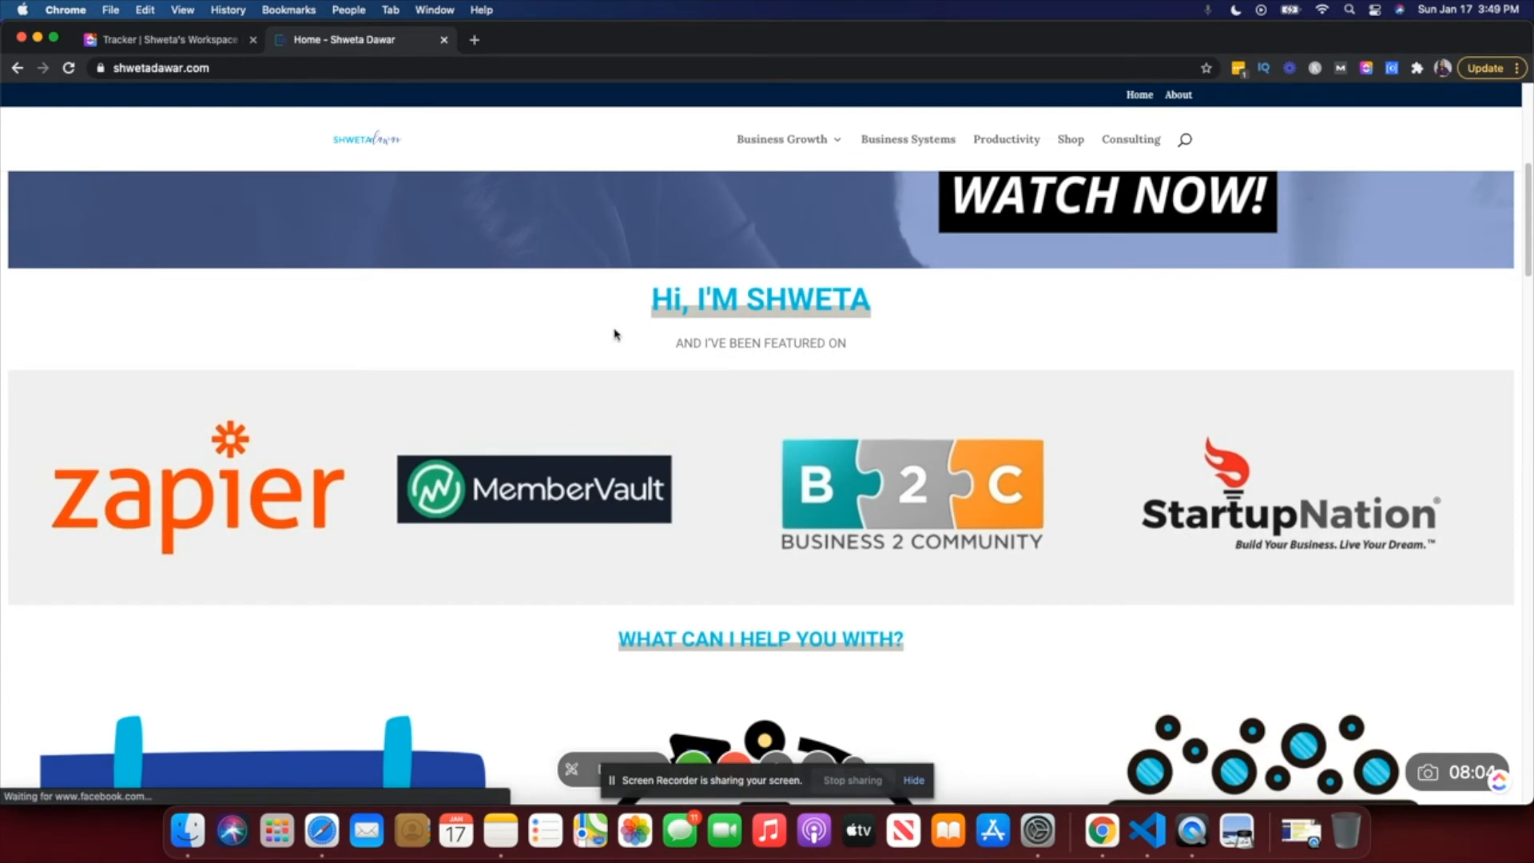
Step: Return to ClickUp and create an "update website" task under Open on the Business Hub's Daily Actions board
{"action": "left_click", "coordinate": [208, 48]}
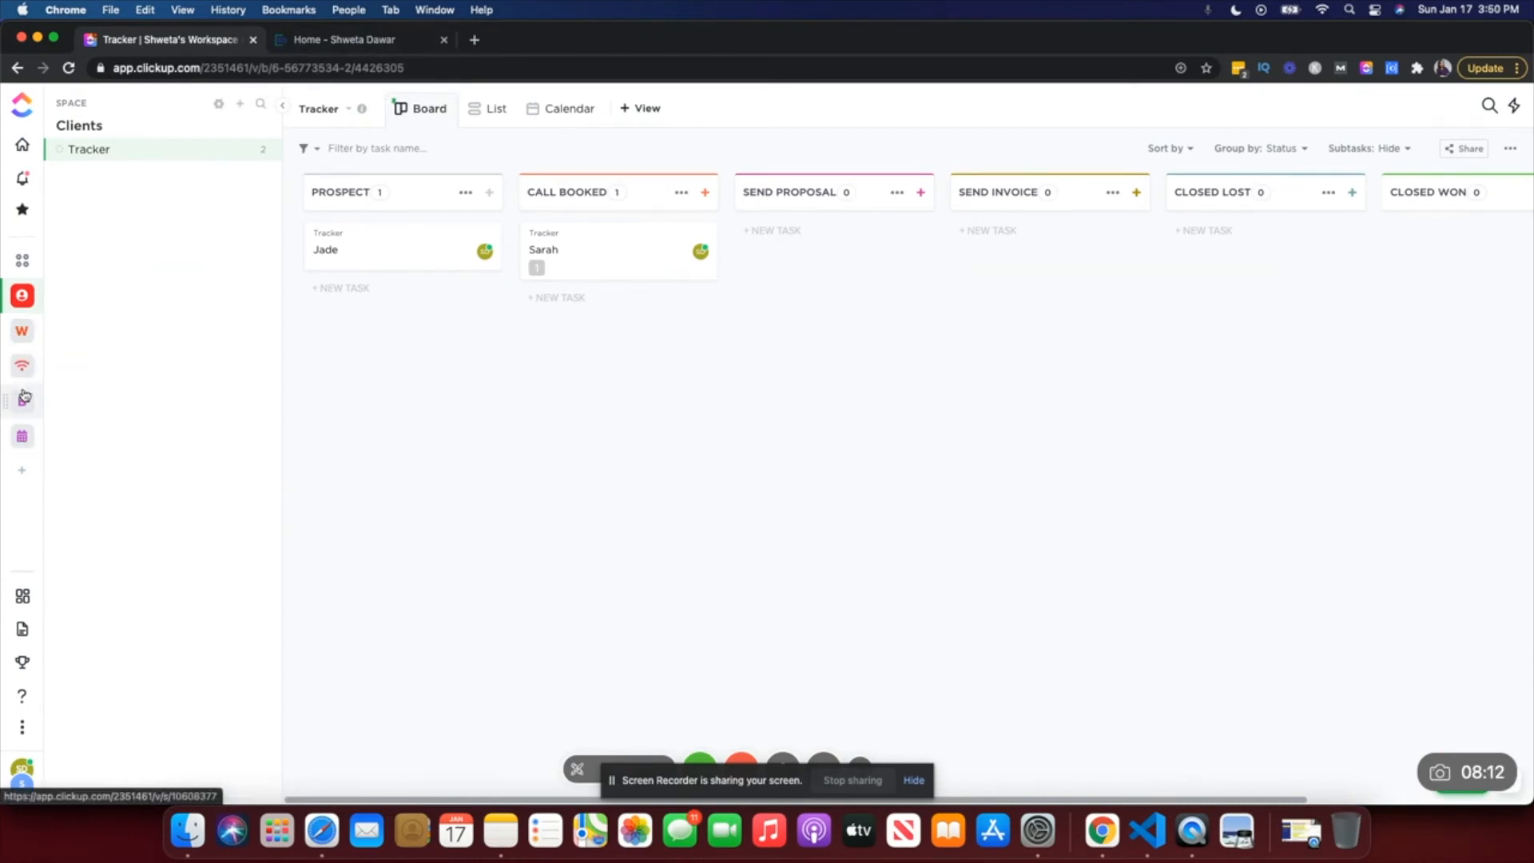
{"action": "left_click", "coordinate": [25, 402]}
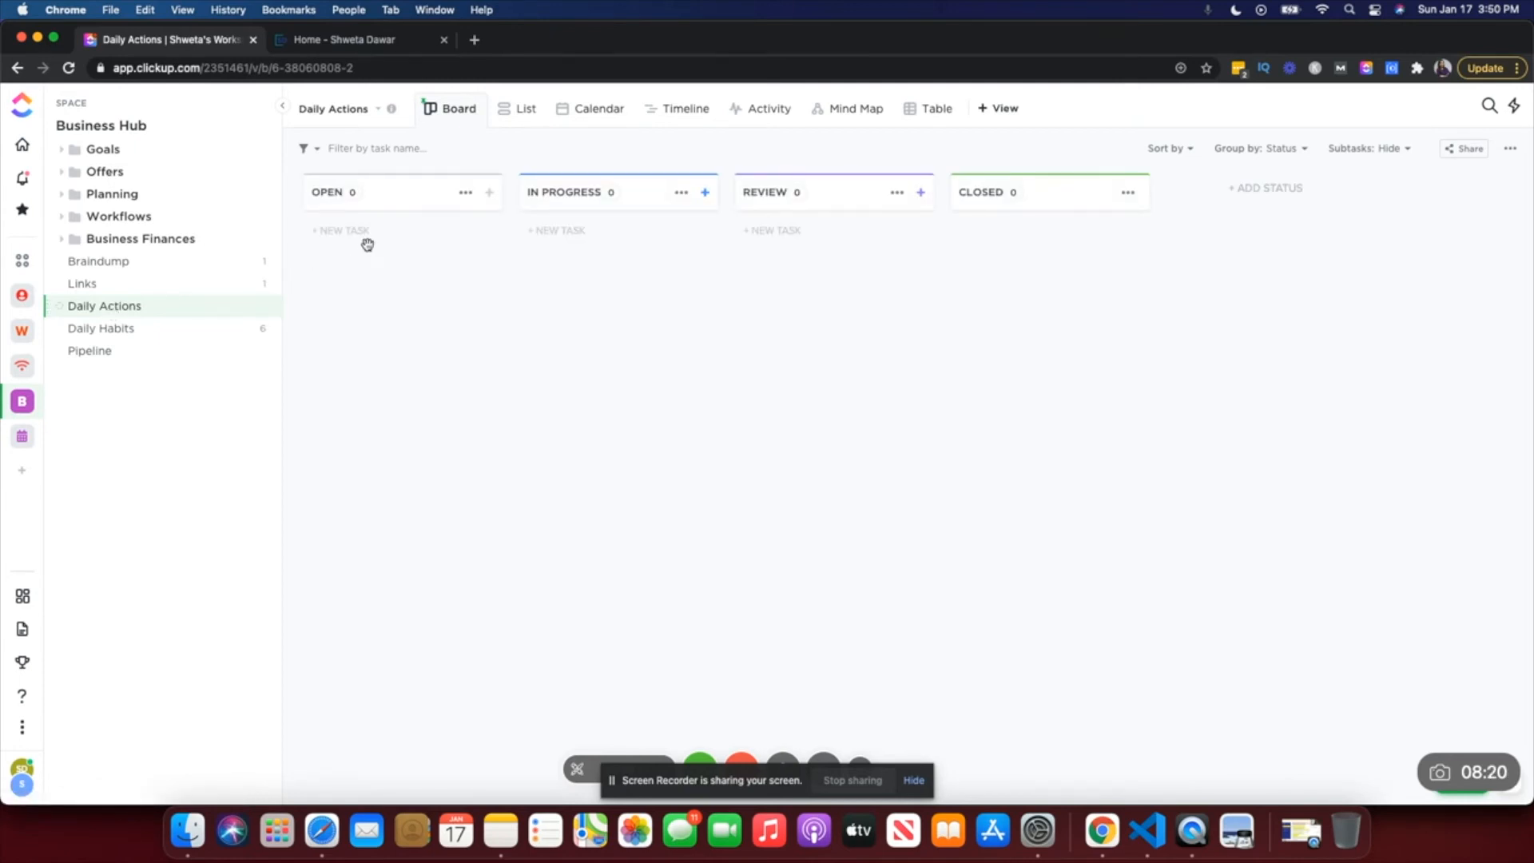
{"action": "left_click", "coordinate": [360, 235]}
{"action": "type", "text": "update website"}
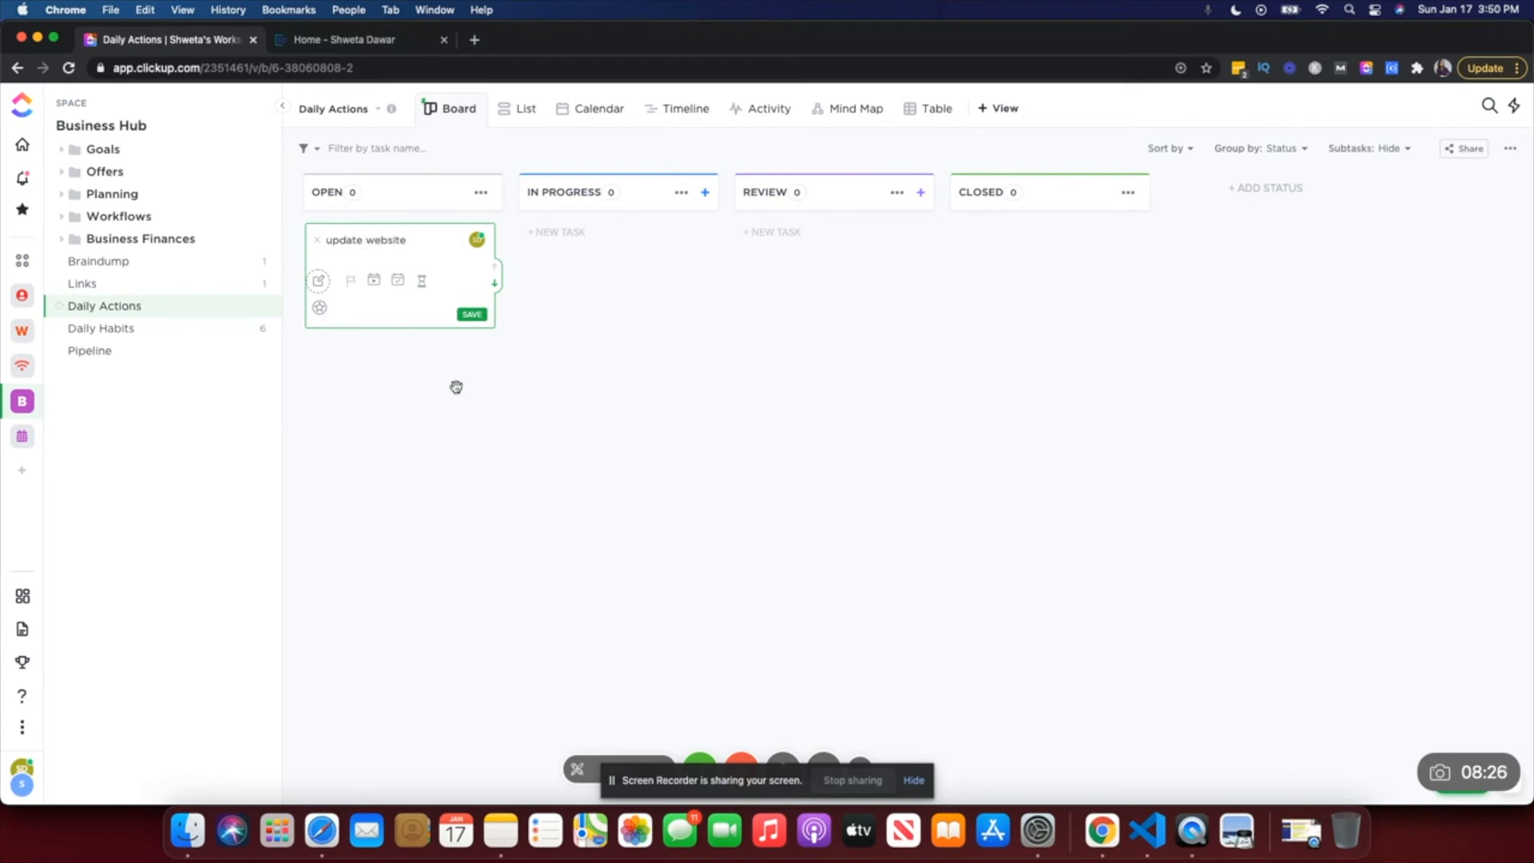
{"action": "left_click", "coordinate": [472, 314]}
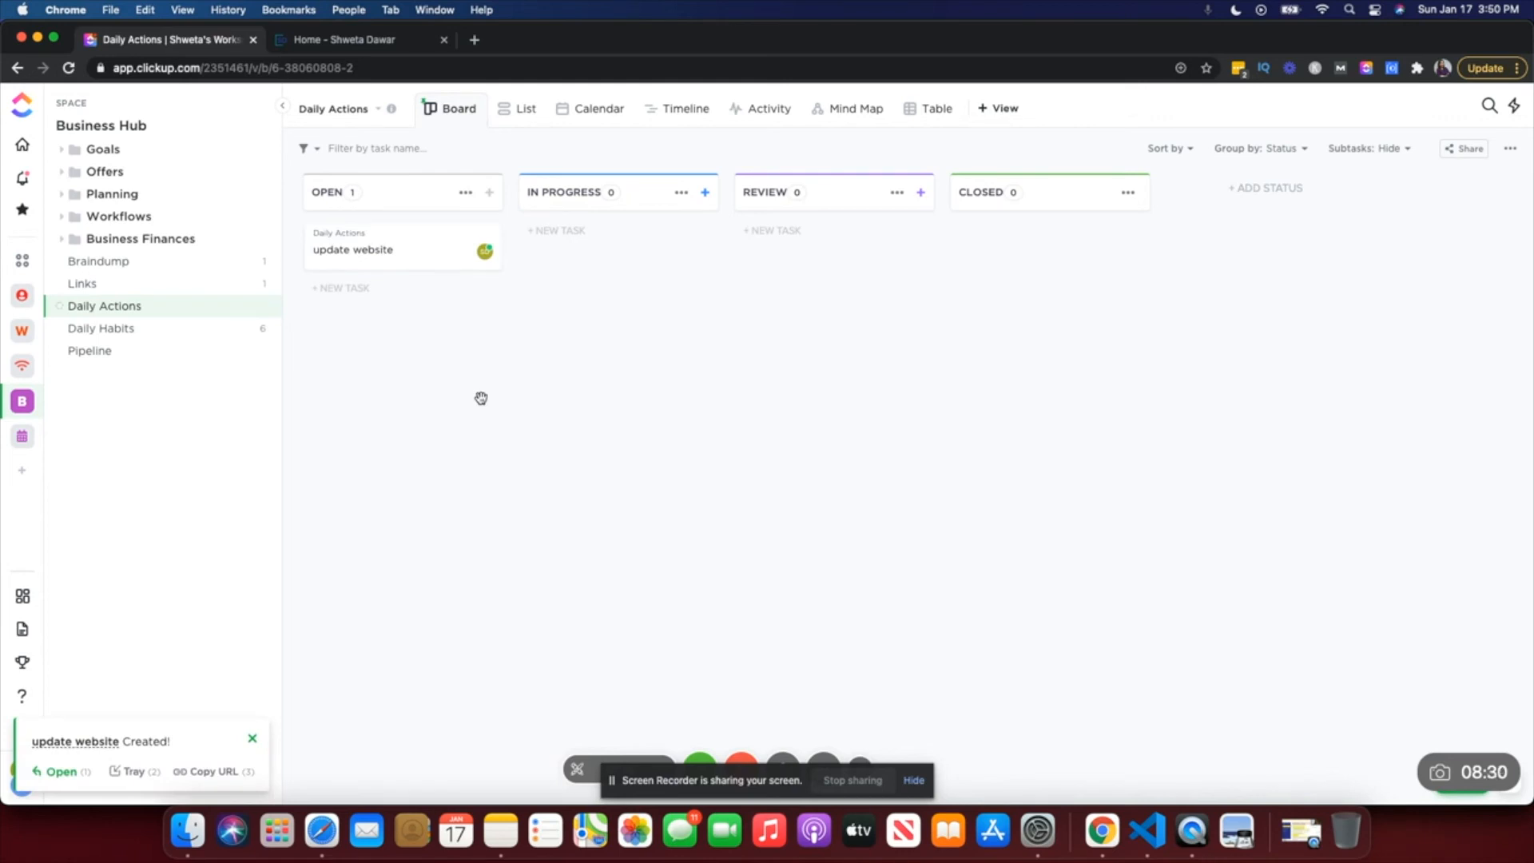
Step: On the business website, use the ClickUp extension to start tracking time on the Daily Actions task "update website", then close the extension
{"action": "left_click", "coordinate": [406, 44]}
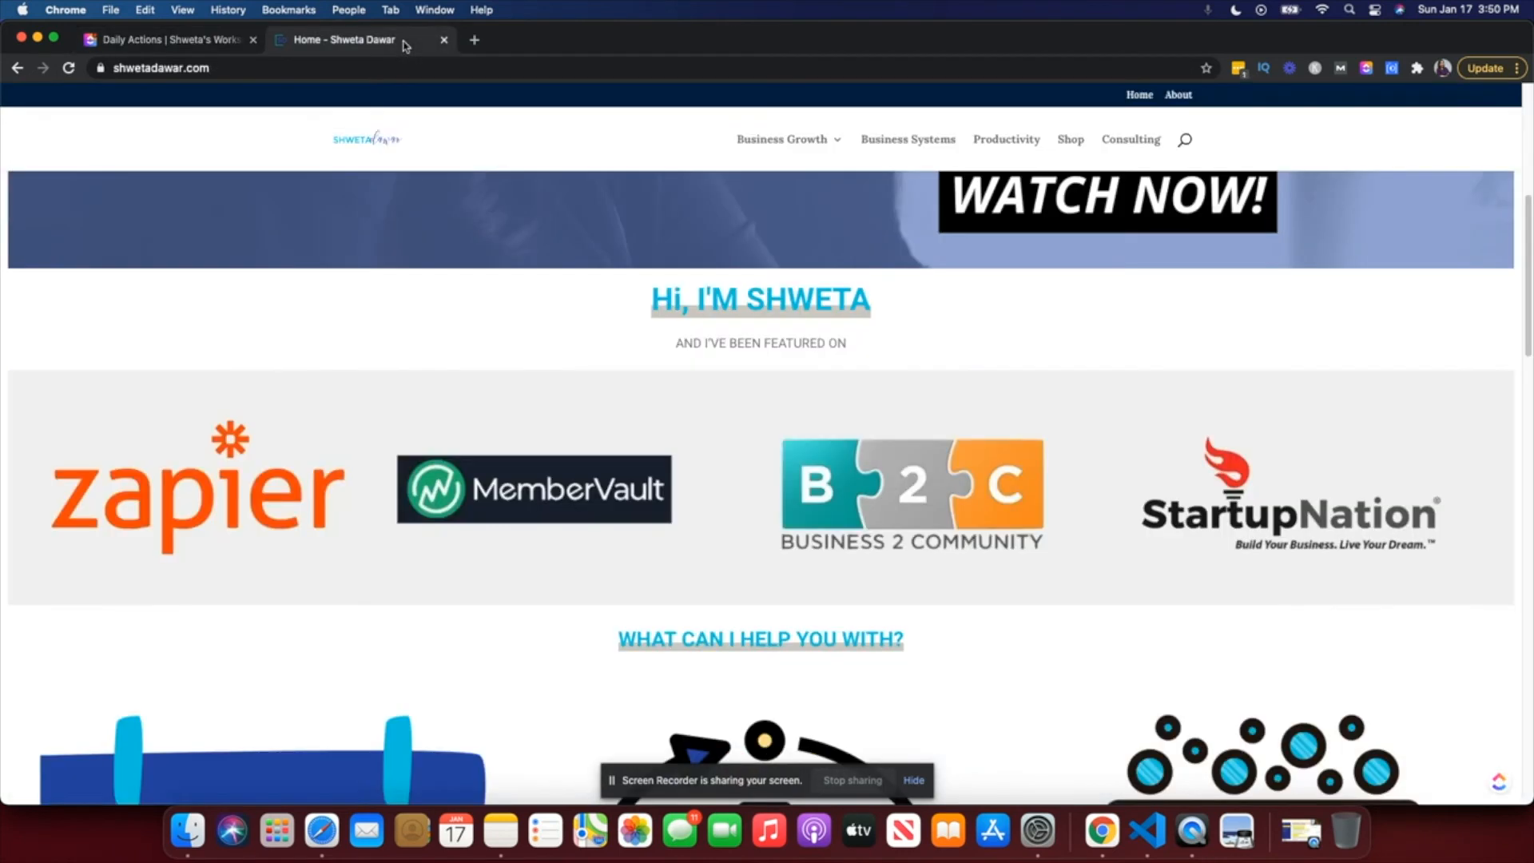
{"action": "scroll", "coordinate": [668, 344], "scroll_direction": "down", "scroll_amount": 7}
{"action": "scroll", "coordinate": [664, 349], "scroll_direction": "up", "scroll_amount": 10}
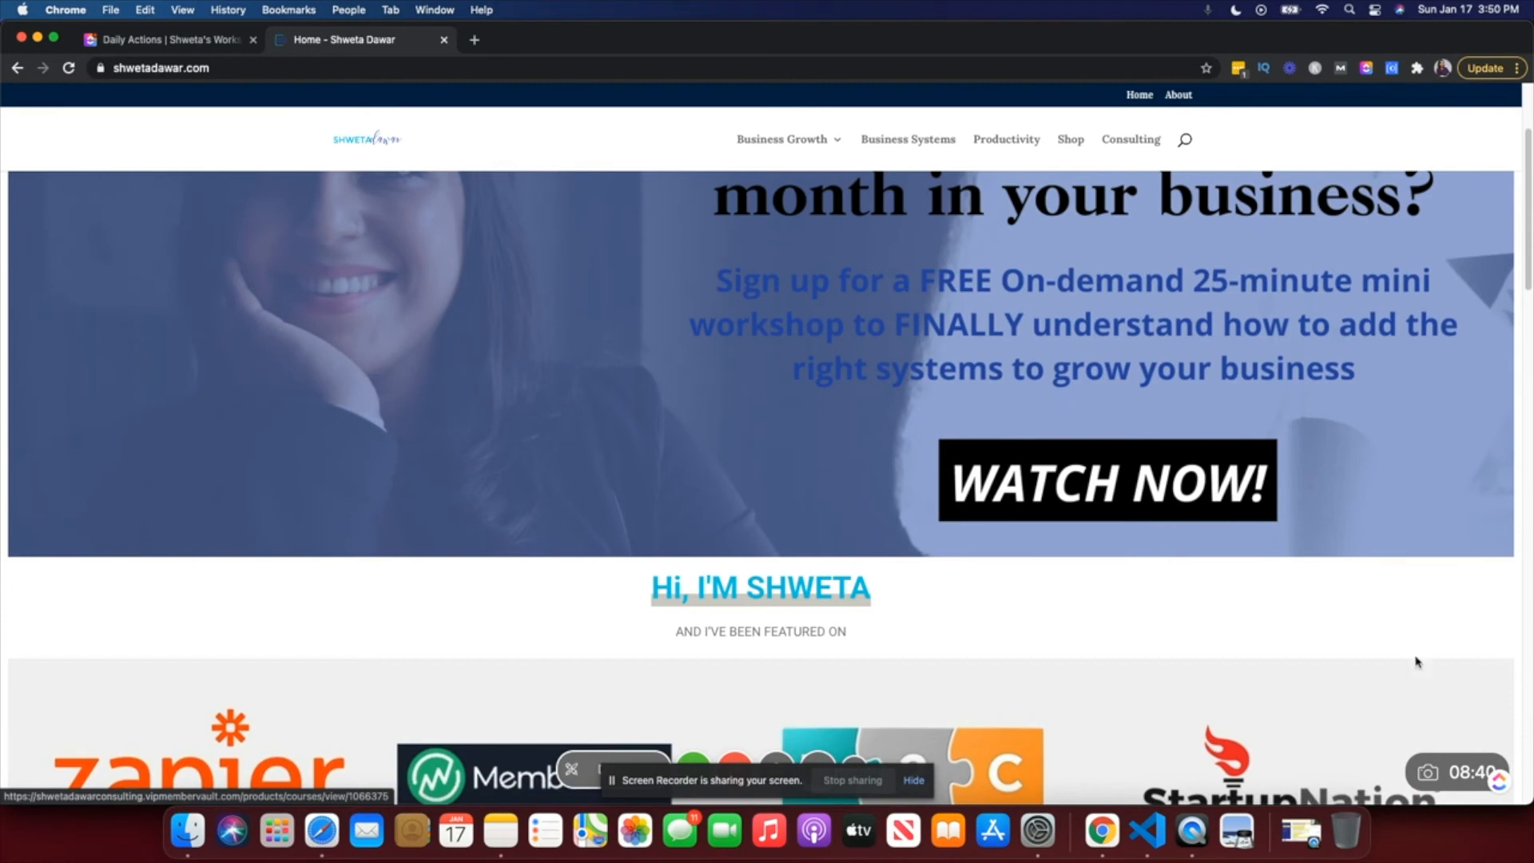
{"action": "mouse_move", "coordinate": [1497, 790]}
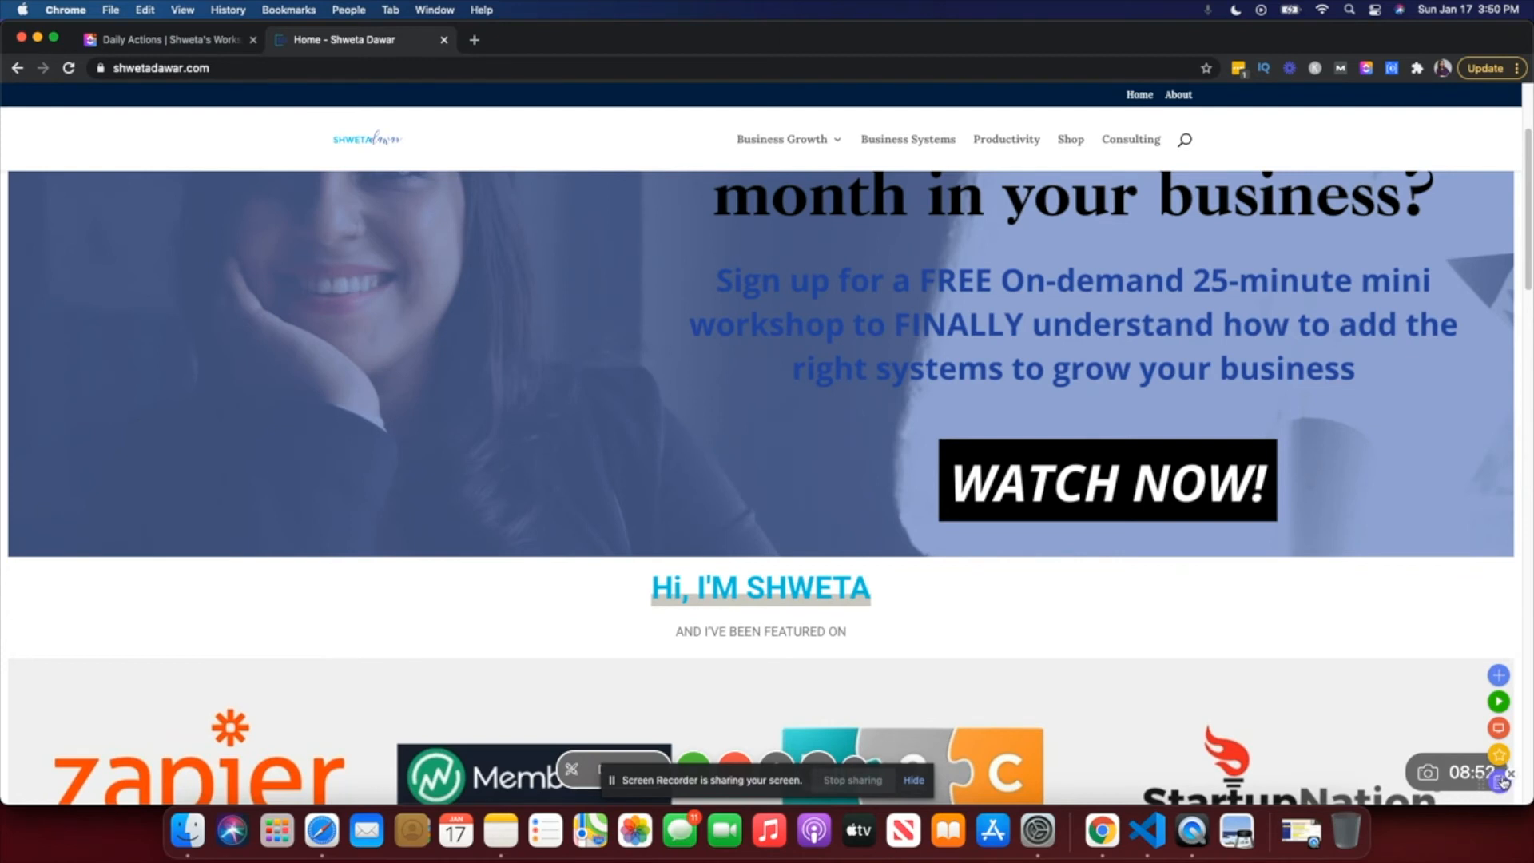
{"action": "left_click", "coordinate": [1503, 782]}
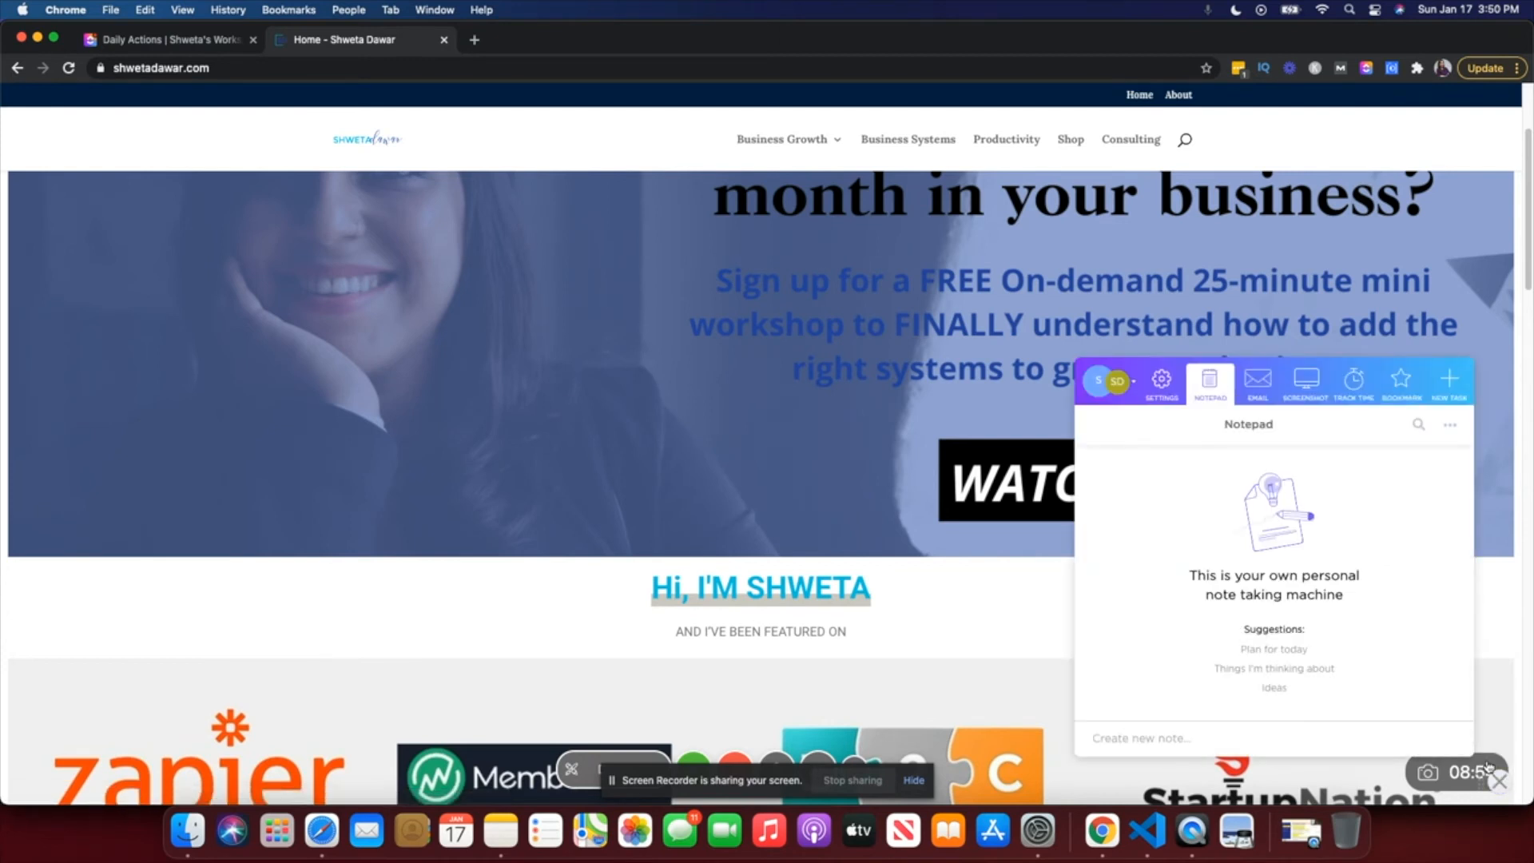
{"action": "left_click", "coordinate": [1350, 396]}
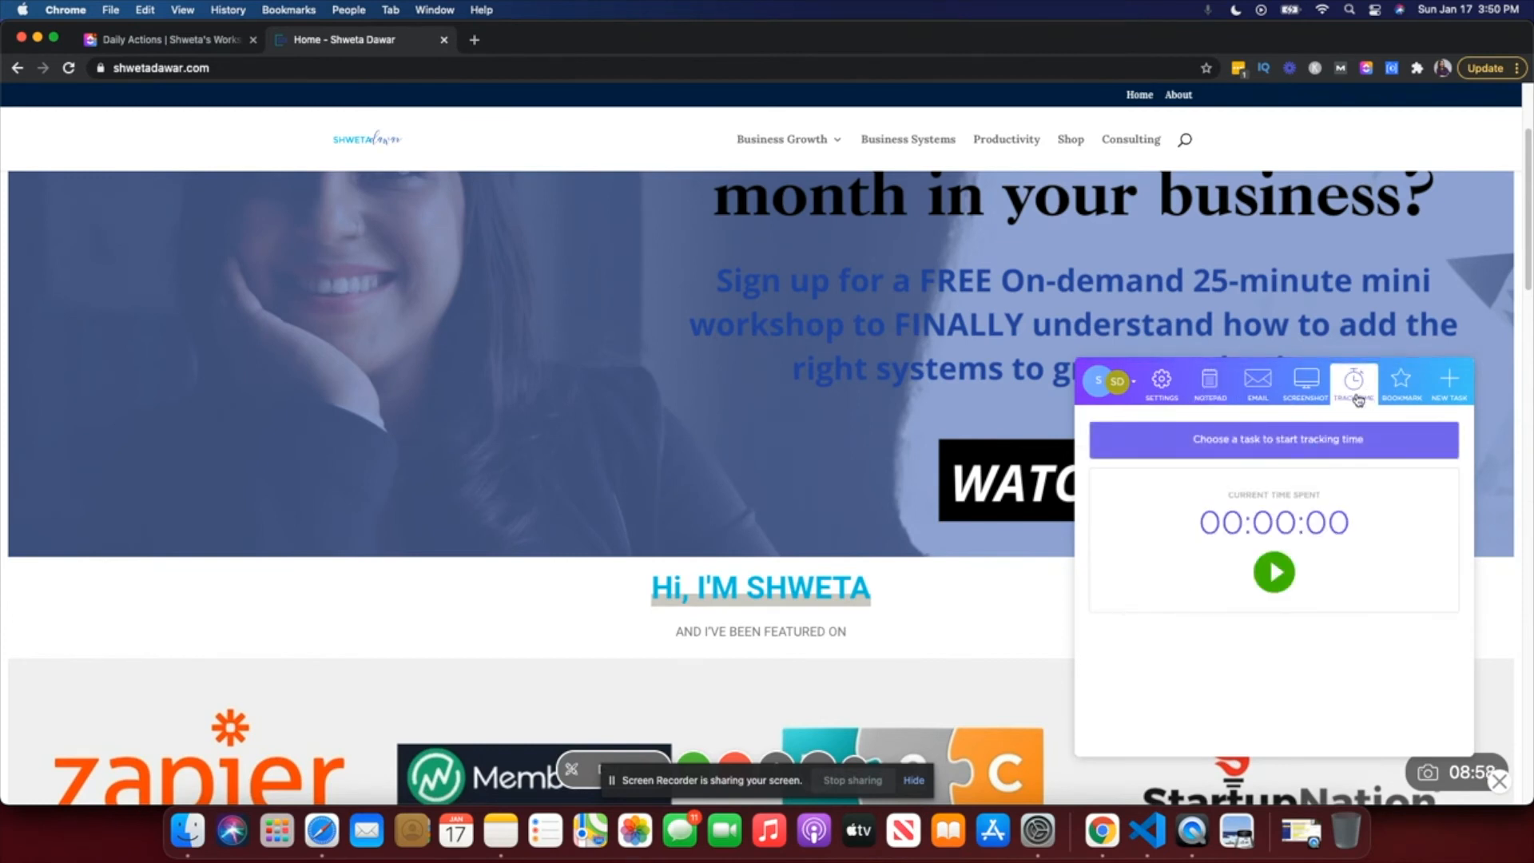
{"action": "left_click", "coordinate": [1280, 450]}
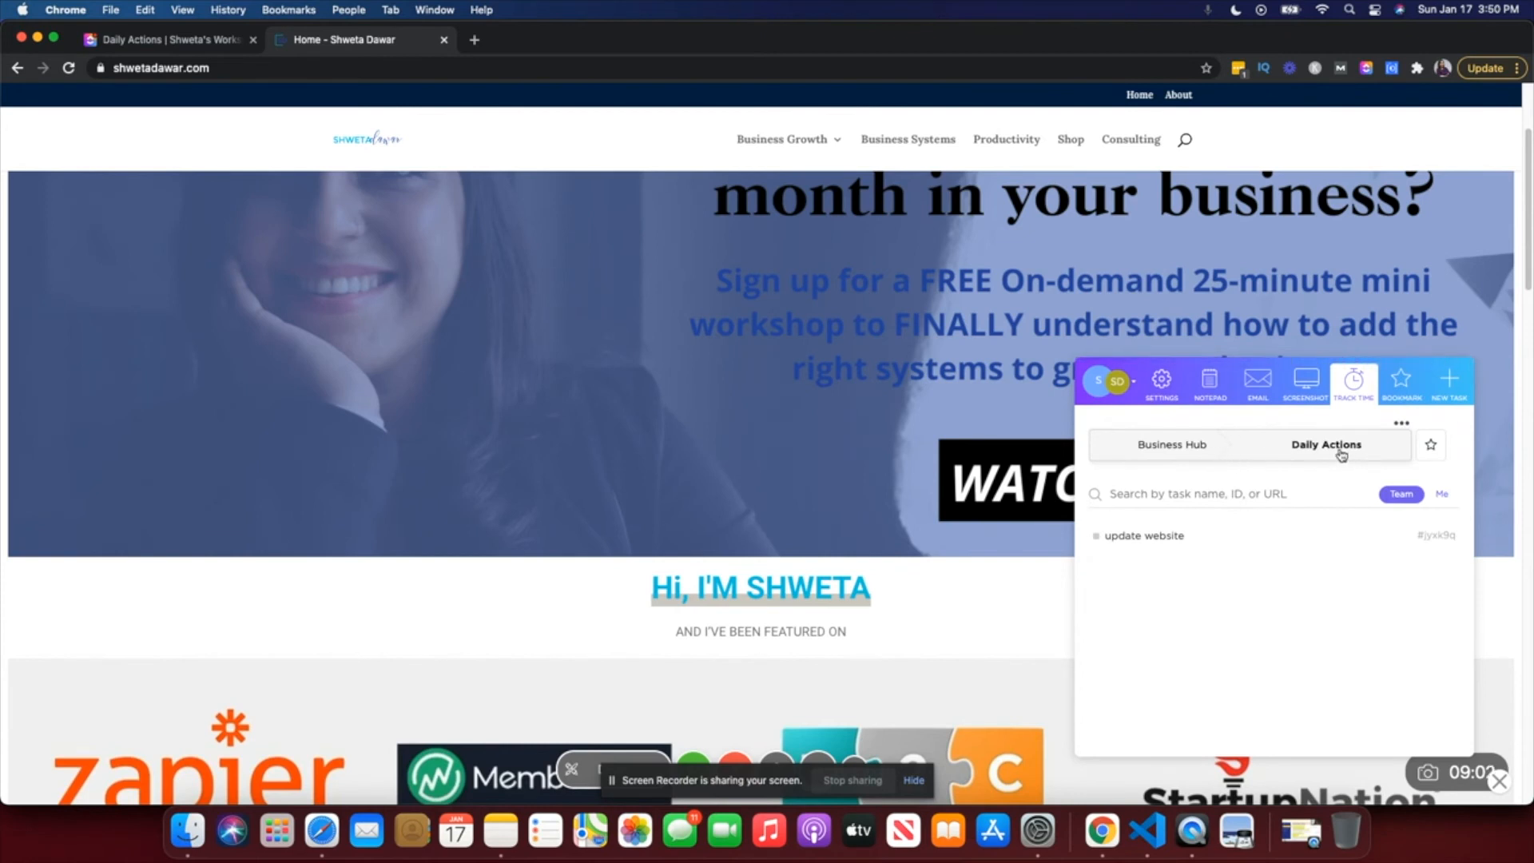
{"action": "left_click", "coordinate": [1119, 538]}
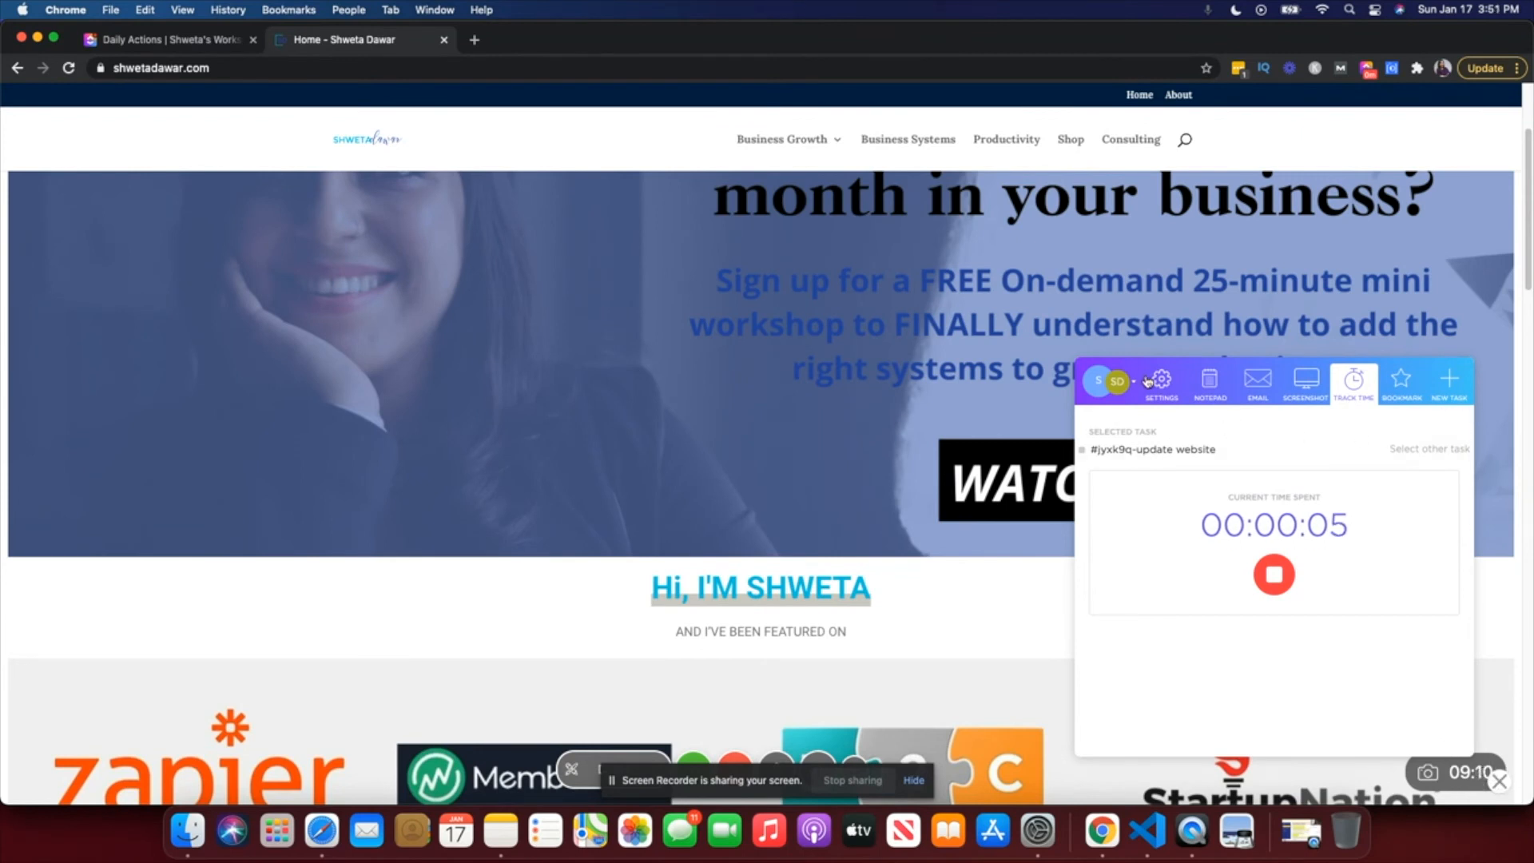
{"action": "left_click", "coordinate": [1500, 781]}
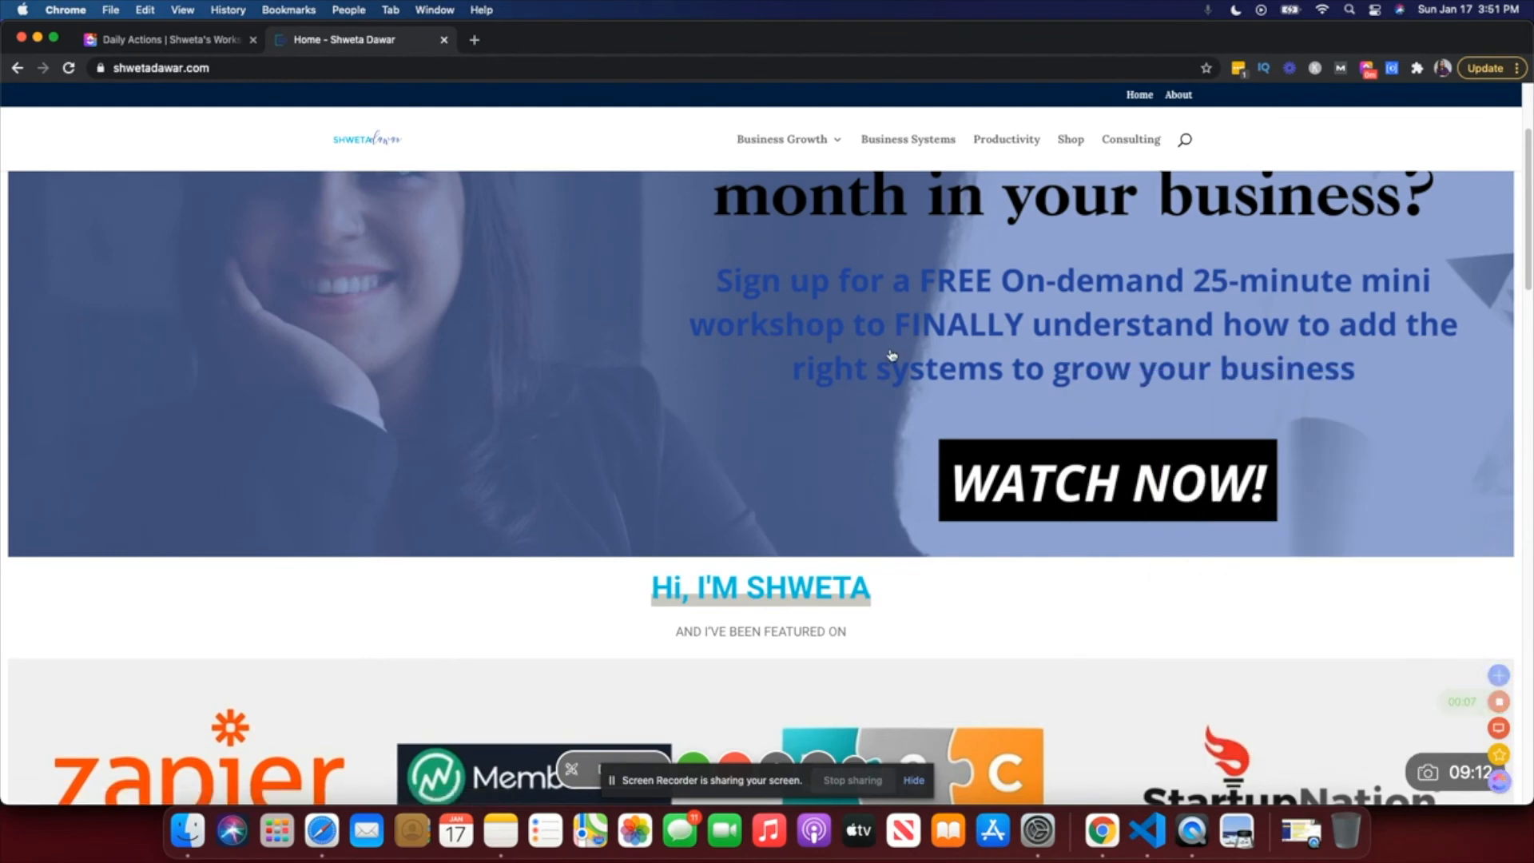
Step: Look through the home page sections, then stop the timer running on "update website" and close the extension
{"action": "scroll", "coordinate": [788, 368], "scroll_direction": "down", "scroll_amount": 10}
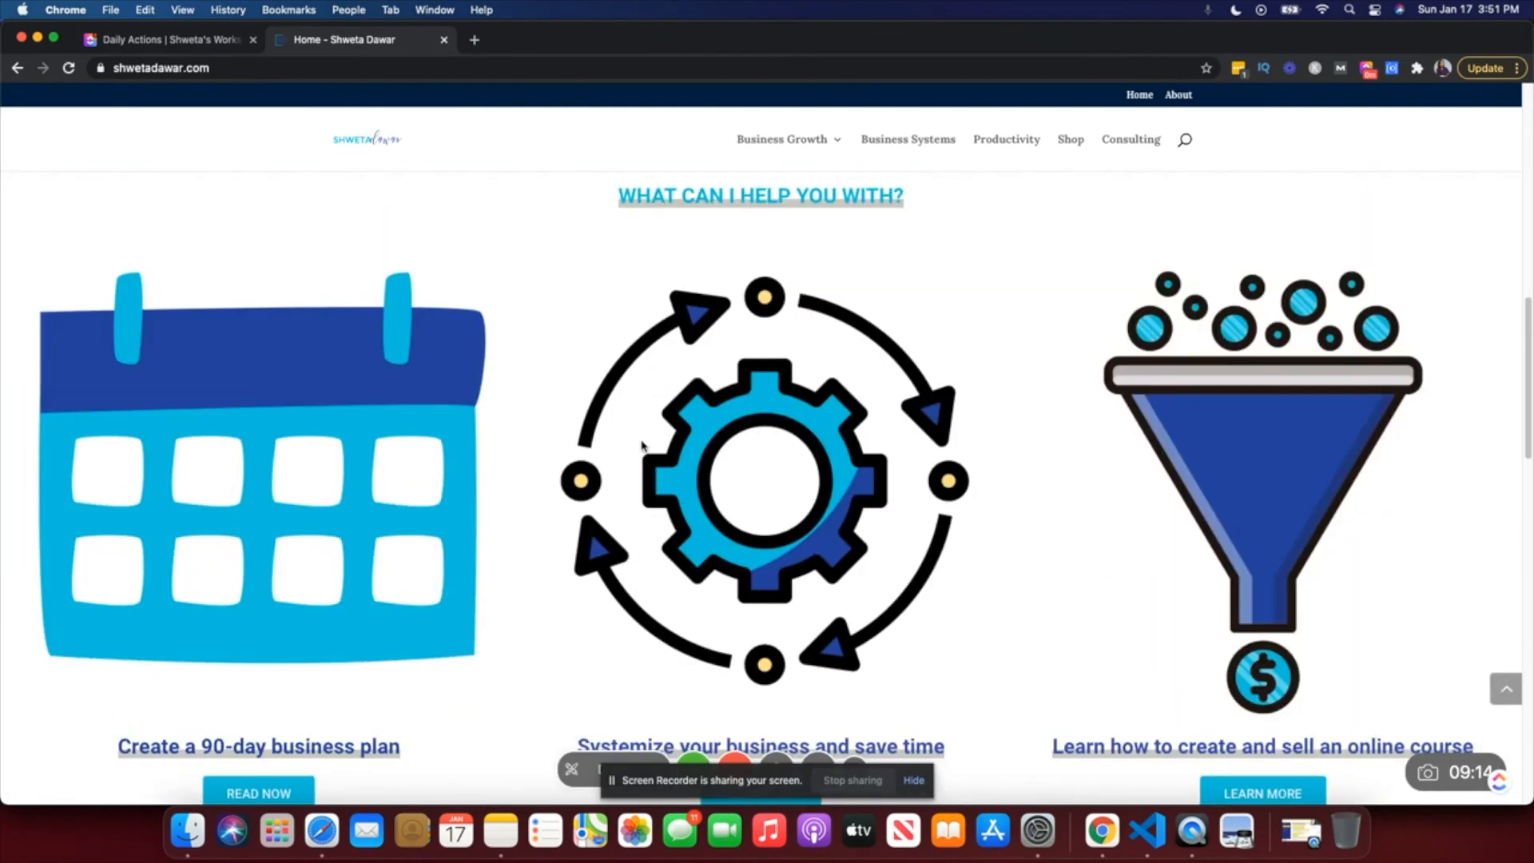
{"action": "scroll", "coordinate": [546, 519], "scroll_direction": "down", "scroll_amount": 10}
{"action": "scroll", "coordinate": [546, 520], "scroll_direction": "up", "scroll_amount": 15}
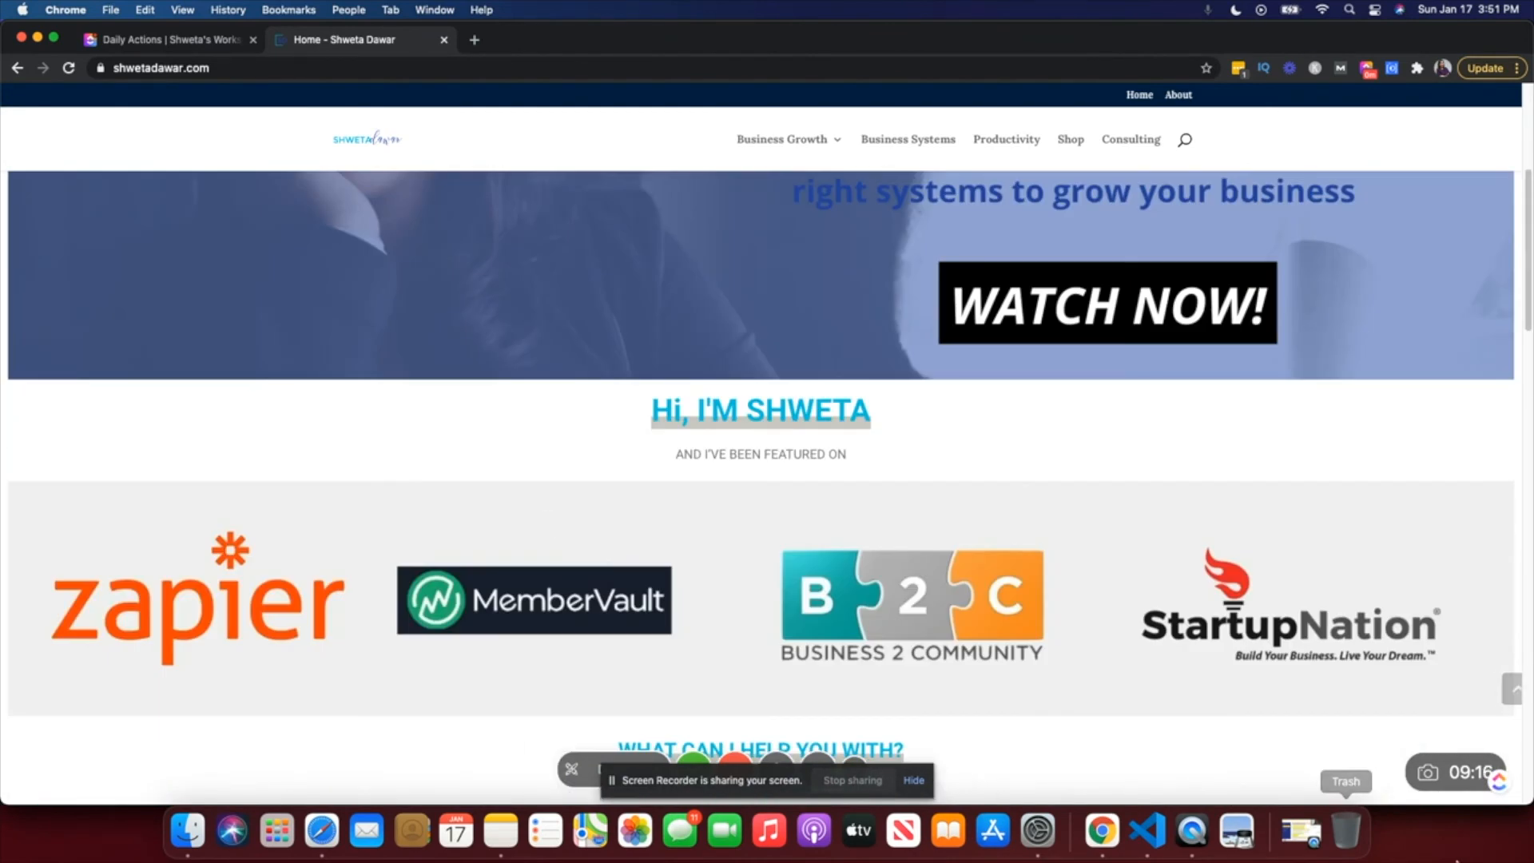
{"action": "left_click", "coordinate": [1501, 785]}
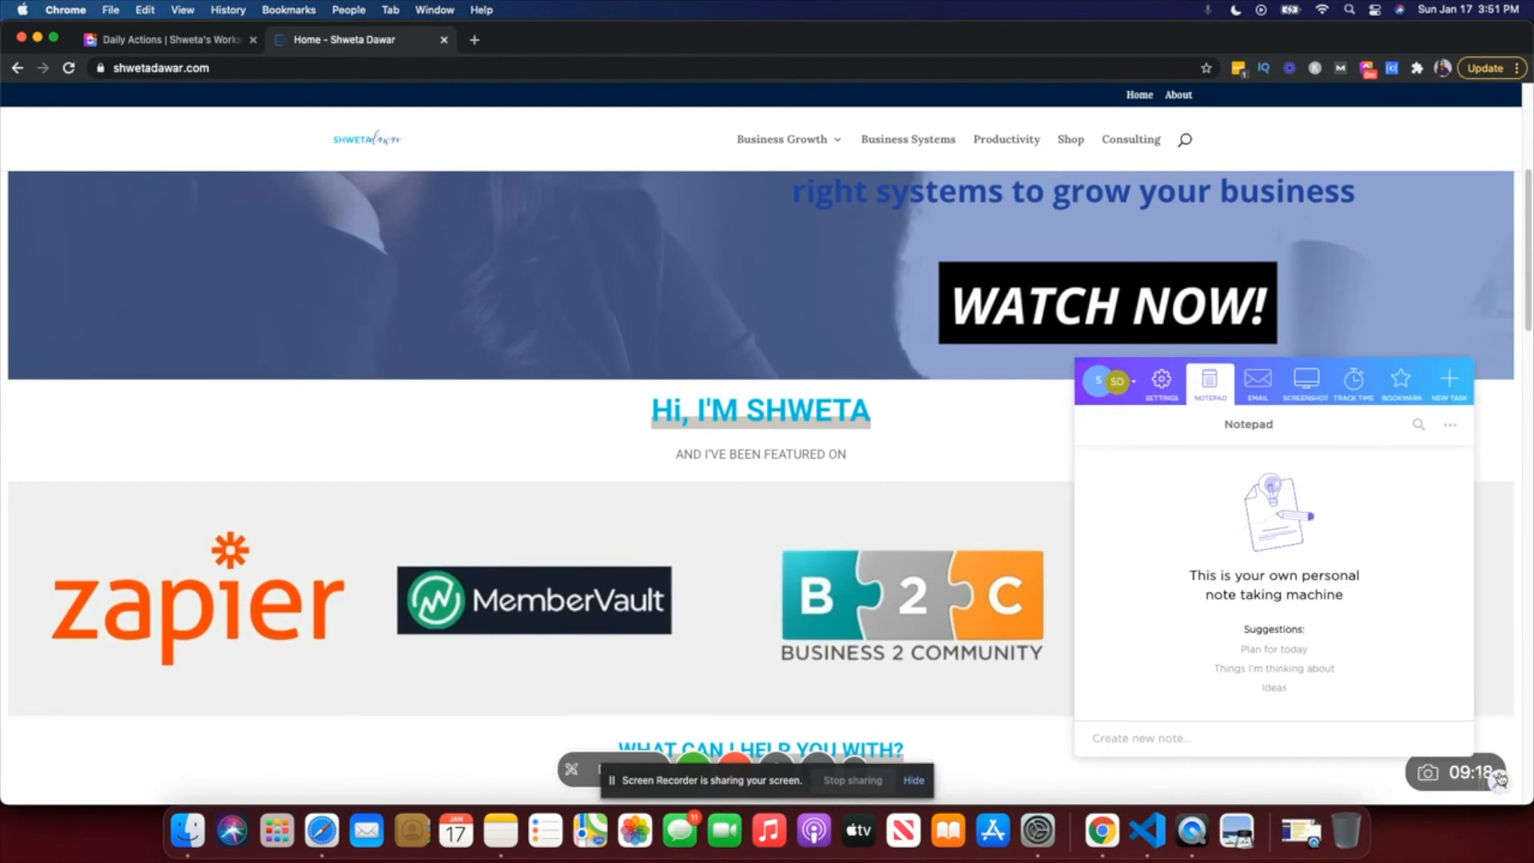
{"action": "left_click", "coordinate": [1353, 385]}
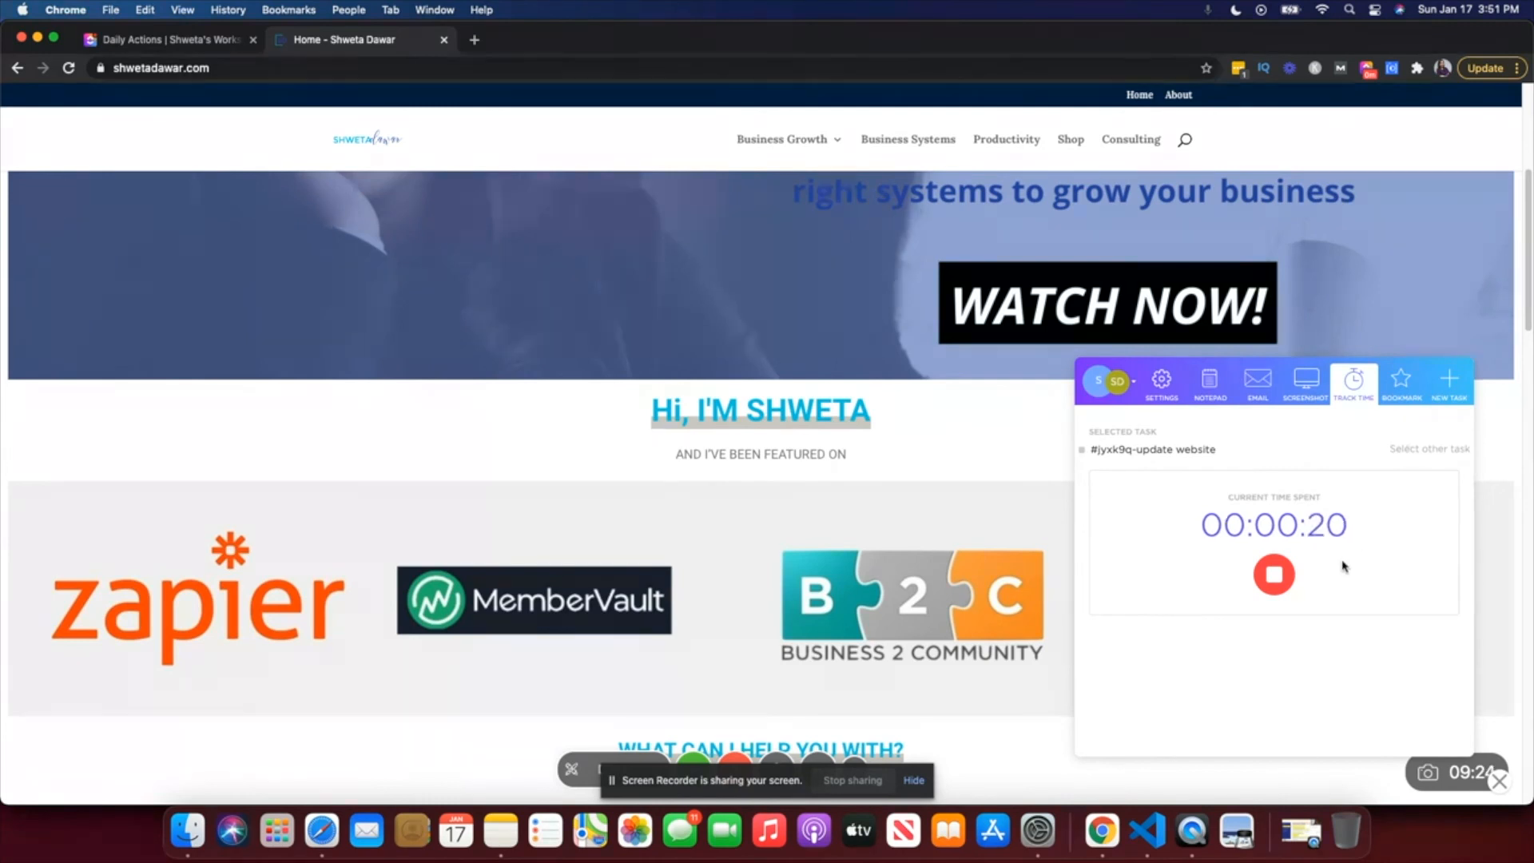
{"action": "left_click", "coordinate": [1274, 576]}
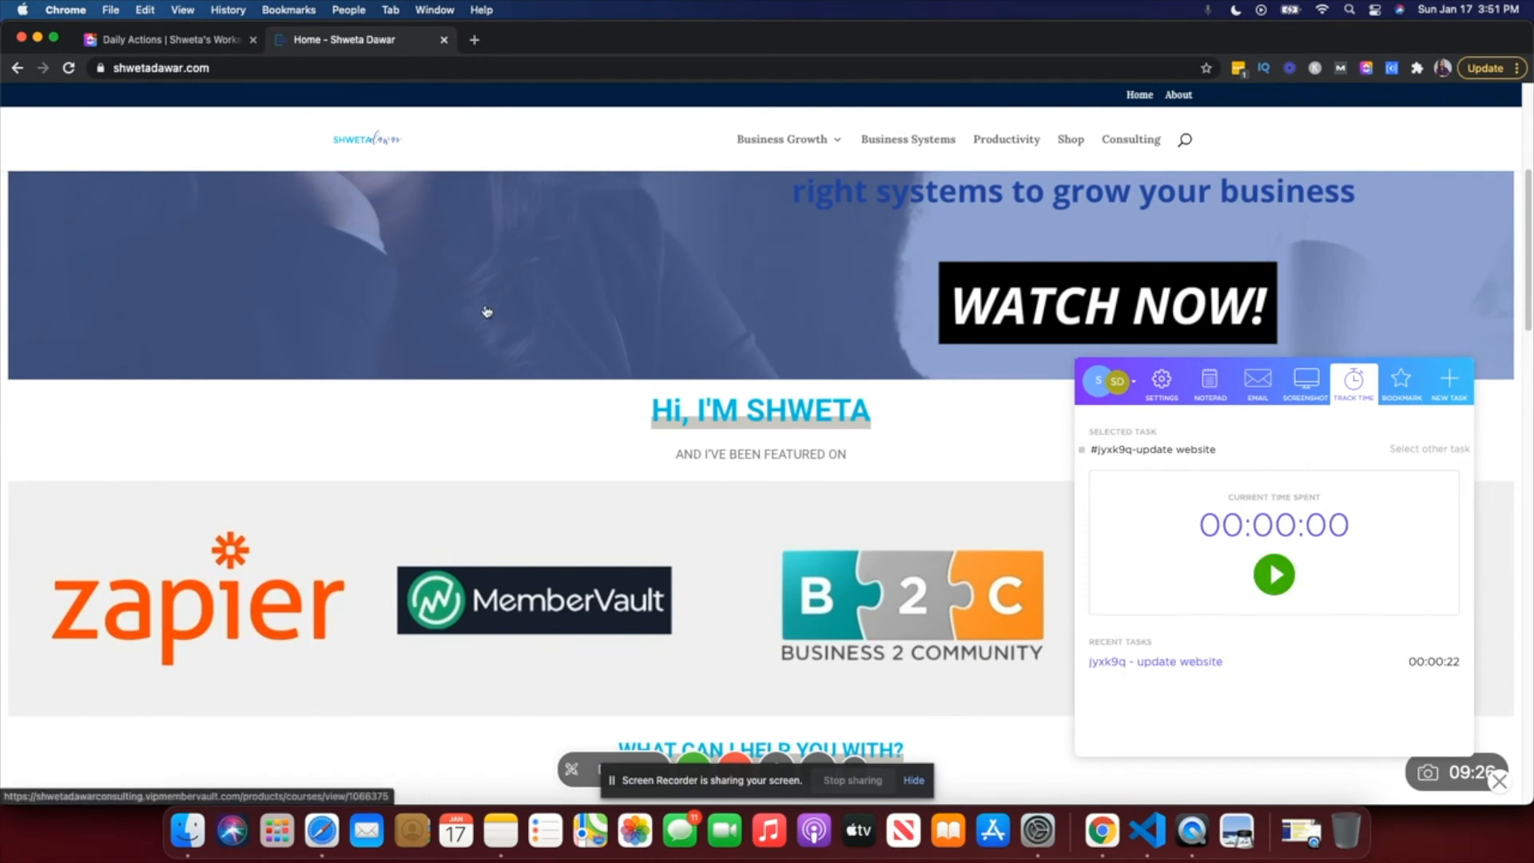
{"action": "left_click", "coordinate": [1499, 786]}
Step: Return to ClickUp and move the "update website" task from Open to In Progress, and on to Review
{"action": "left_click", "coordinate": [217, 42]}
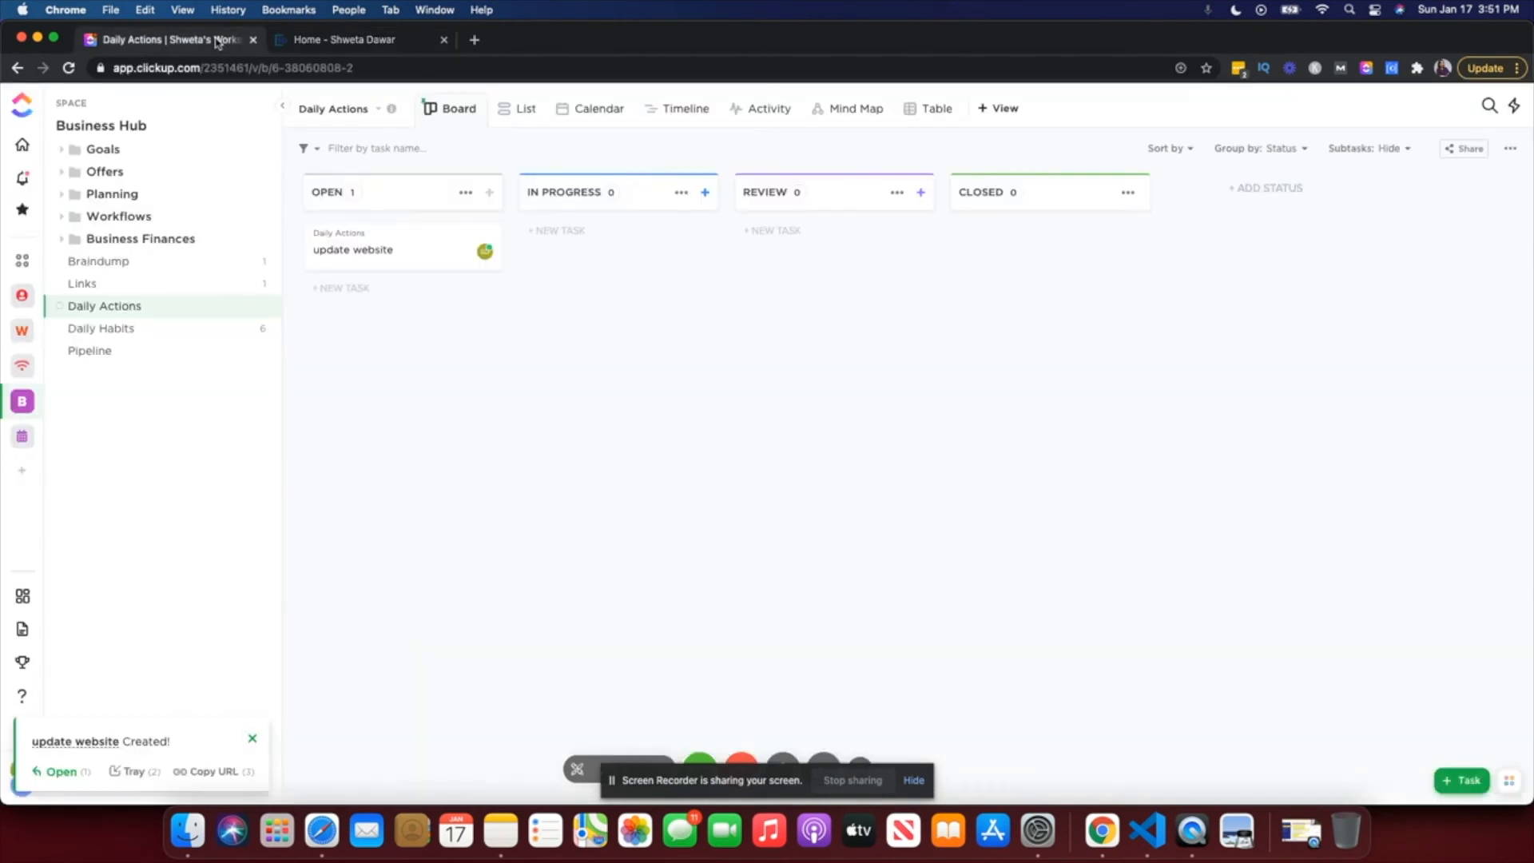
{"action": "left_click_drag", "start_coordinate": [430, 254], "coordinate": [600, 261]}
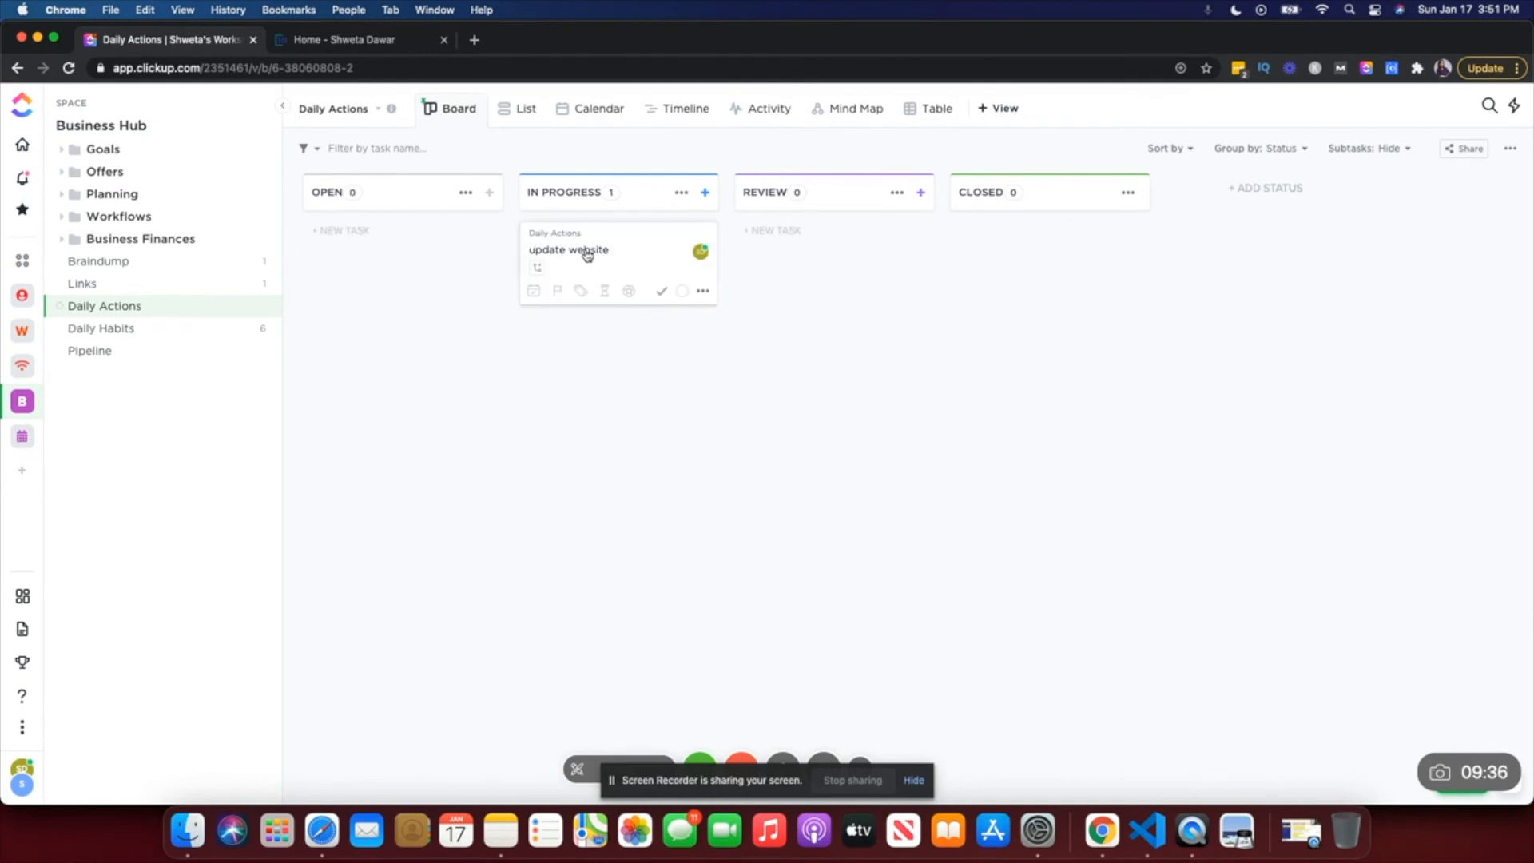
{"action": "left_click_drag", "start_coordinate": [586, 250], "coordinate": [825, 272]}
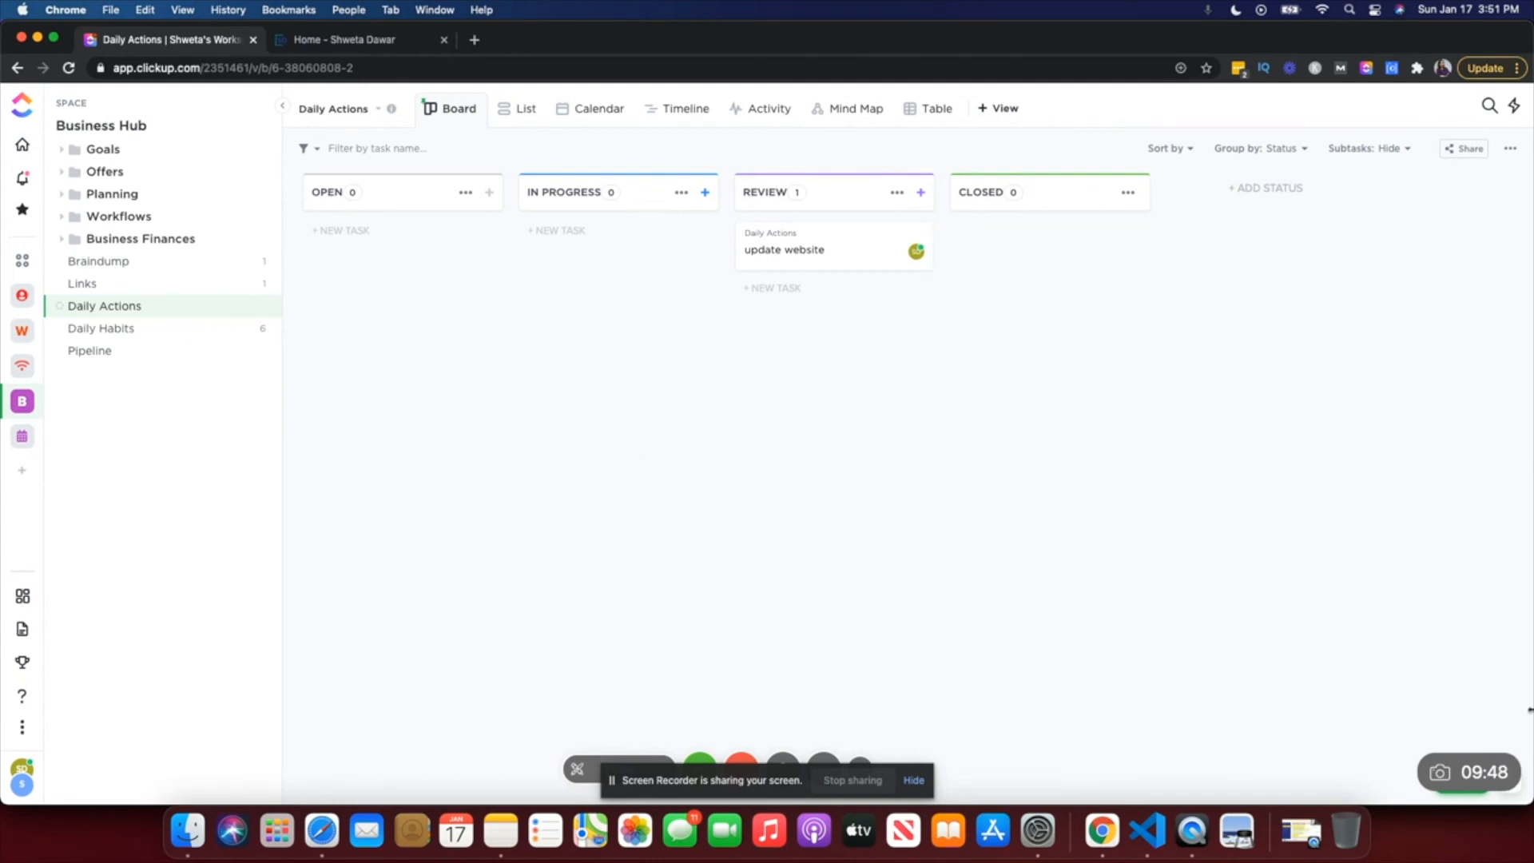
Step: Back on the business website, create an "update images" note in the ClickUp extension's Notepad
{"action": "left_click", "coordinate": [343, 39]}
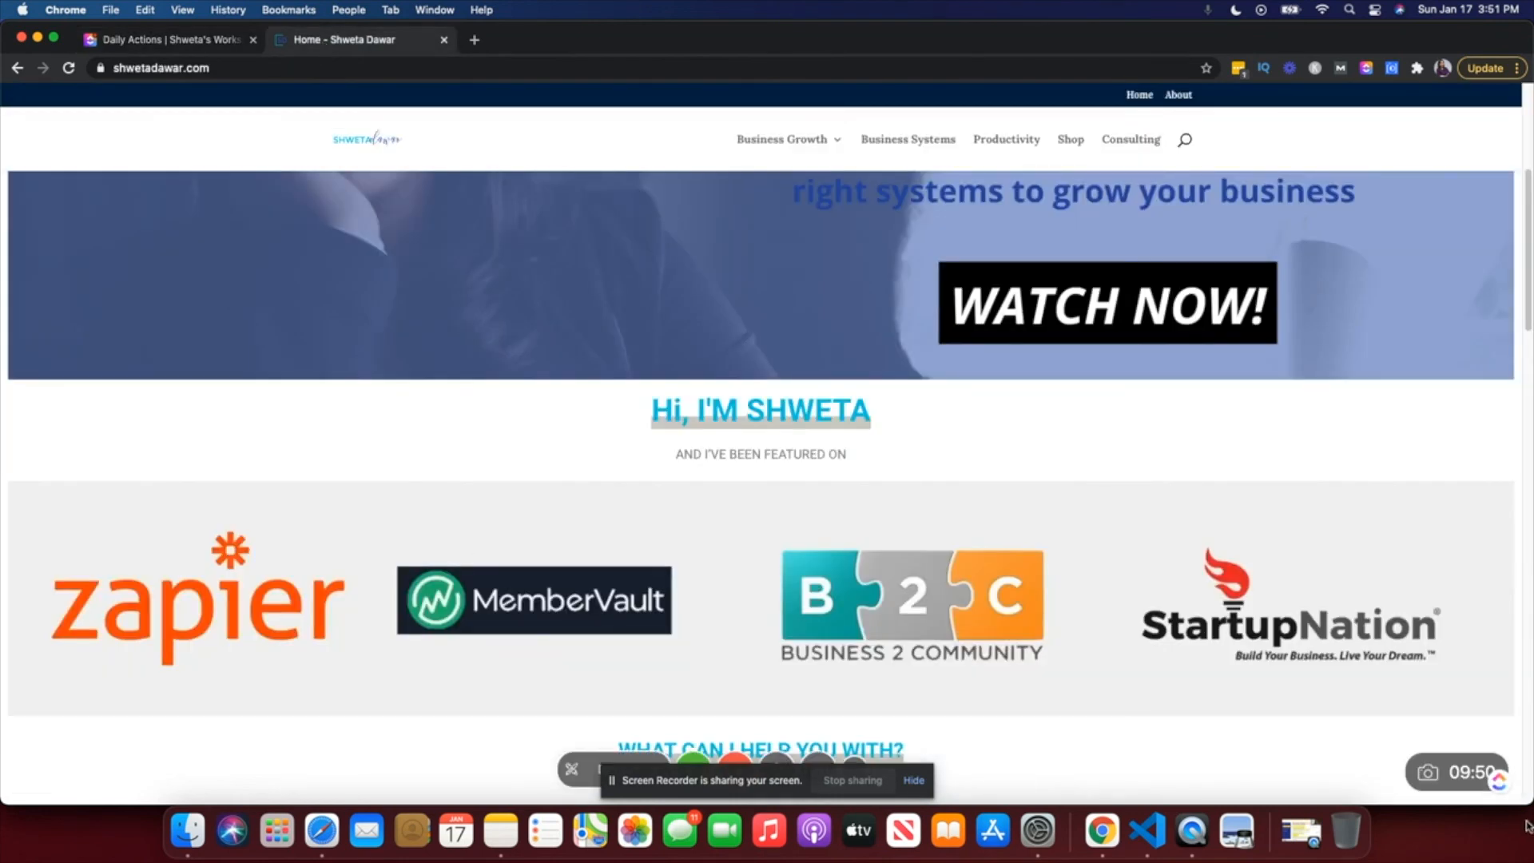
{"action": "mouse_move", "coordinate": [1502, 789]}
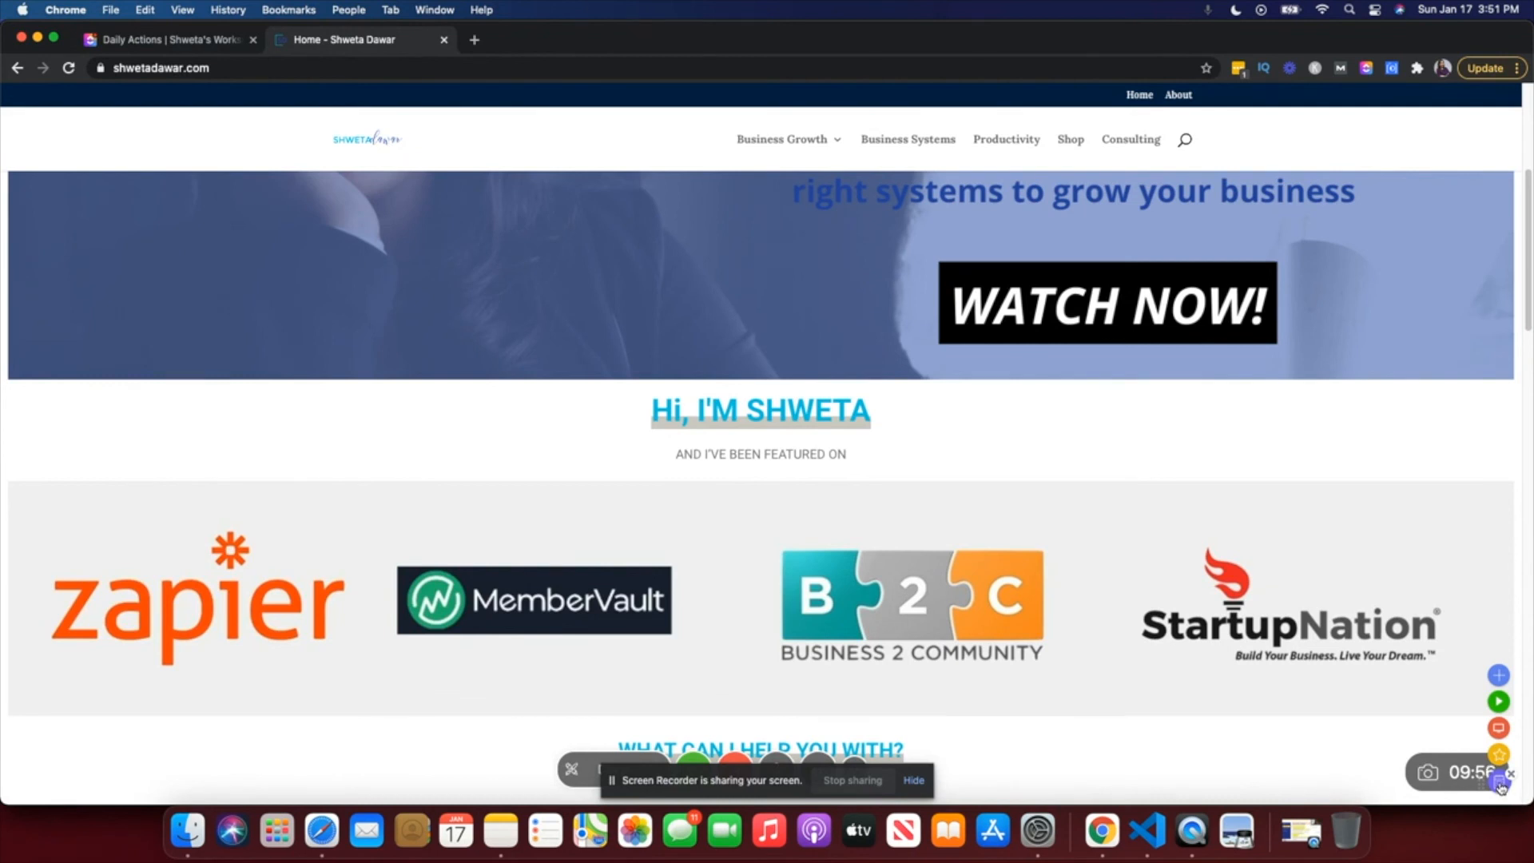
{"action": "left_click", "coordinate": [1503, 786]}
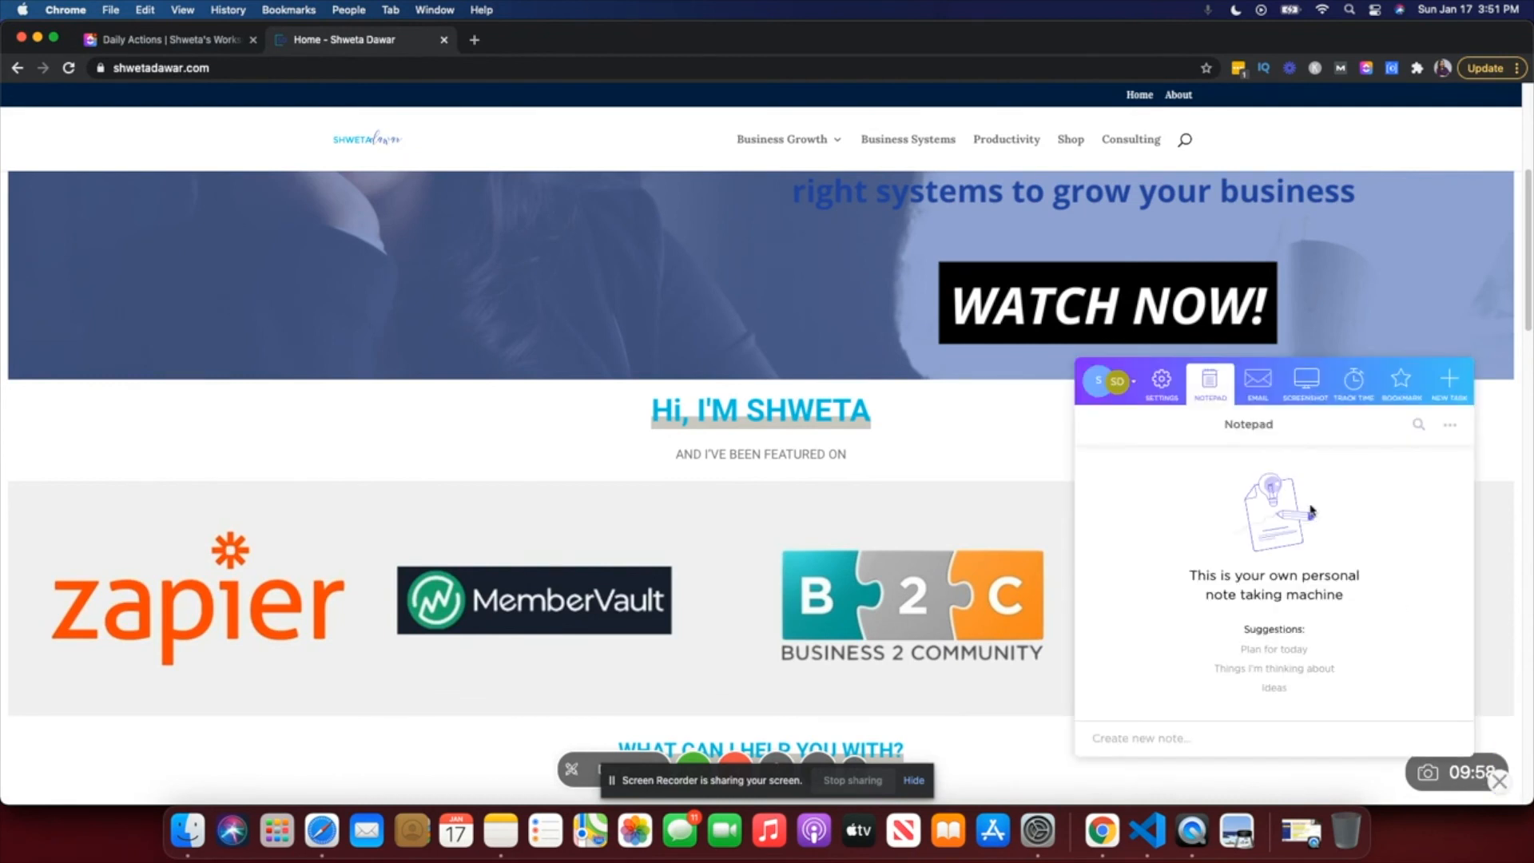
{"action": "left_click", "coordinate": [1209, 737]}
{"action": "scroll", "coordinate": [751, 489], "scroll_direction": "down", "scroll_amount": 6}
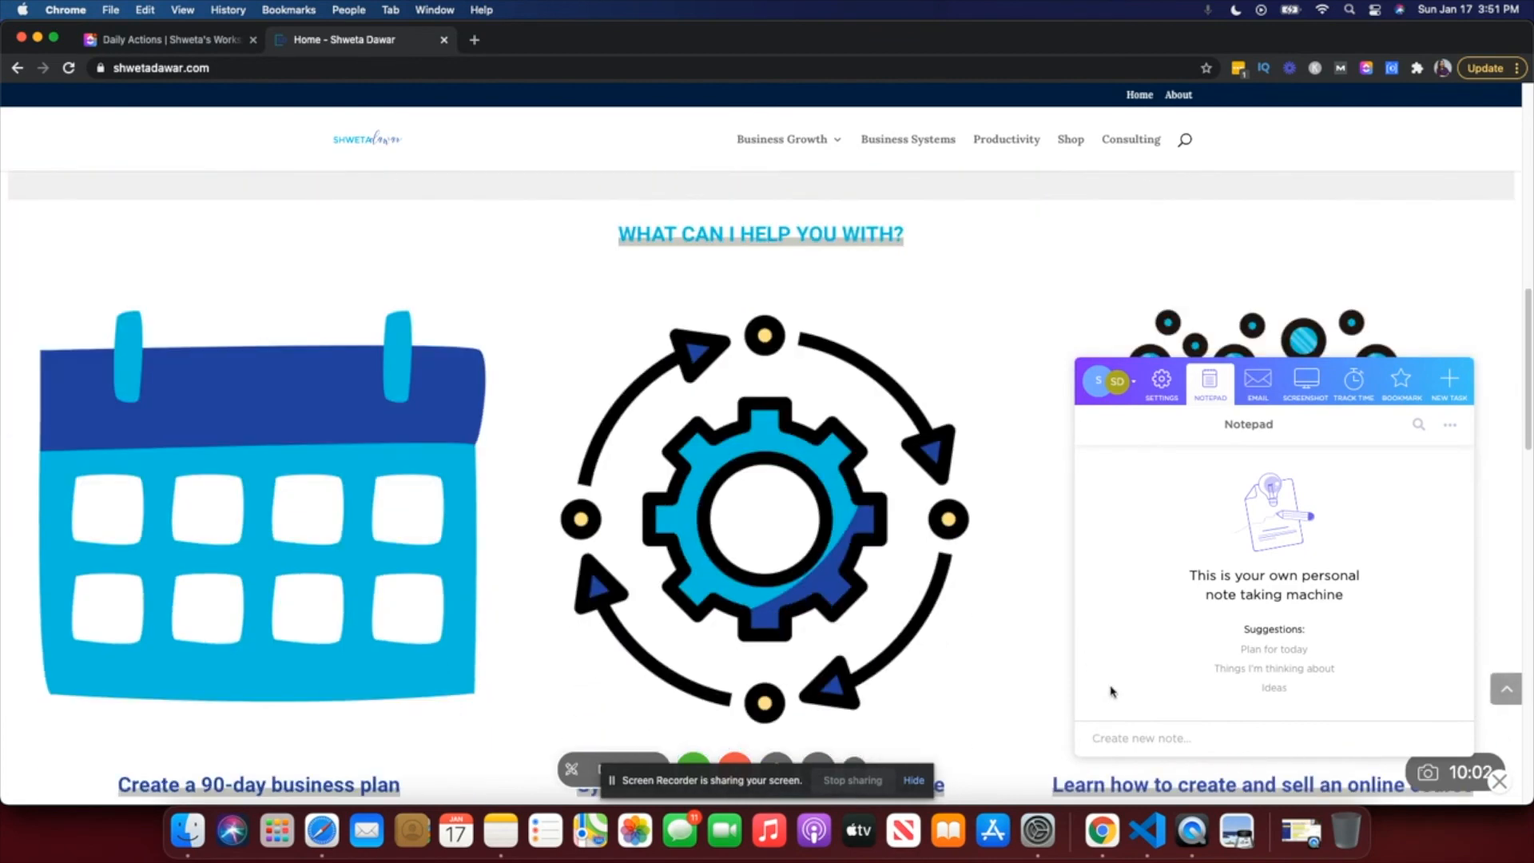
{"action": "type", "text": "updat"}
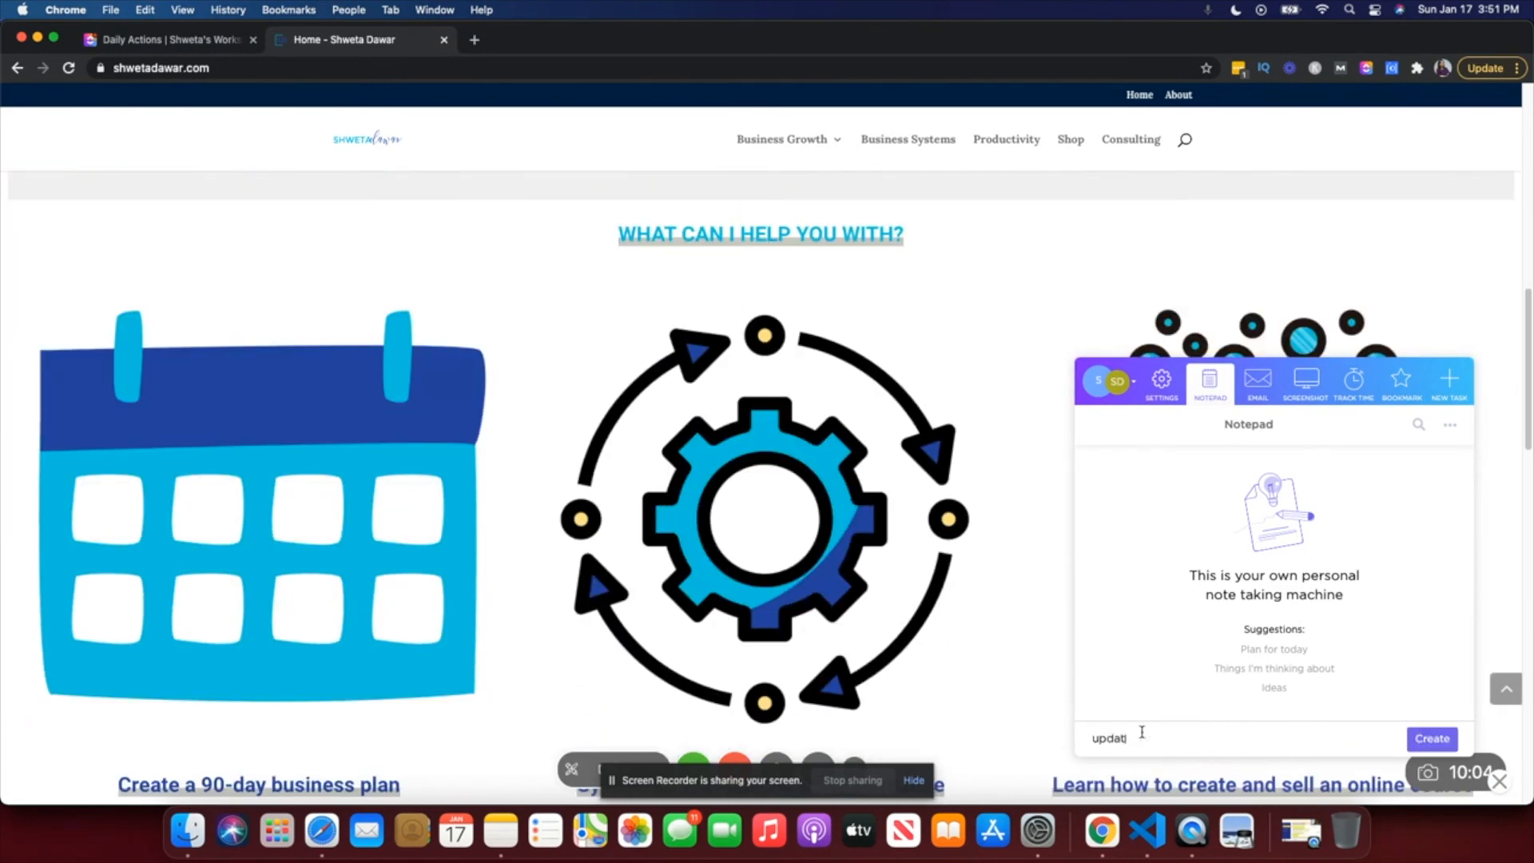
{"action": "type", "text": "e images"}
{"action": "left_click", "coordinate": [1436, 739]}
Step: View the "update images" note's editor and the extension's email attachment options, close the extension and return to the ClickUp Daily Actions board
{"action": "mouse_move", "coordinate": [1130, 487]}
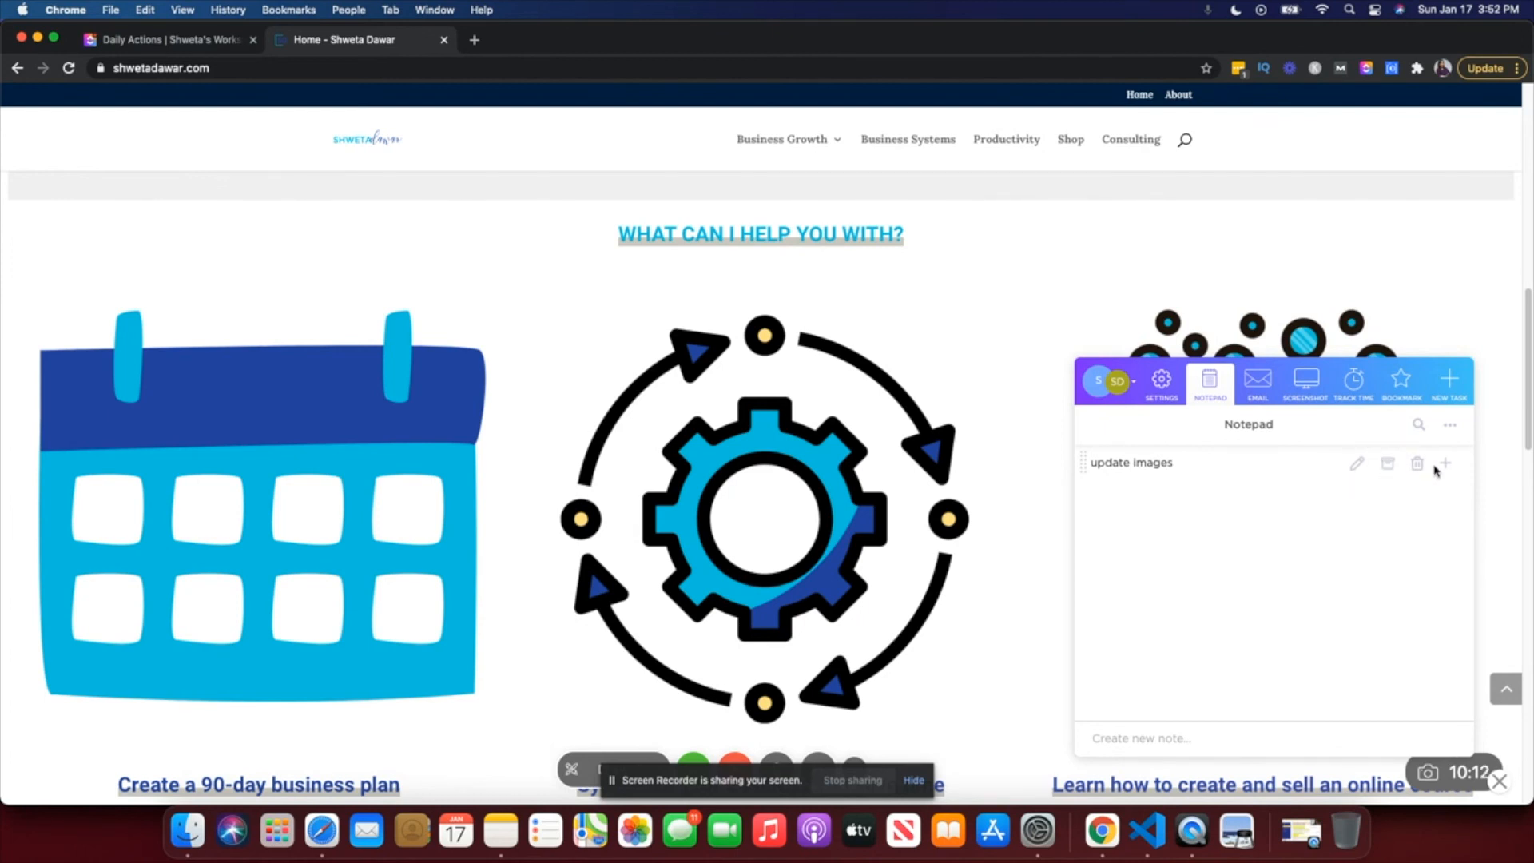
{"action": "left_click", "coordinate": [1447, 468]}
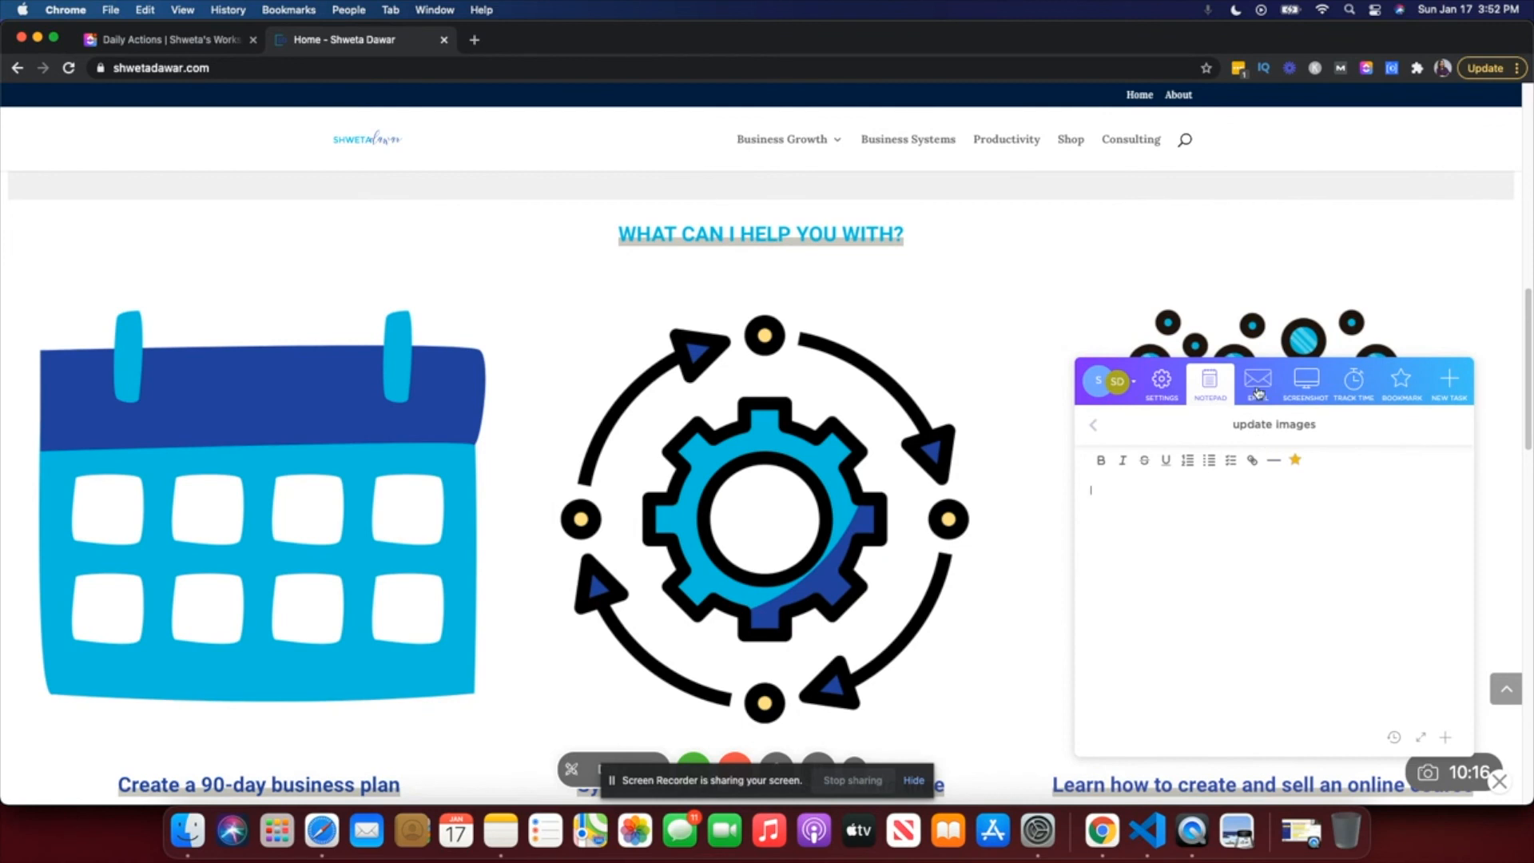
{"action": "left_click", "coordinate": [1259, 390]}
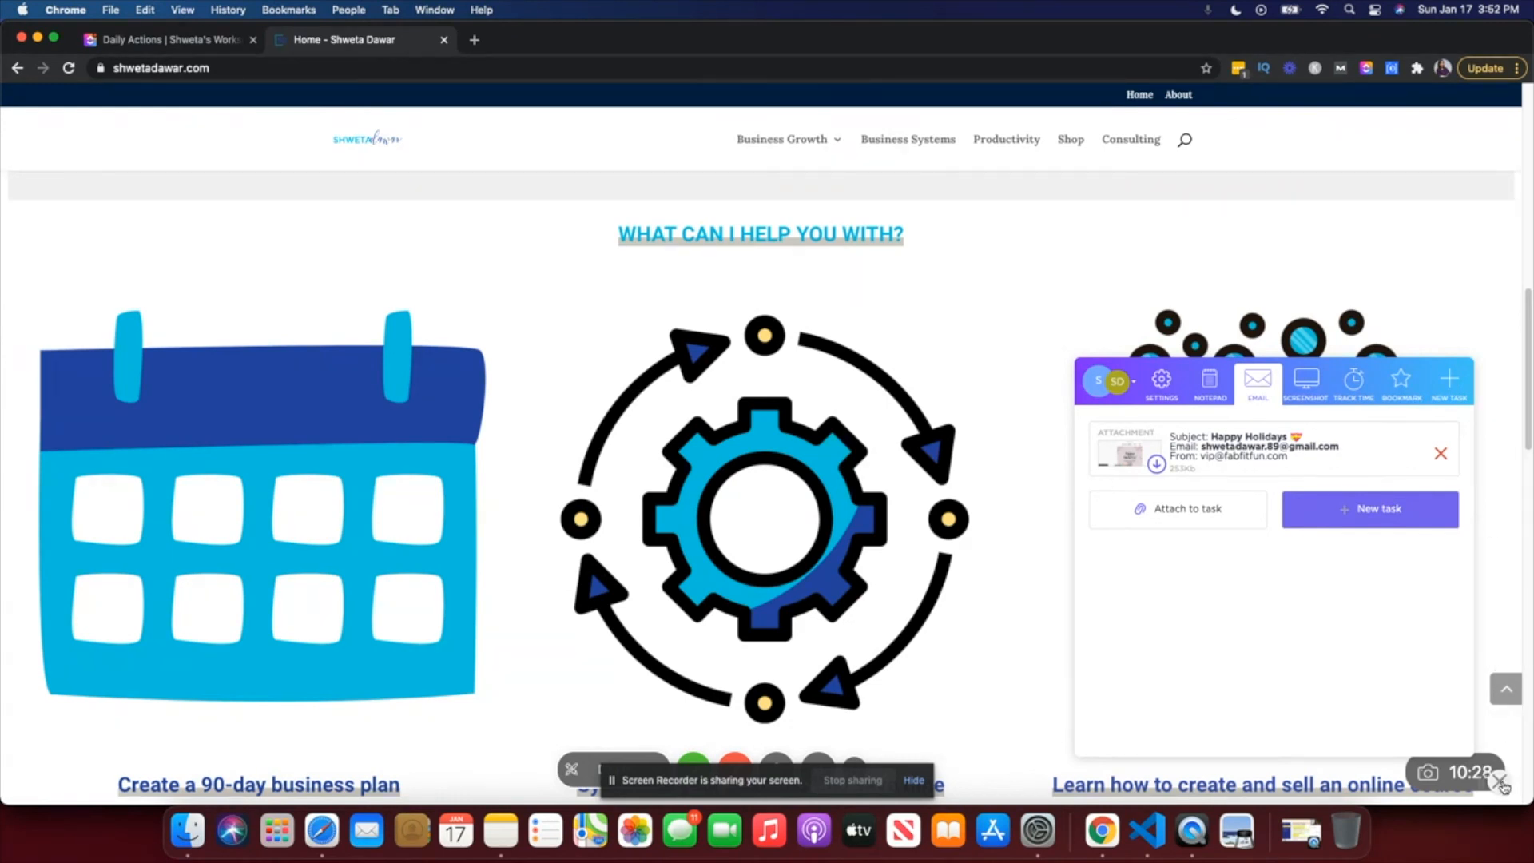
{"action": "left_click", "coordinate": [1501, 784]}
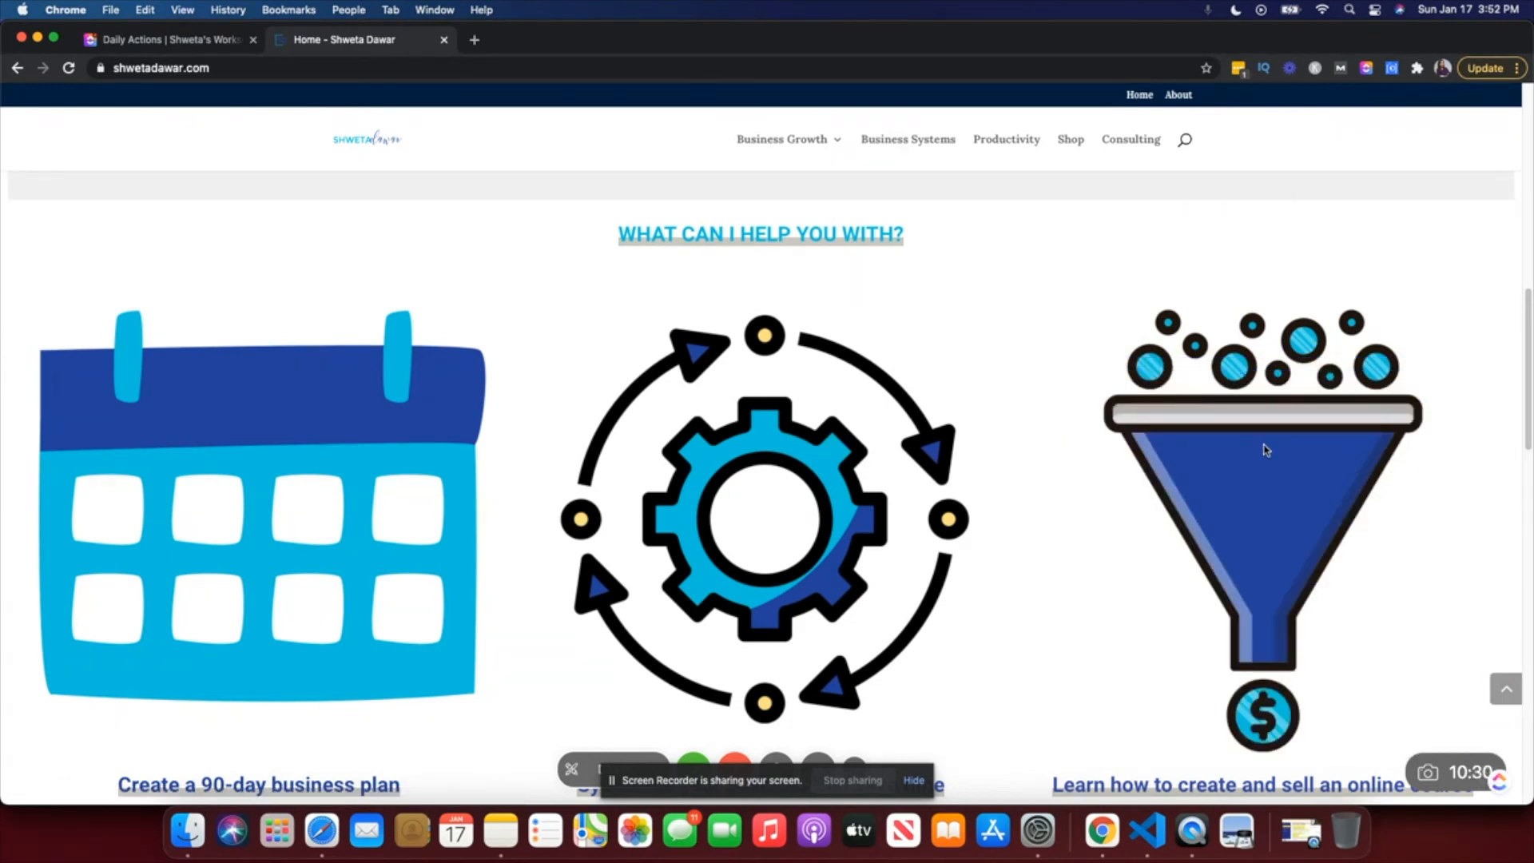
{"action": "left_click", "coordinate": [172, 42]}
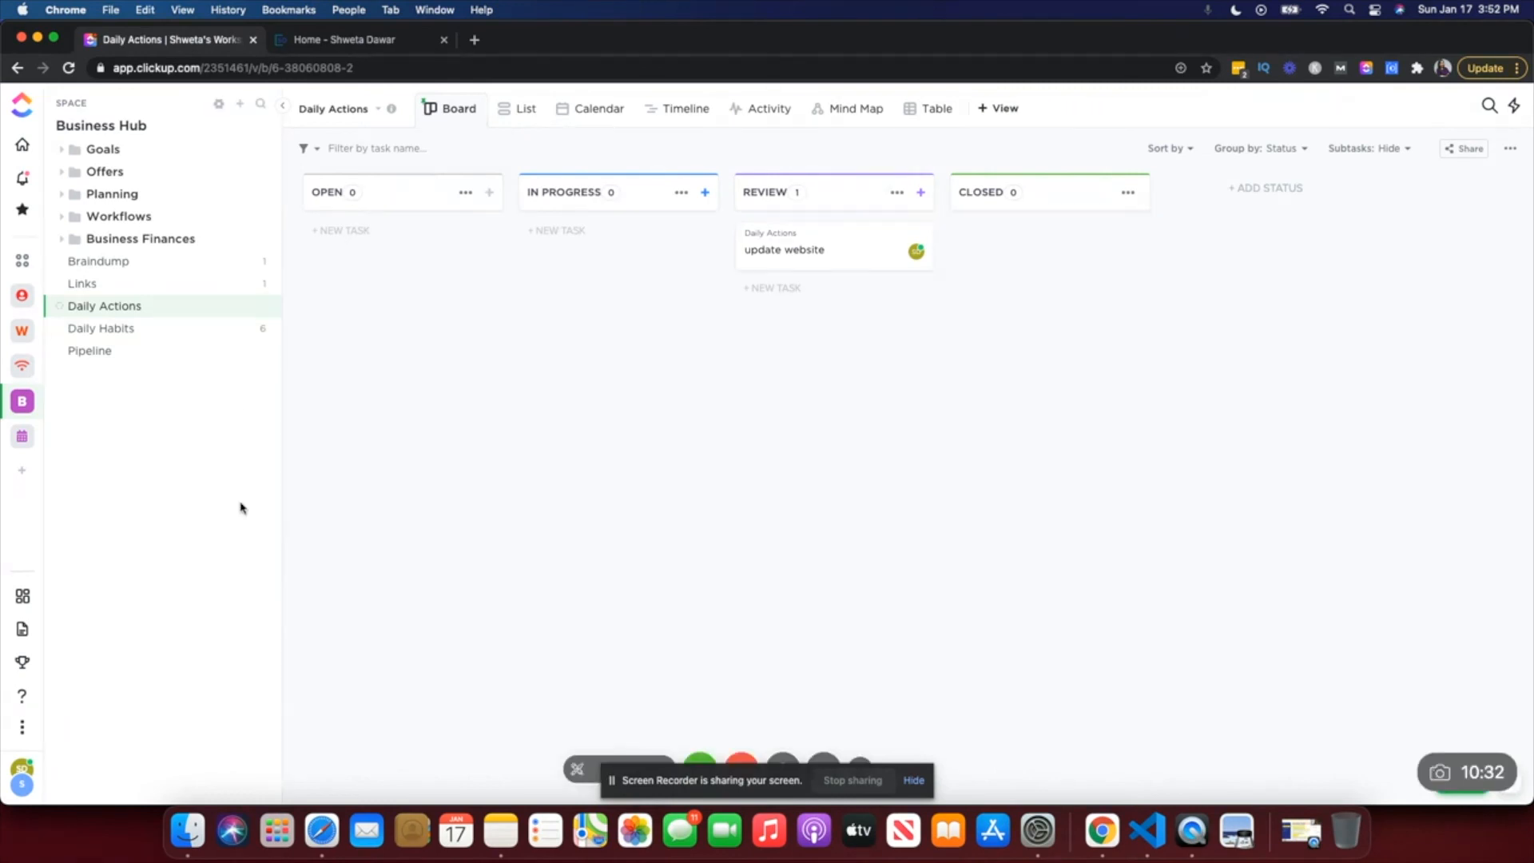